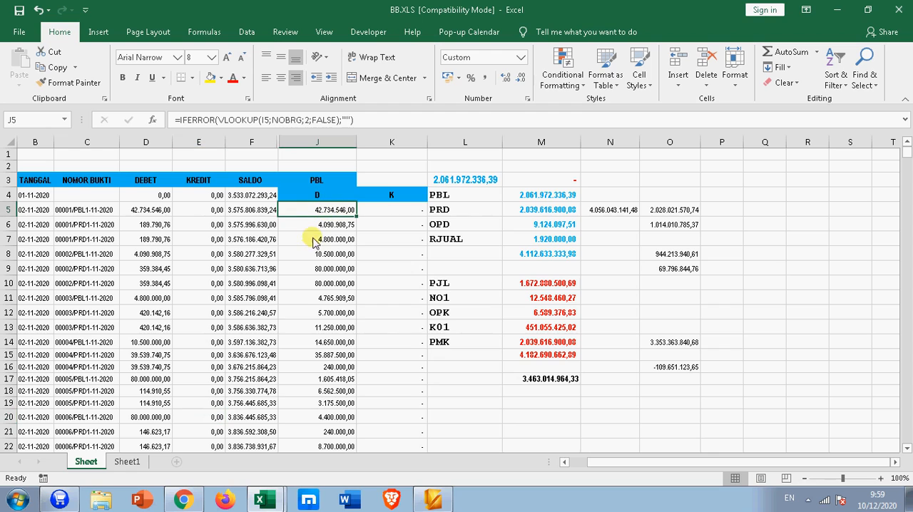
# Step: Examine the ledger table's TANGGAL, NOMOR BUKTI, DEBET, KREDIT and SALDO columns on the Sheet worksheet
pyautogui.moveTo(32, 209); pyautogui.dragTo(184, 283)
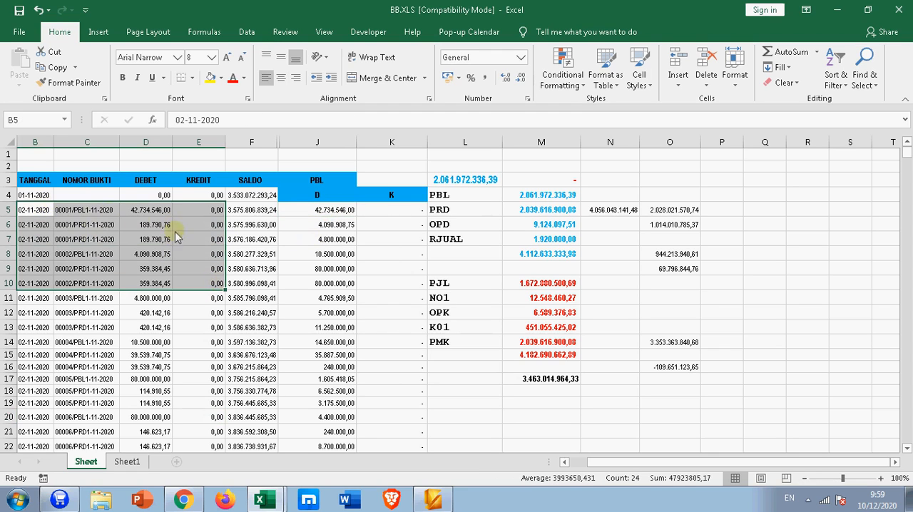
pyautogui.click(47, 178)
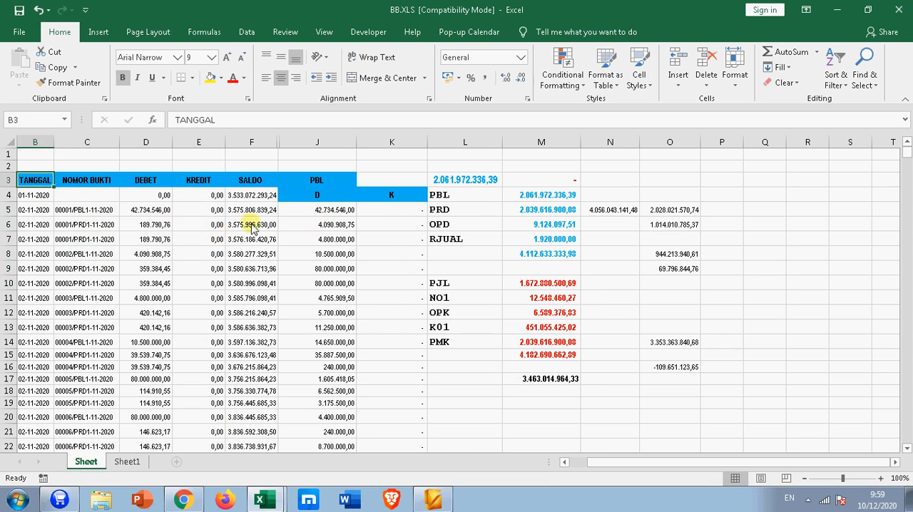
pyautogui.moveTo(33, 181); pyautogui.dragTo(253, 186)
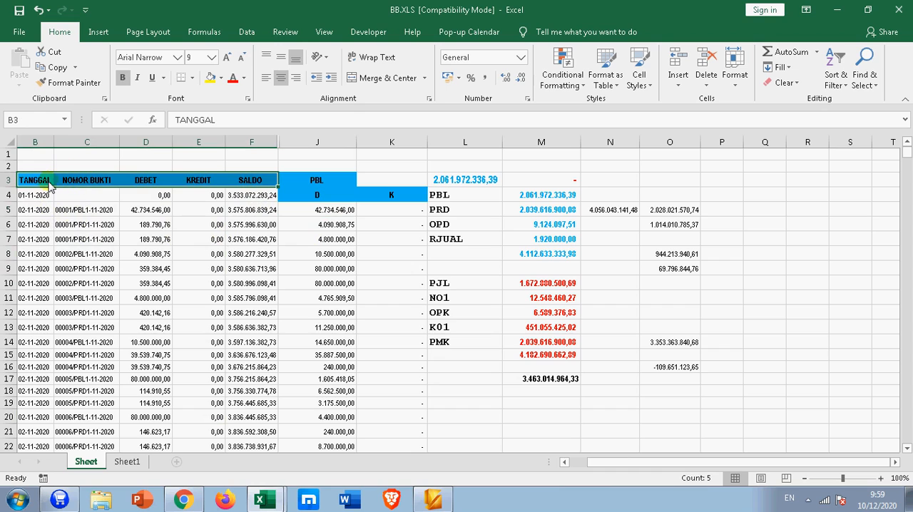
pyautogui.click(50, 184)
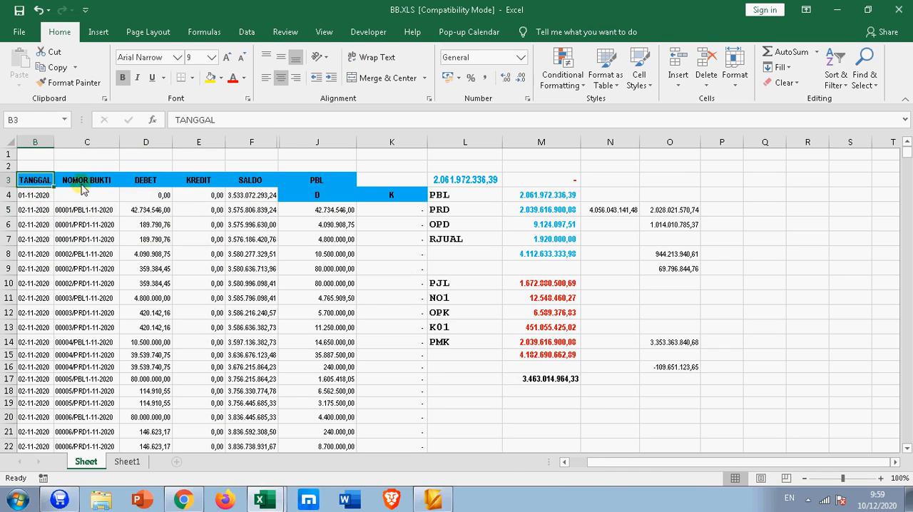
pyautogui.moveTo(41, 184); pyautogui.dragTo(258, 184)
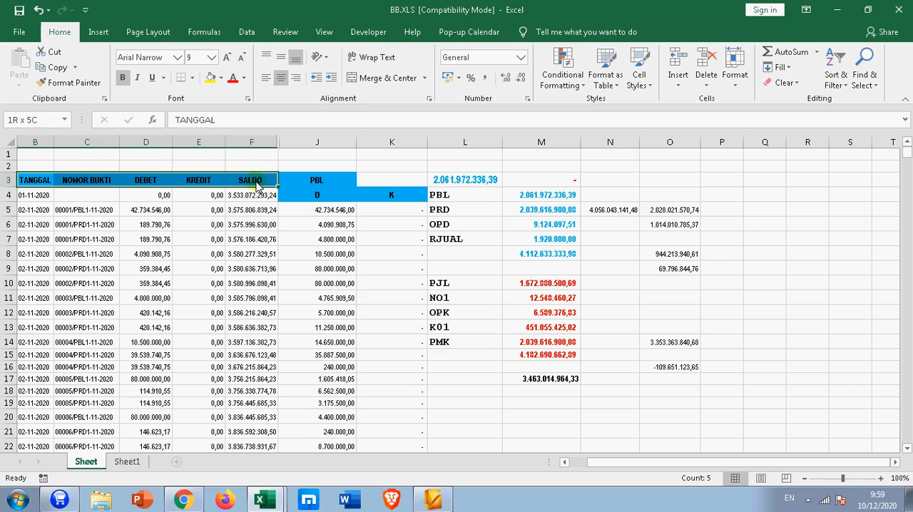
pyautogui.click(41, 184)
pyautogui.click(93, 183)
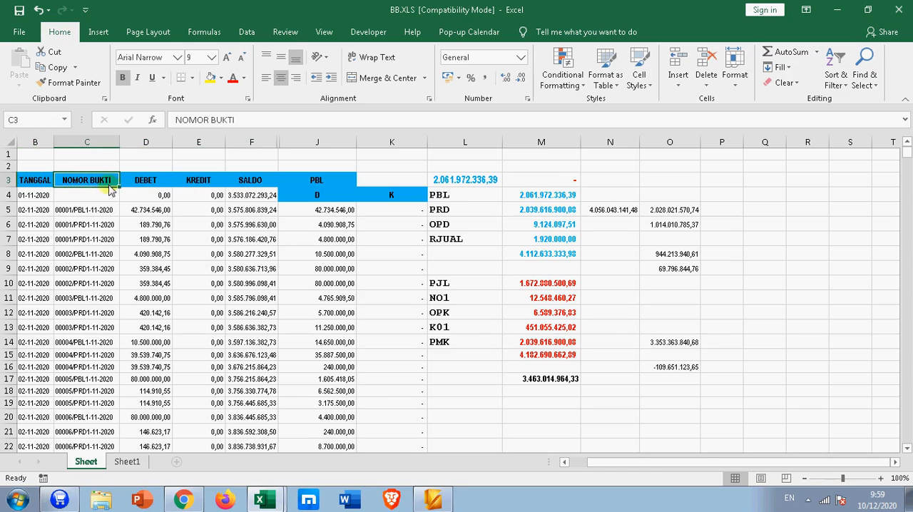
pyautogui.click(157, 183)
pyautogui.click(198, 181)
pyautogui.click(243, 180)
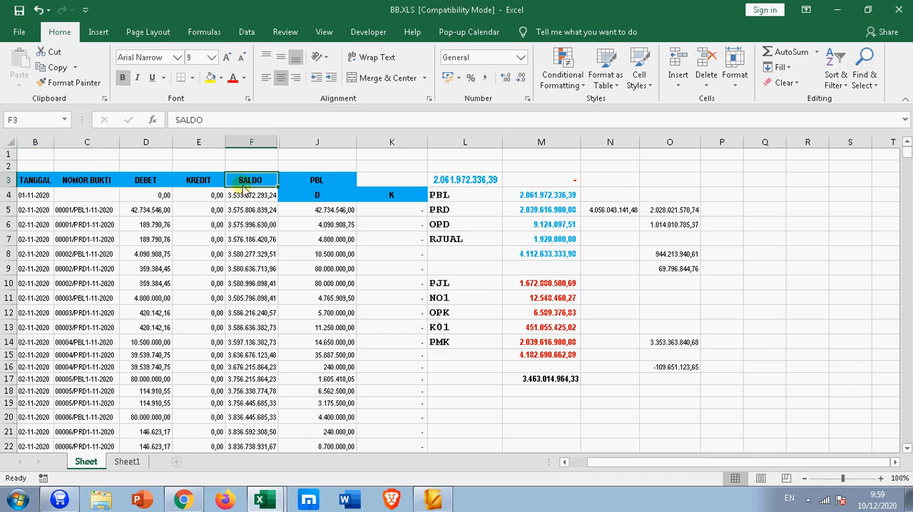
pyautogui.moveTo(49, 187); pyautogui.dragTo(254, 187)
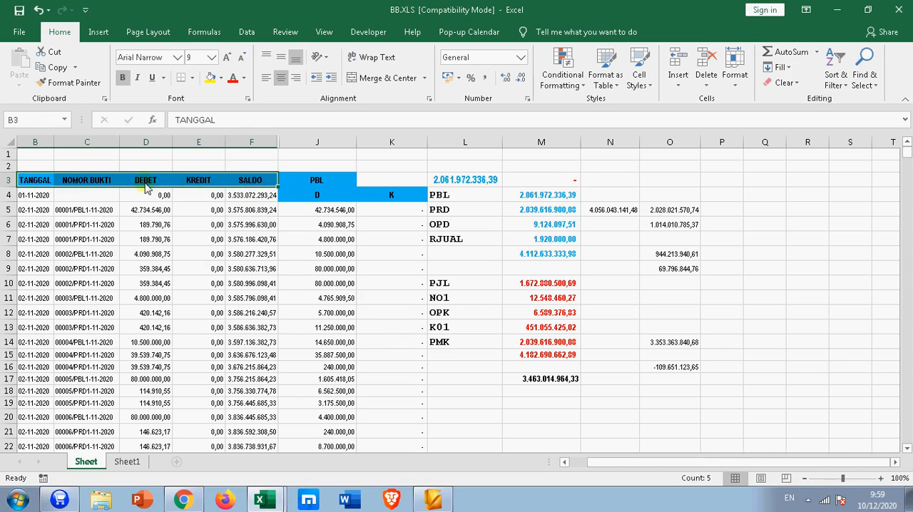
pyautogui.moveTo(80, 183)
pyautogui.mouseDown()
pyautogui.moveTo(82, 242)
pyautogui.moveTo(84, 187)
pyautogui.mouseUp()
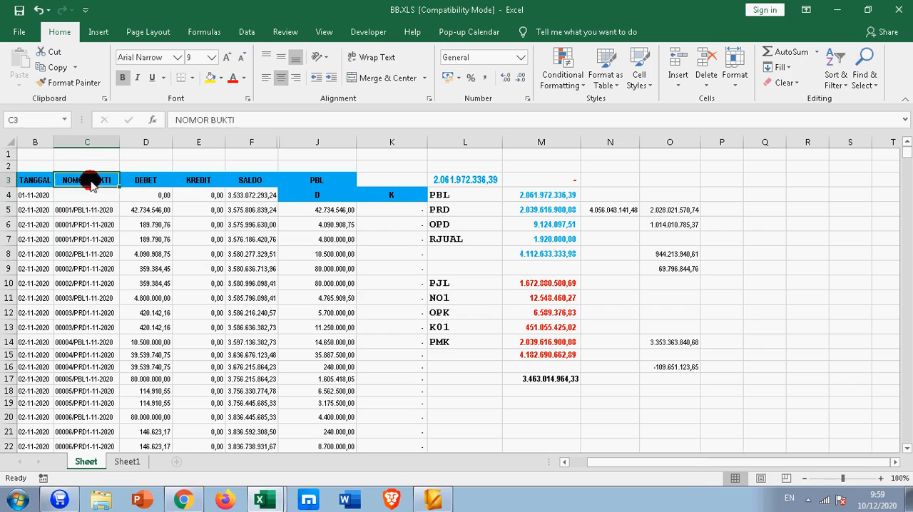
# Step: Choose PBL as the transaction code in cell J3 and review the amounts extracted in the D column
pyautogui.click(345, 184)
pyautogui.click(363, 183)
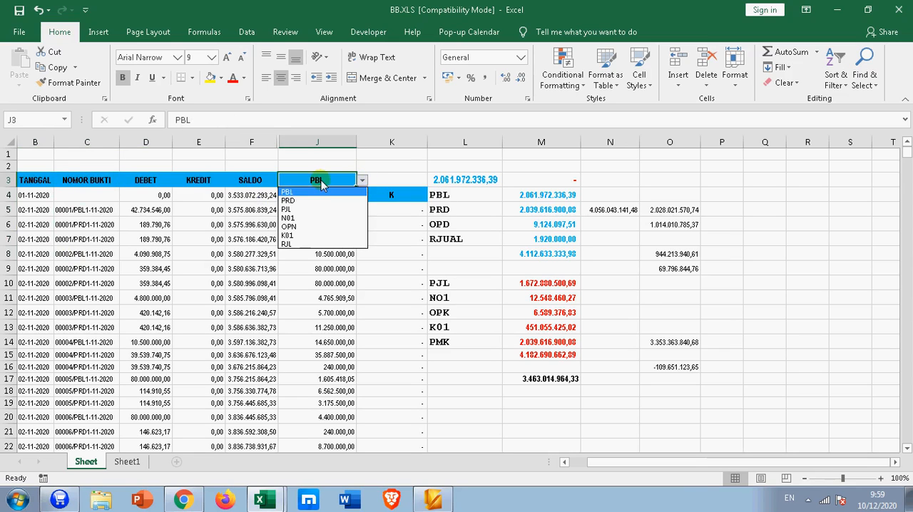
pyautogui.click(323, 180)
pyautogui.click(360, 181)
pyautogui.click(301, 193)
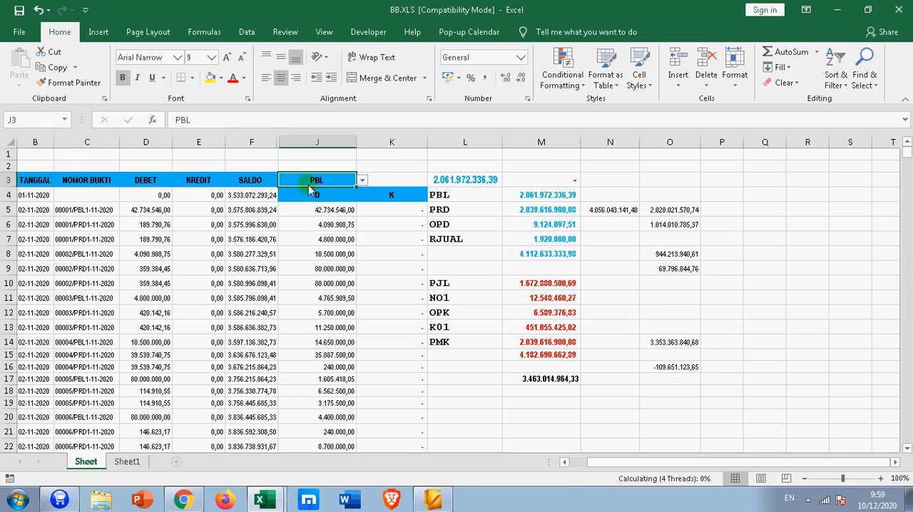
pyautogui.click(362, 182)
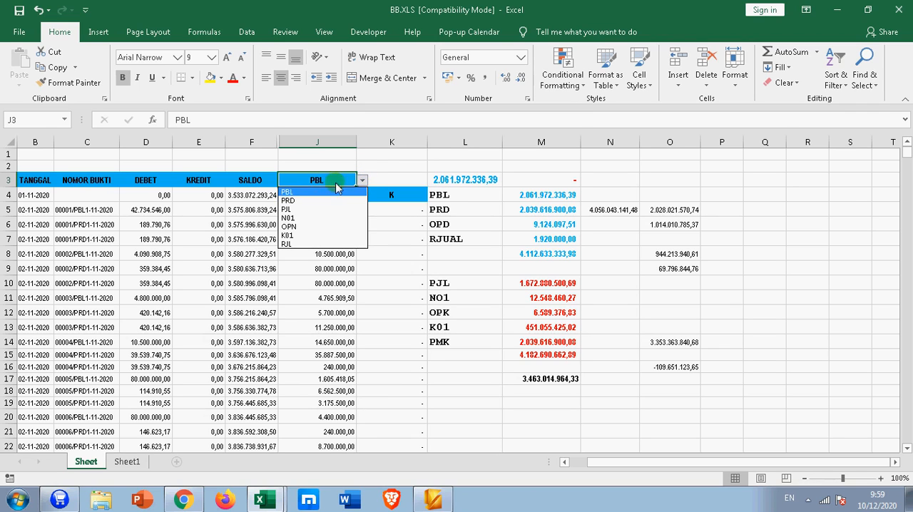
pyautogui.click(303, 193)
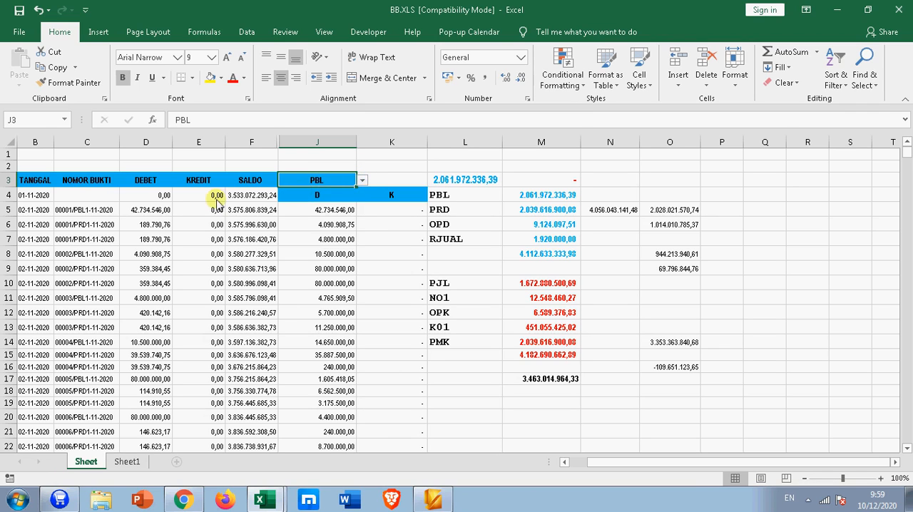
pyautogui.moveTo(326, 216); pyautogui.dragTo(316, 414)
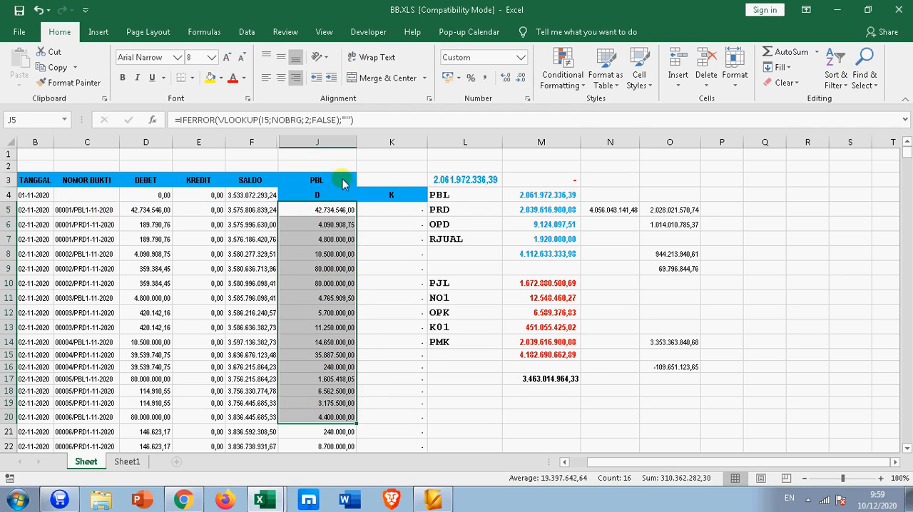
# Step: Change the transaction code in cell J3 to PRD and review the extracted debit amounts
pyautogui.click(340, 179)
pyautogui.click(363, 184)
pyautogui.click(313, 201)
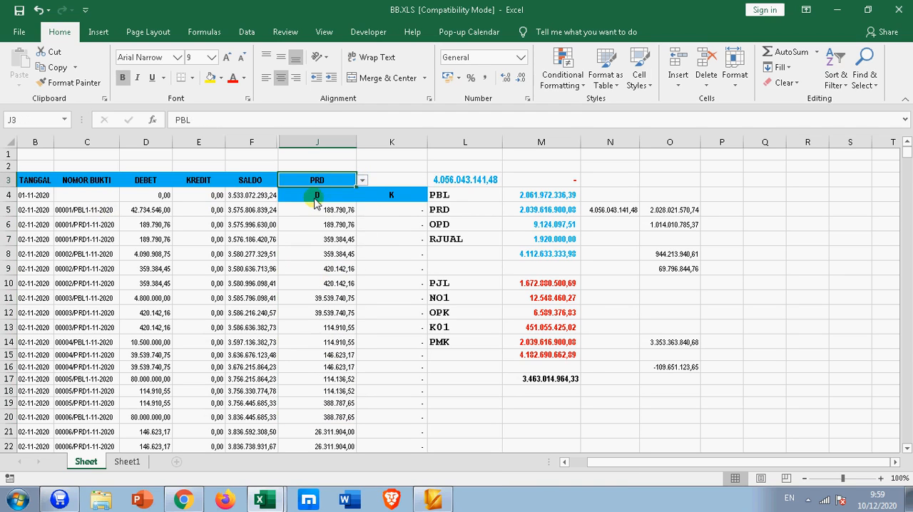
pyautogui.moveTo(341, 215); pyautogui.dragTo(342, 328)
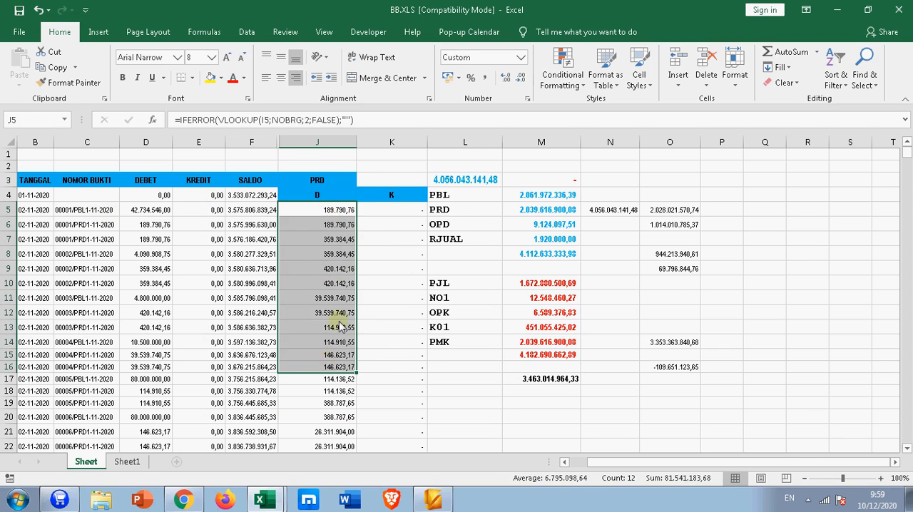
# Step: Change the transaction code in cell J3 to PJL and compare the extracted D and K columns
pyautogui.click(341, 179)
pyautogui.click(362, 183)
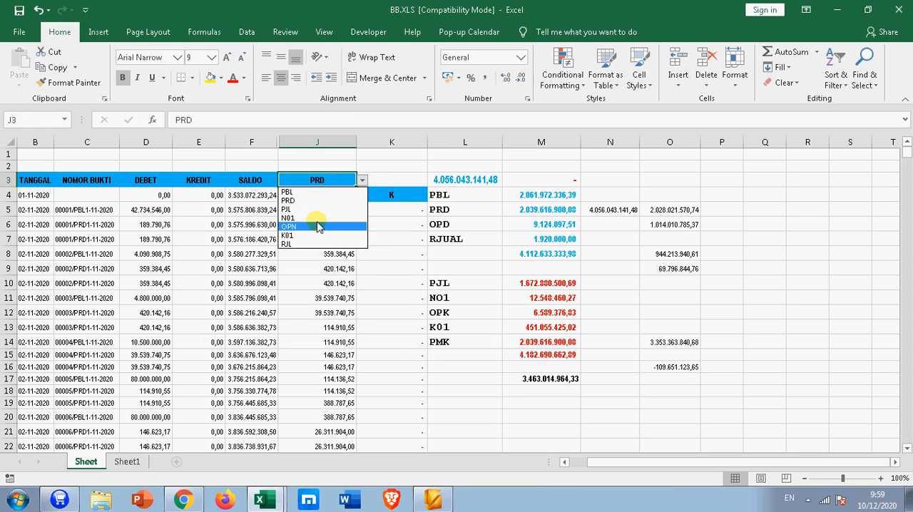
pyautogui.click(308, 210)
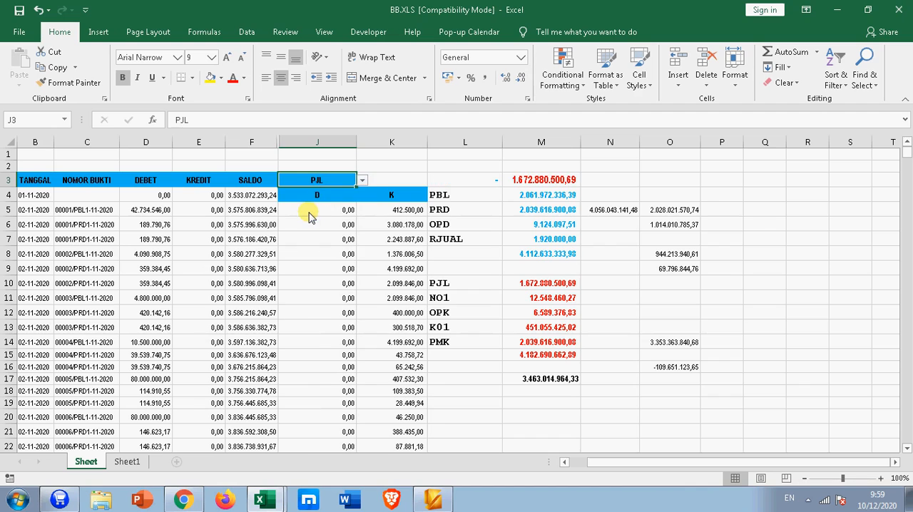
pyautogui.moveTo(407, 209); pyautogui.dragTo(412, 366)
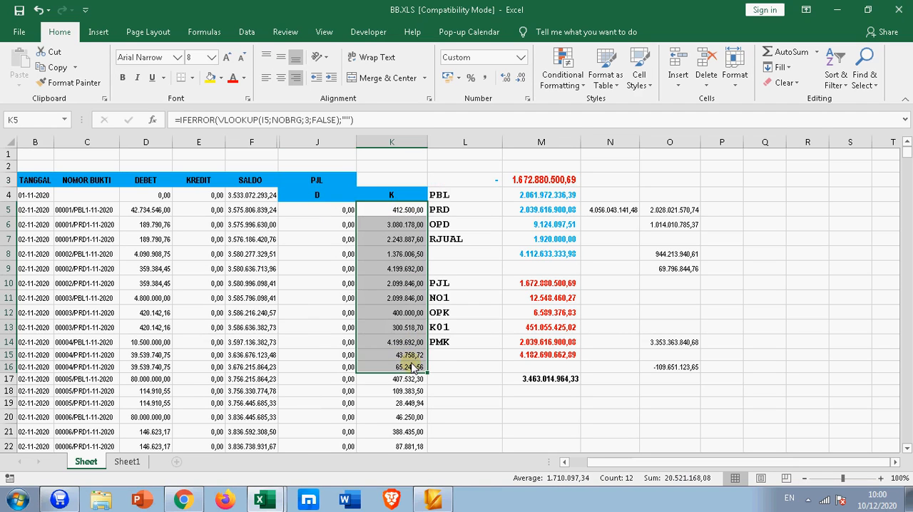
pyautogui.click(306, 241)
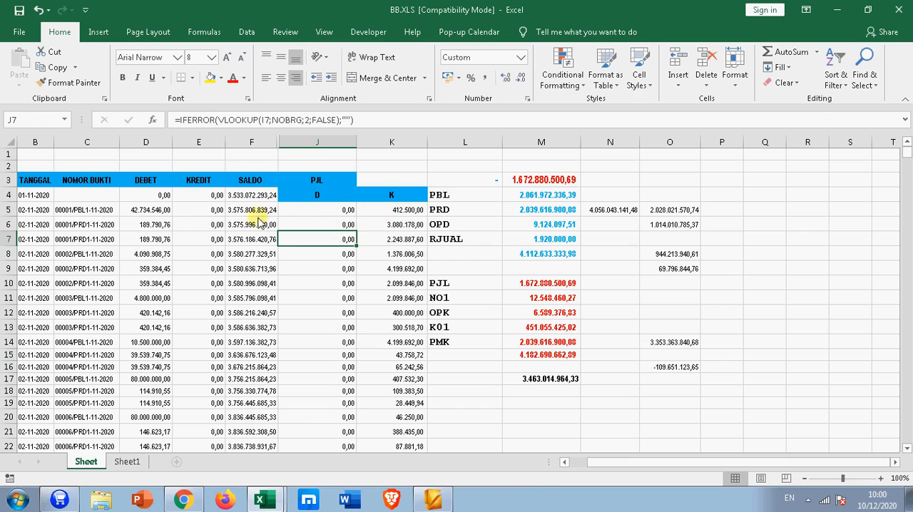
pyautogui.click(323, 214)
pyautogui.moveTo(387, 242); pyautogui.dragTo(382, 268)
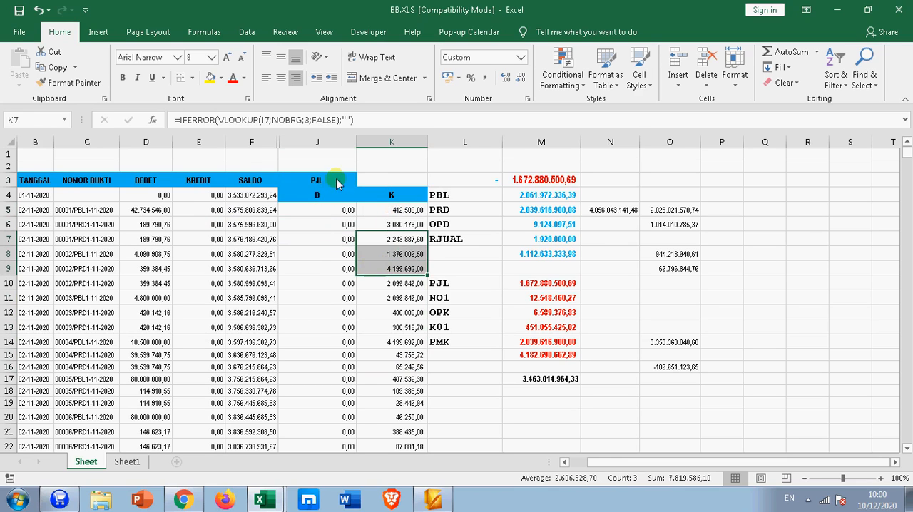
# Step: Set the transaction code in cell J3 to N01 and check the extracted D column
pyautogui.click(336, 181)
pyautogui.click(362, 183)
pyautogui.click(321, 229)
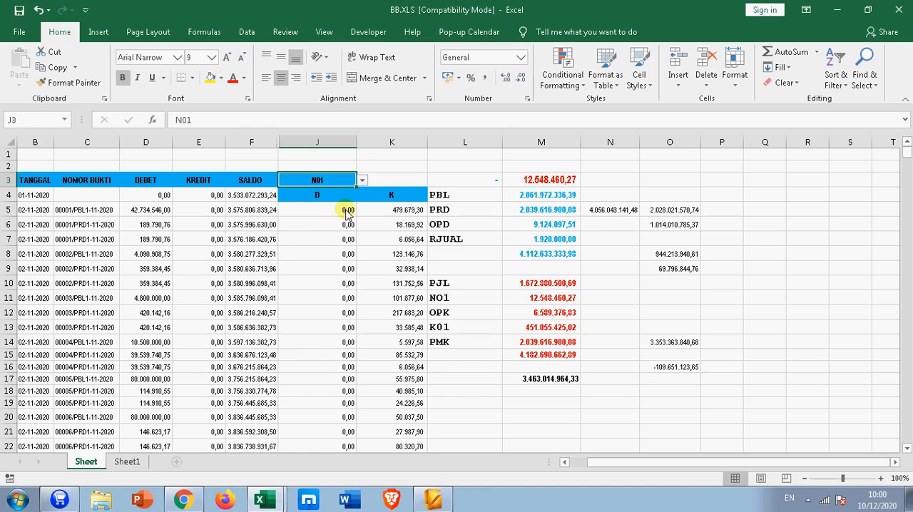
pyautogui.click(321, 224)
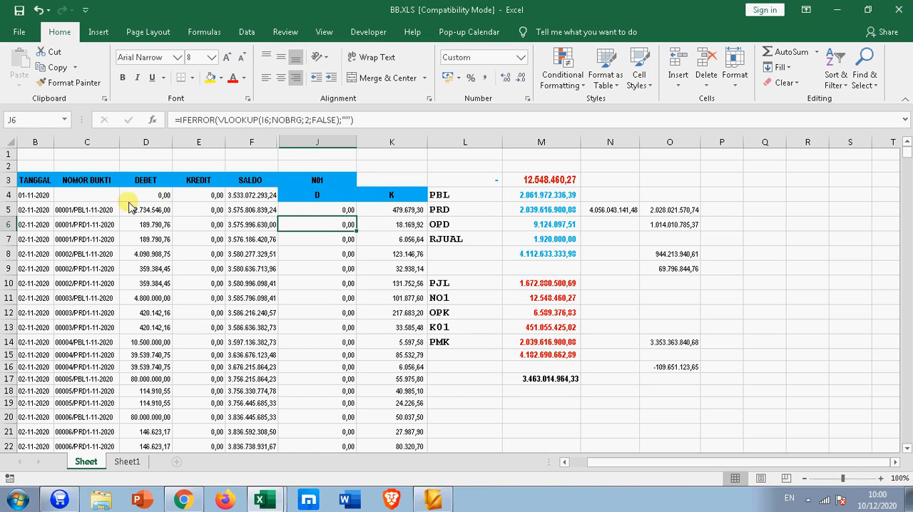
# Step: Switch to the Book1 workbook and review the transaction table on the Transaksi sheet
pyautogui.moveTo(37, 182); pyautogui.dragTo(273, 332)
pyautogui.click(264, 499)
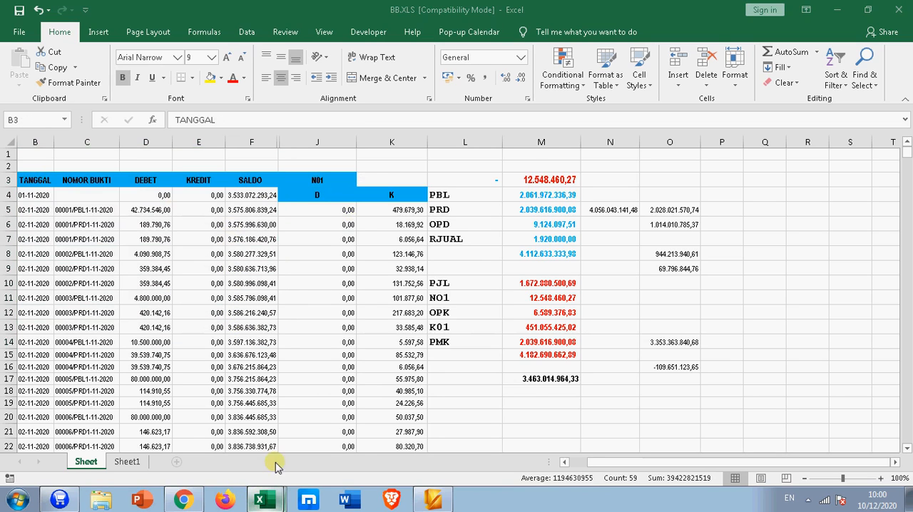
pyautogui.click(249, 443)
pyautogui.click(385, 276)
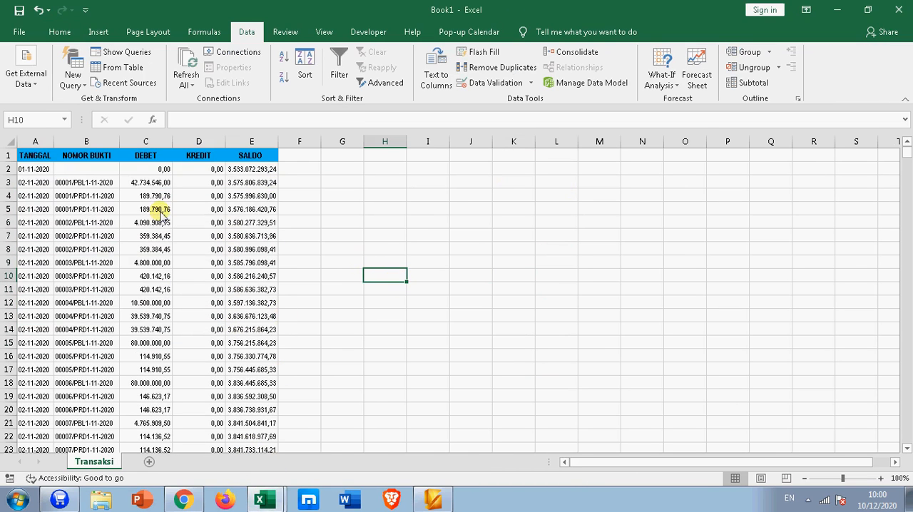
pyautogui.moveTo(35, 156); pyautogui.dragTo(263, 367)
pyautogui.click(299, 343)
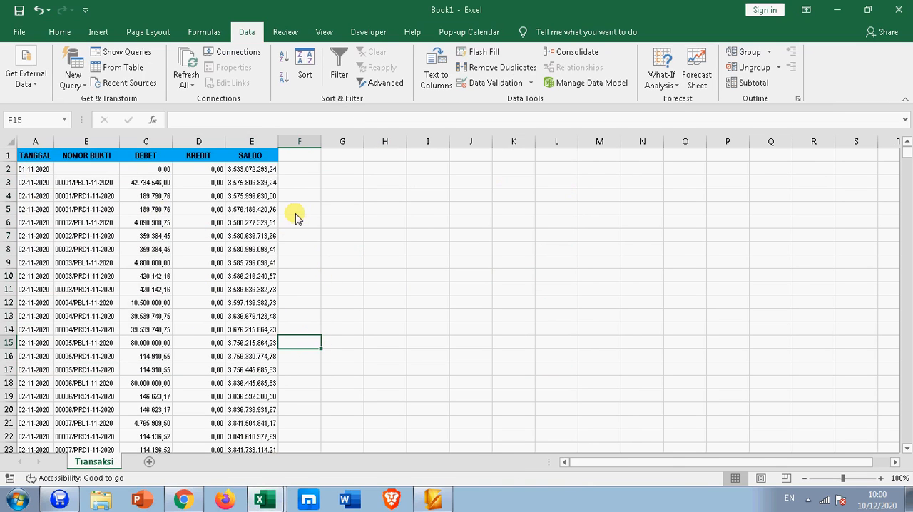
# Step: Check the codes in the NOMOR BUKTI column and enter PBL as the search code in cell F2
pyautogui.click(306, 168)
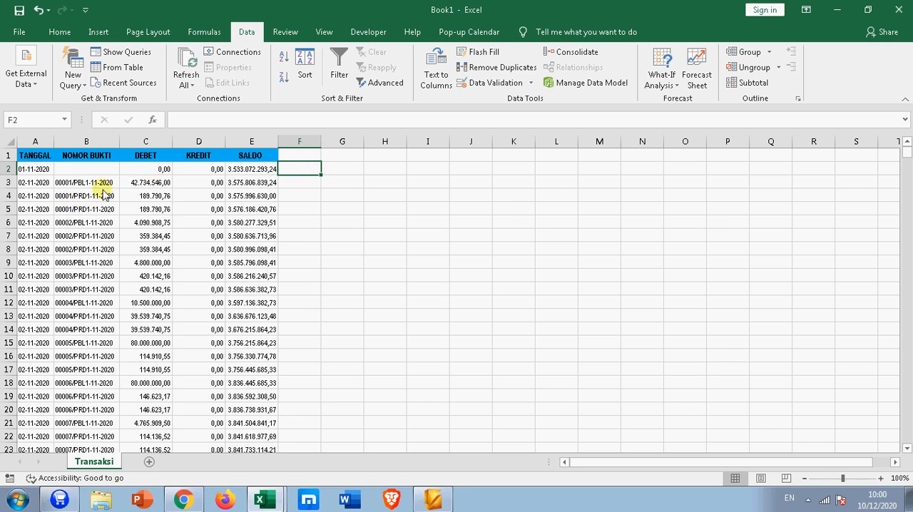
pyautogui.click(78, 193)
pyautogui.click(62, 182)
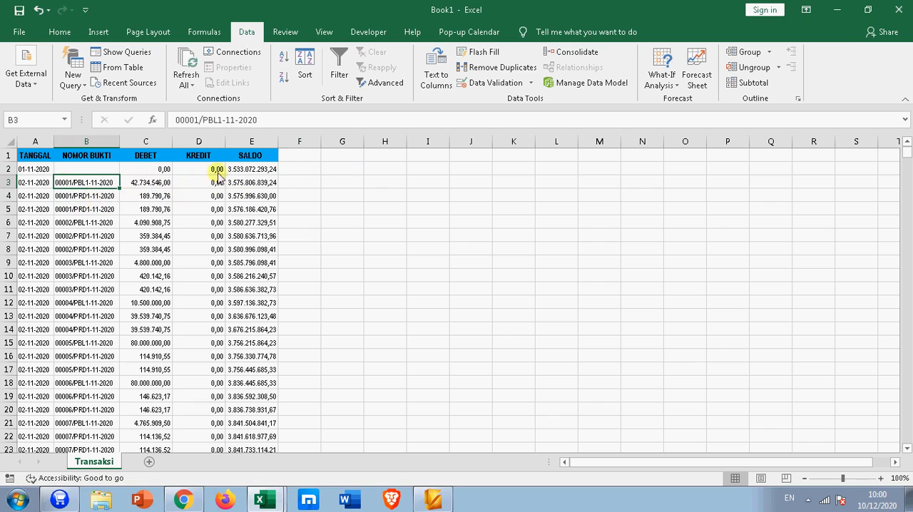
pyautogui.click(296, 168)
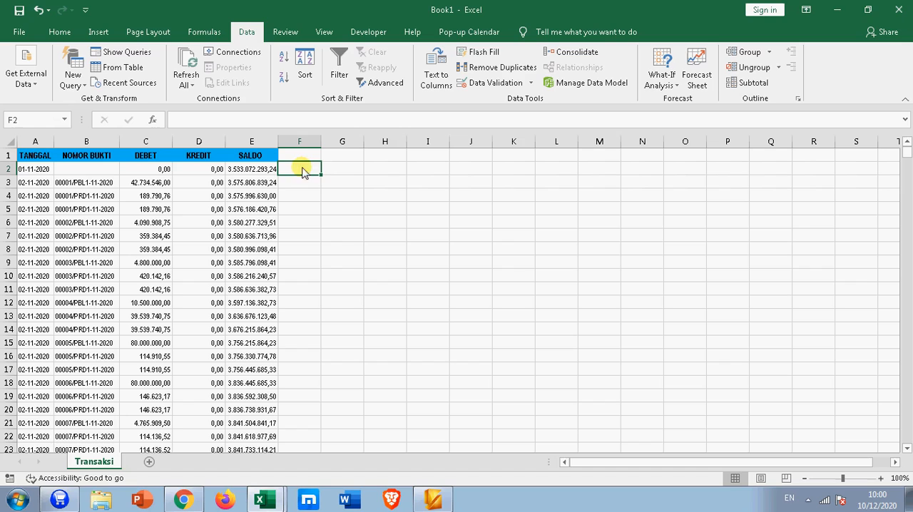
pyautogui.click(301, 169)
pyautogui.write('PBL')
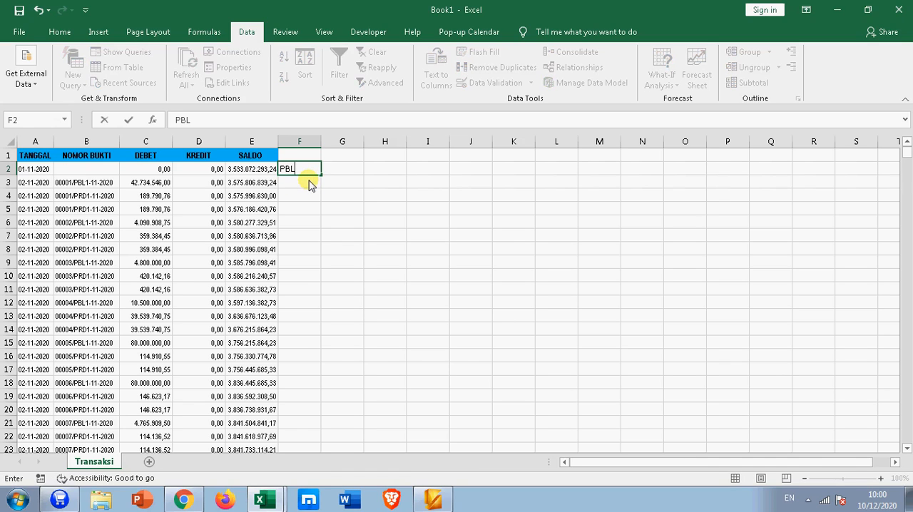
pyautogui.press('Return')
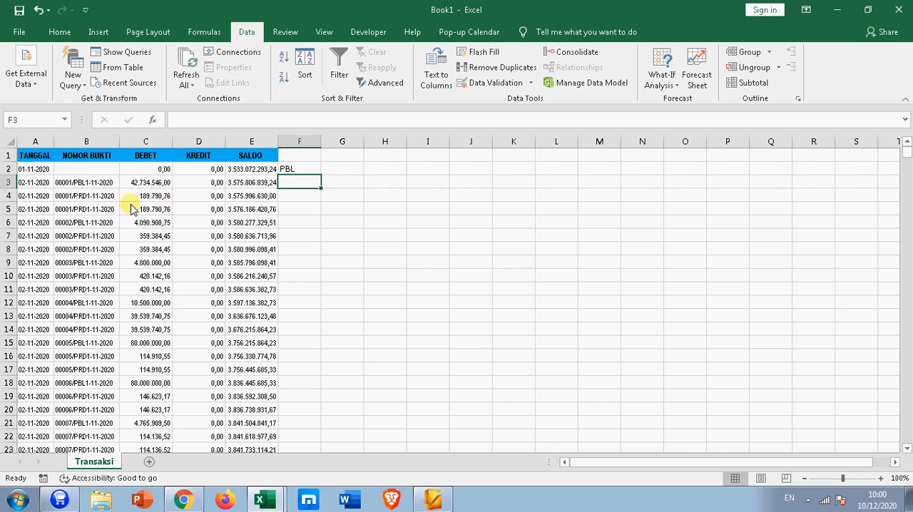
# Step: Enter =SEARCH(F2;B3:B2921) in cell F3 to look for the code in the voucher numbers, and copy it down to F7
pyautogui.click(70, 183)
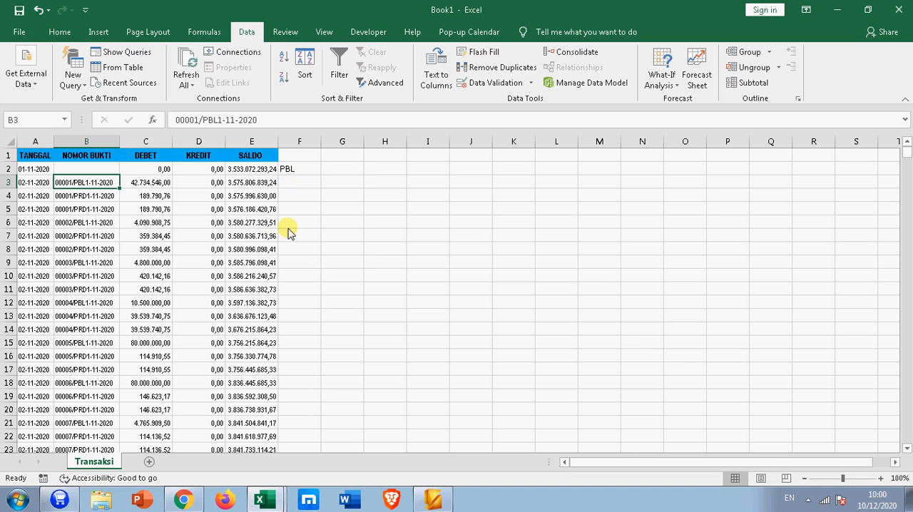
pyautogui.click(308, 187)
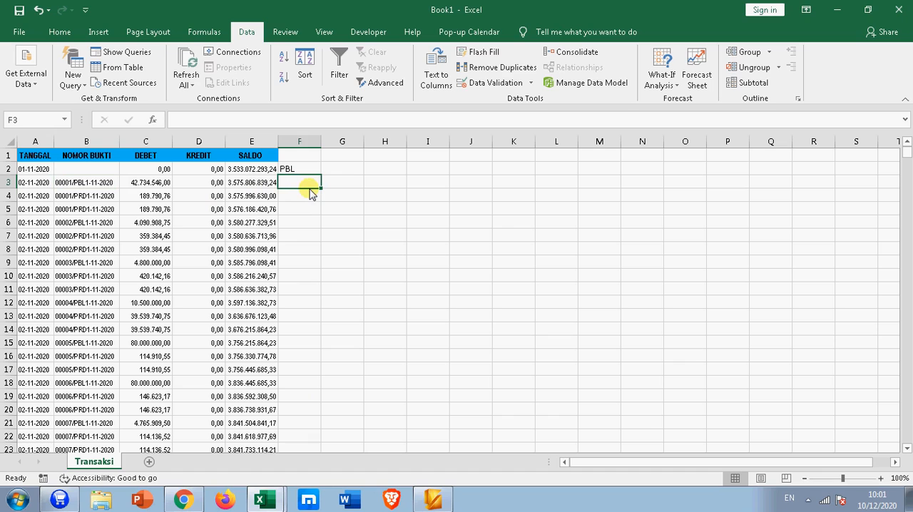
pyautogui.write('=SEA')
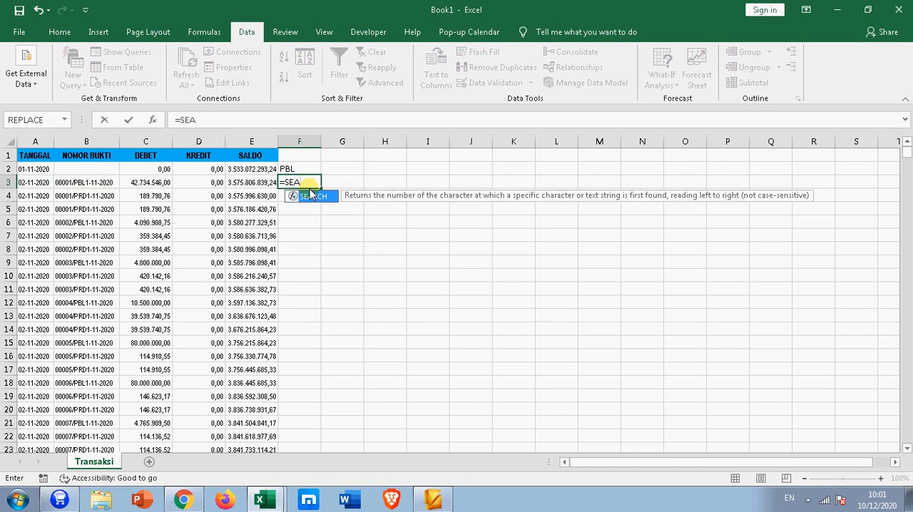
pyautogui.press('Tab')
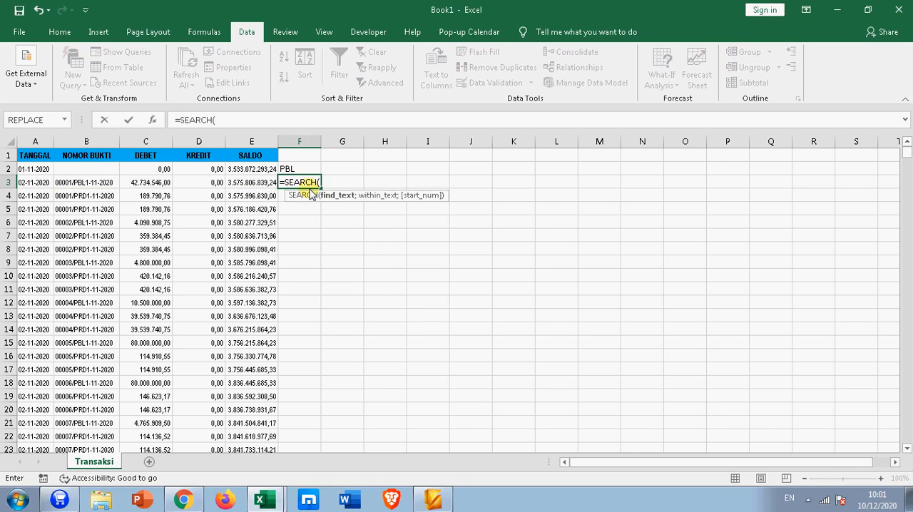
pyautogui.click(293, 171)
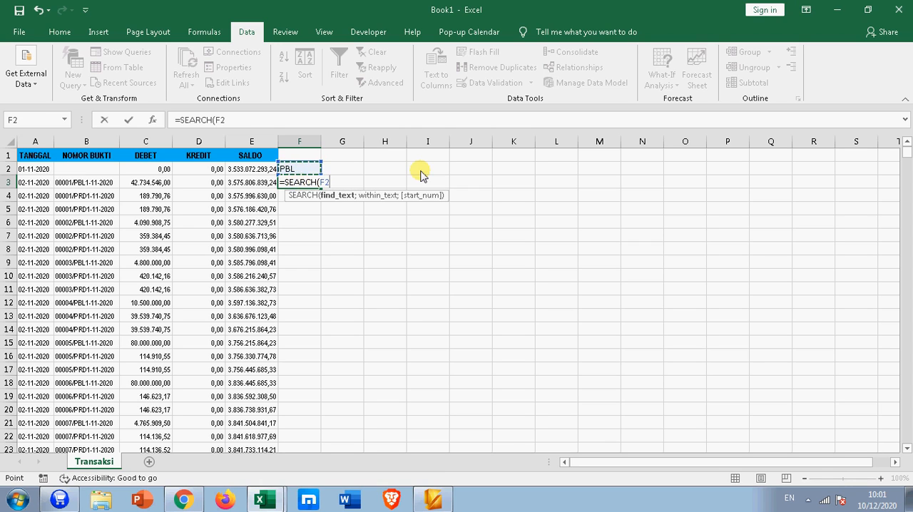
pyautogui.write(';')
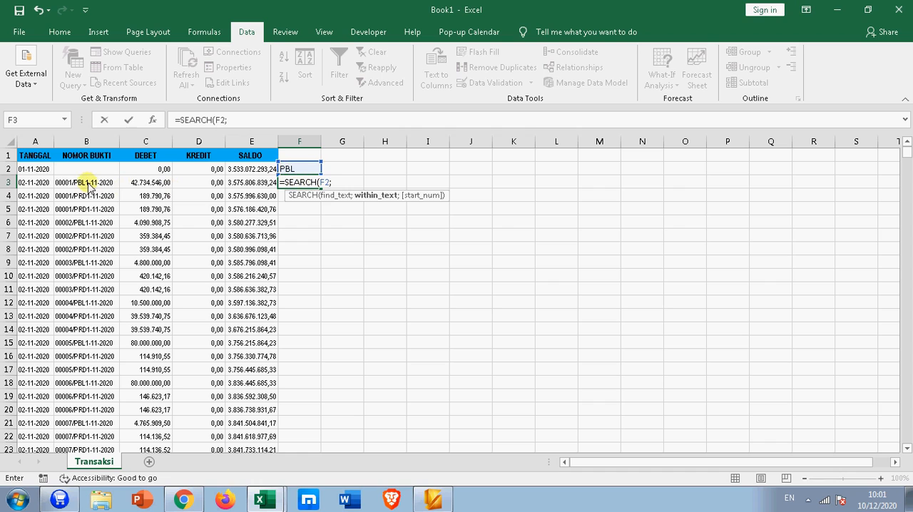
pyautogui.moveTo(89, 184); pyautogui.dragTo(85, 334)
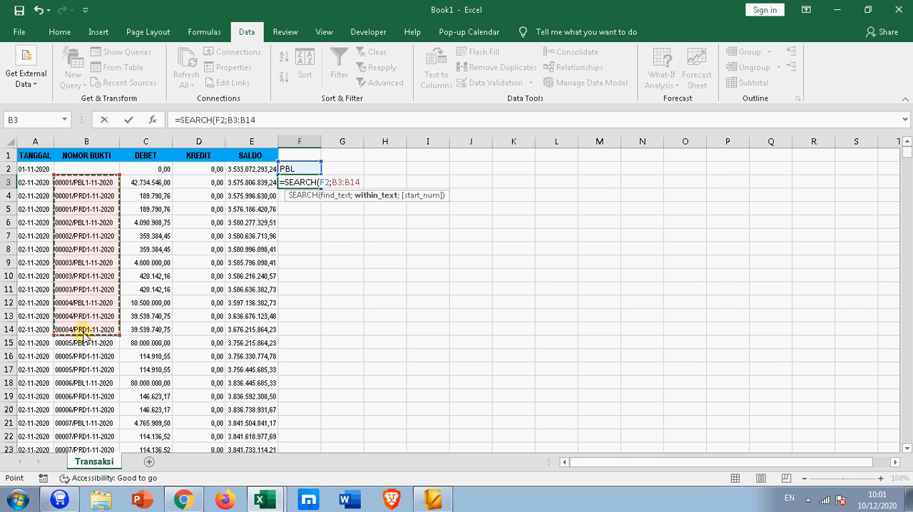
pyautogui.hotkey('ctrl', 'shift', 'Down')
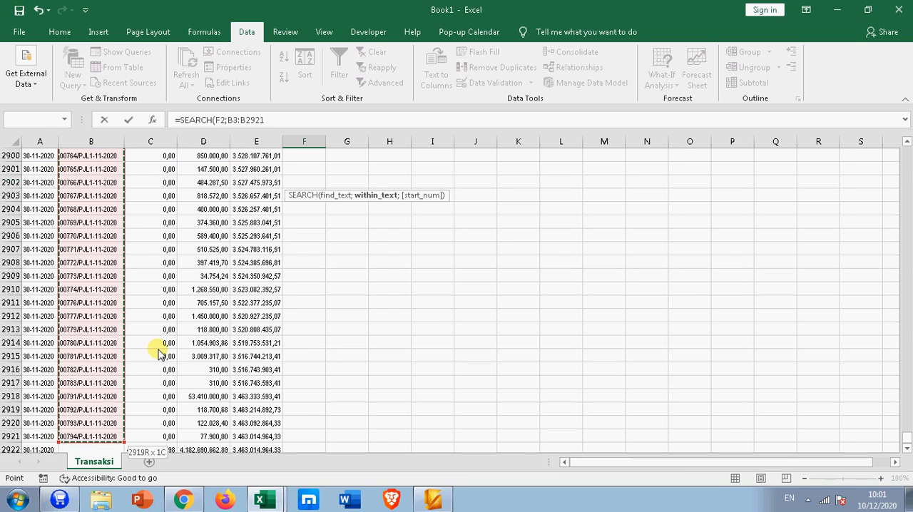
pyautogui.press('Return')
pyautogui.scroll(1, 159, 354)
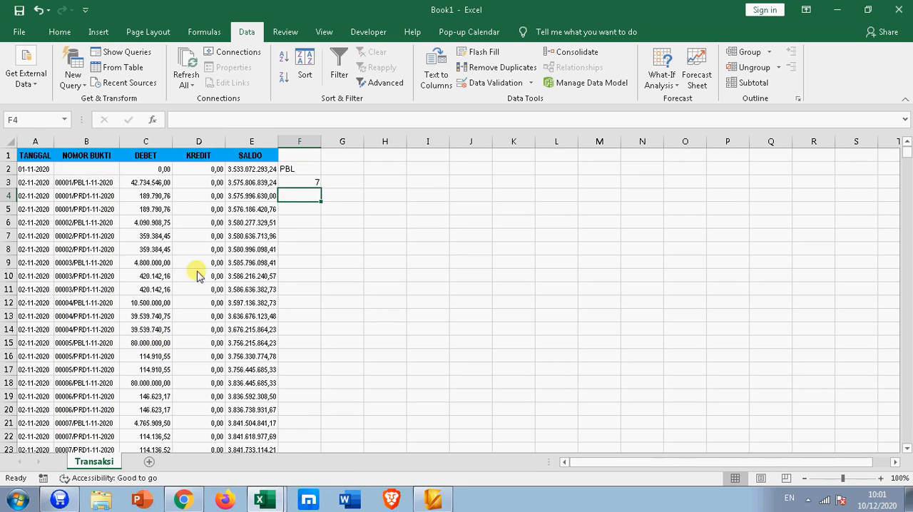
pyautogui.click(296, 183)
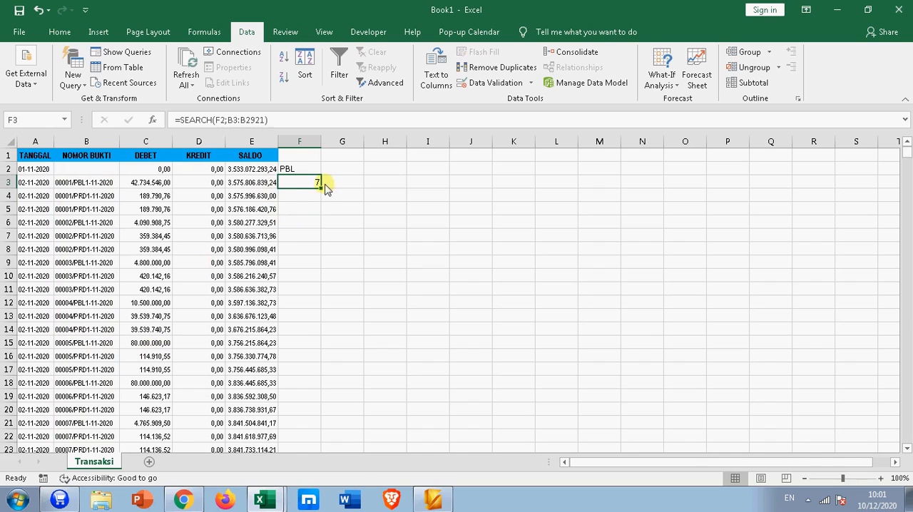
pyautogui.moveTo(321, 189); pyautogui.dragTo(318, 242)
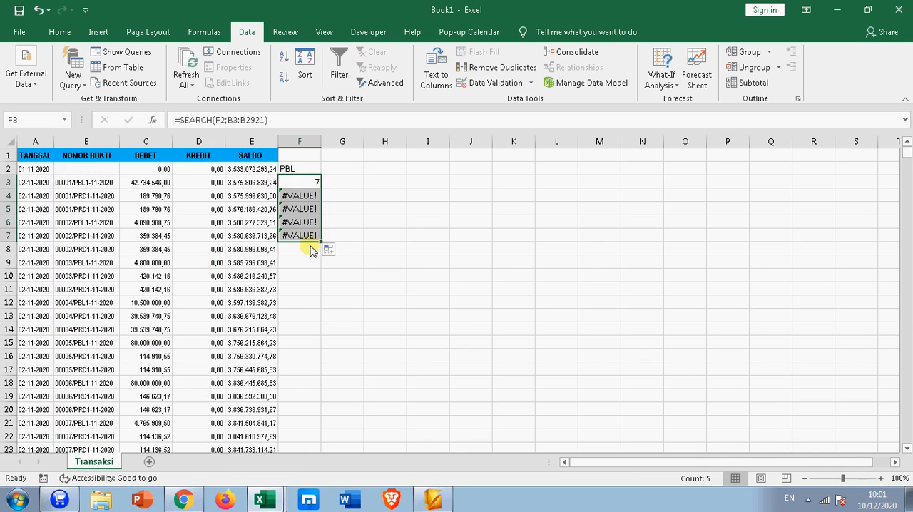
# Step: Make the references in the F3 formula absolute so it reads =SEARCH($F$2;$B$3:$B$2921)
pyautogui.click(317, 183)
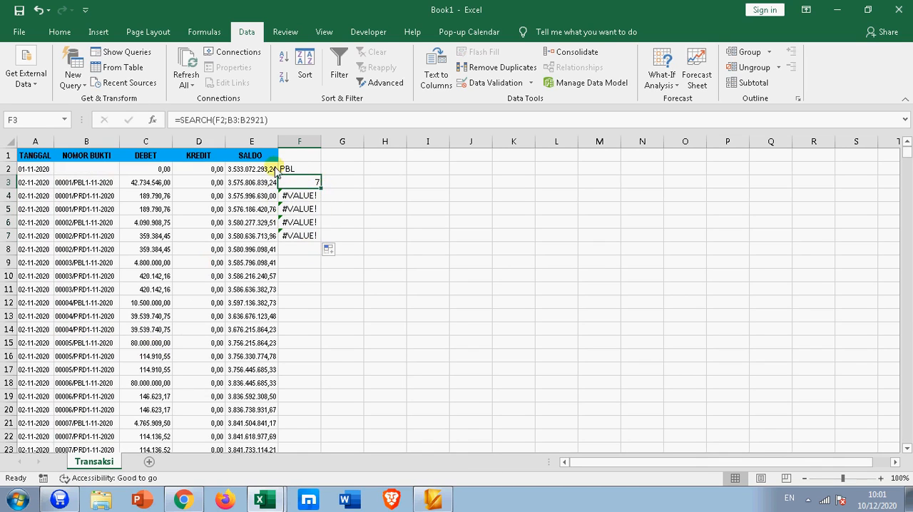
pyautogui.click(219, 121)
pyautogui.press('F4')
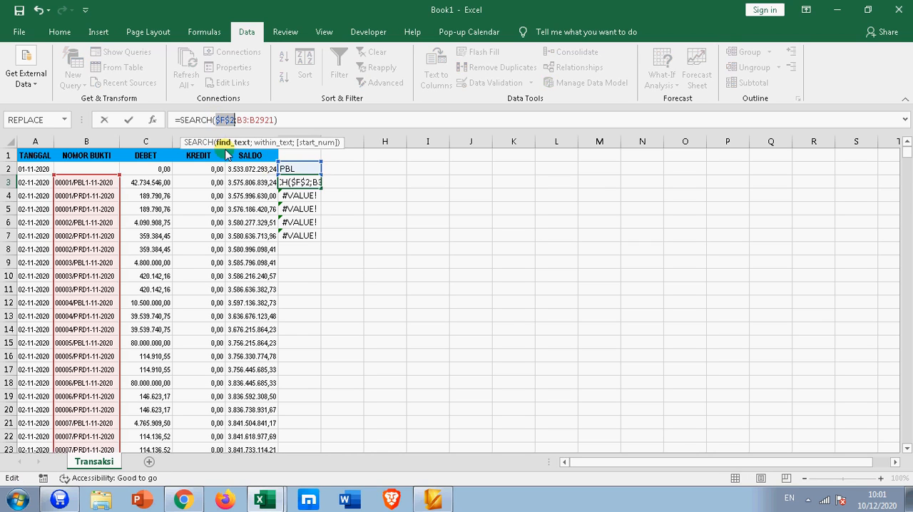
pyautogui.click(240, 119)
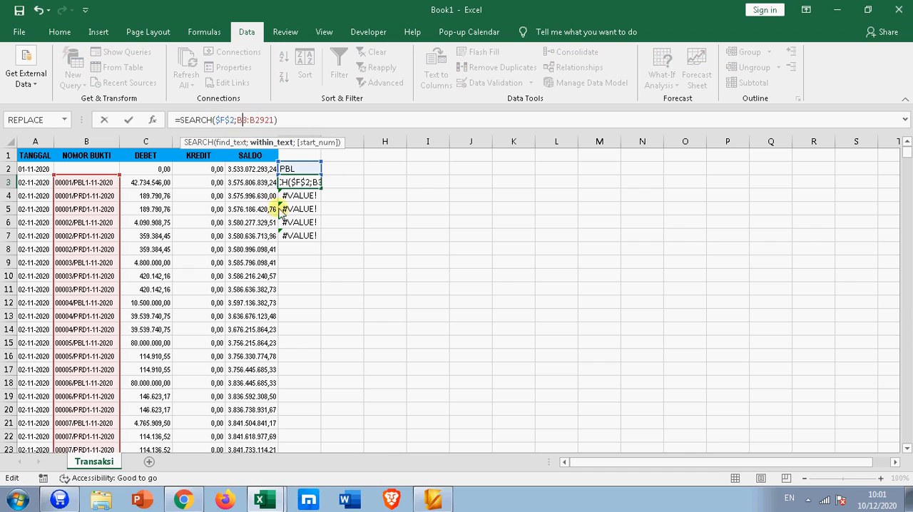
pyautogui.press('F4')
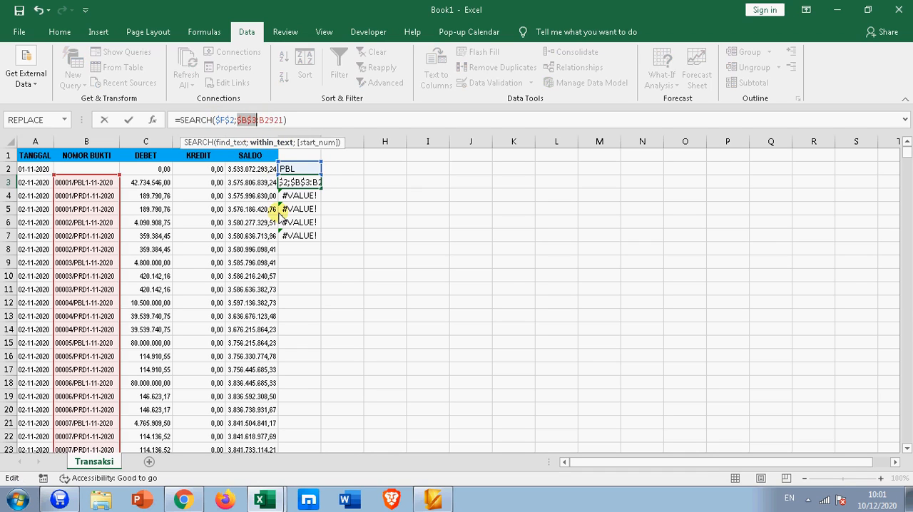
pyautogui.click(276, 119)
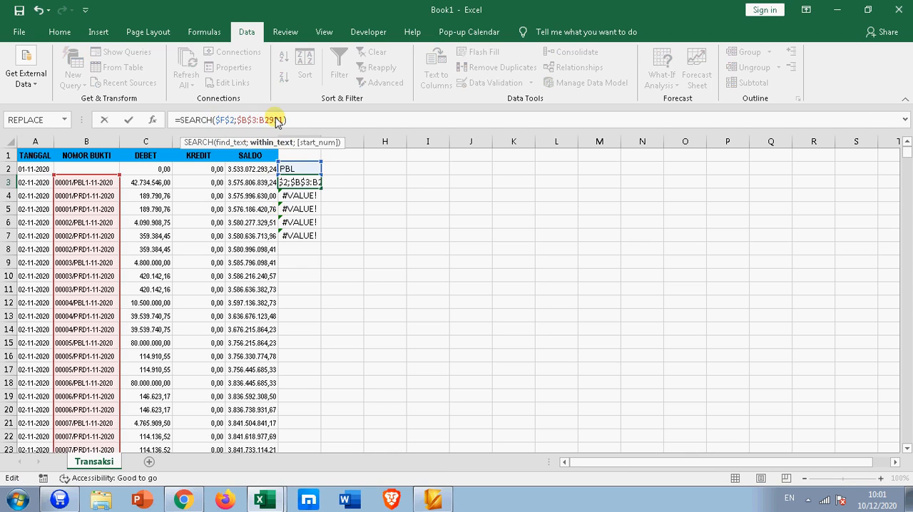
pyautogui.press('F4')
pyautogui.press('Return')
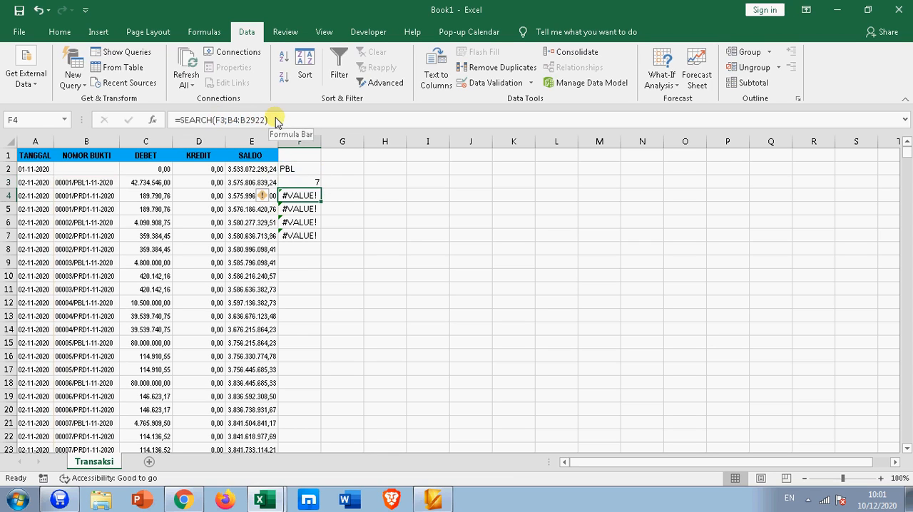
# Step: Copy the corrected F3 formula down to F7 and compare the results with the NOMOR BUKTI entries
pyautogui.click(312, 182)
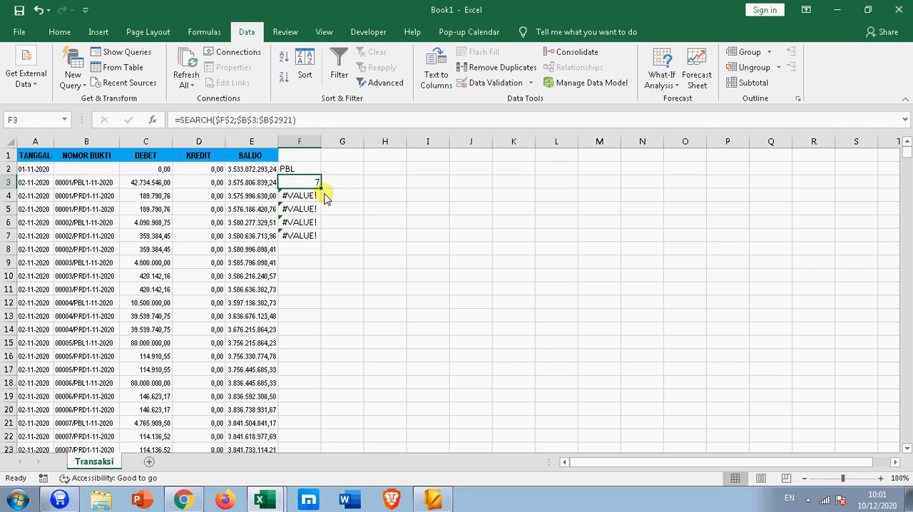
pyautogui.doubleClick(321, 190)
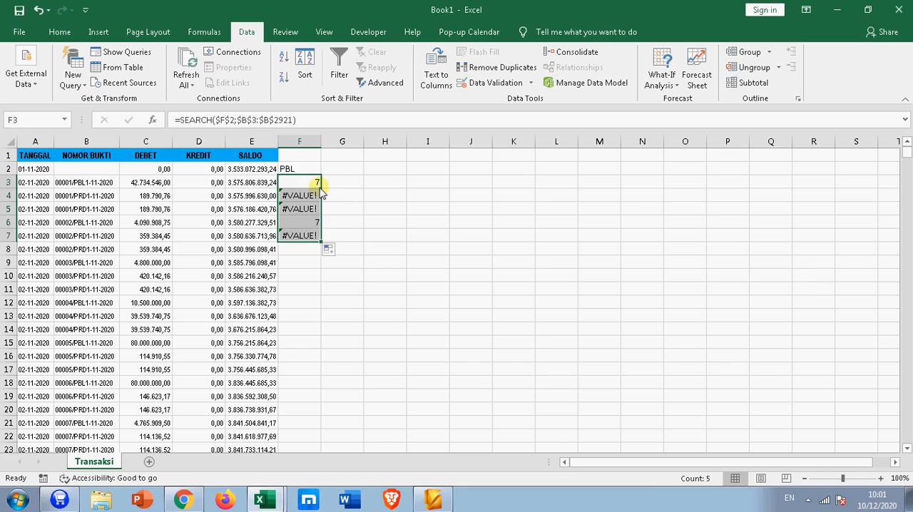
pyautogui.click(300, 224)
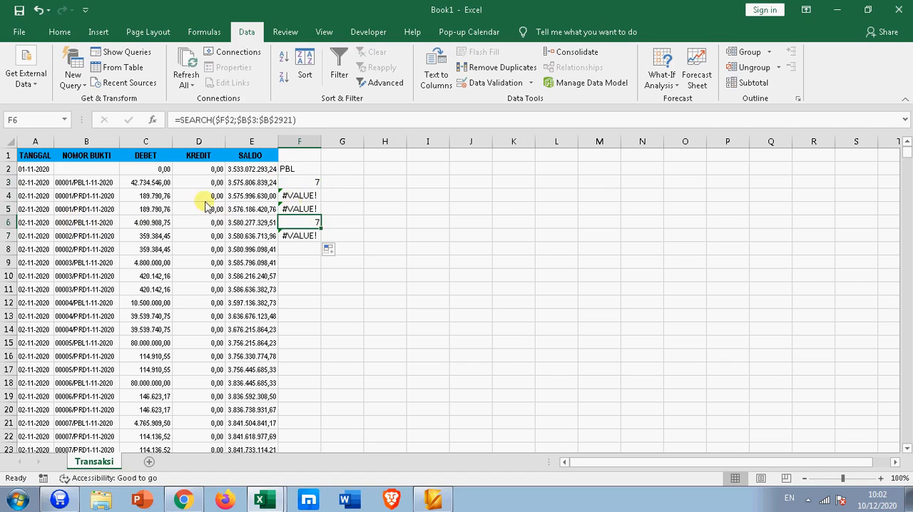
pyautogui.click(77, 184)
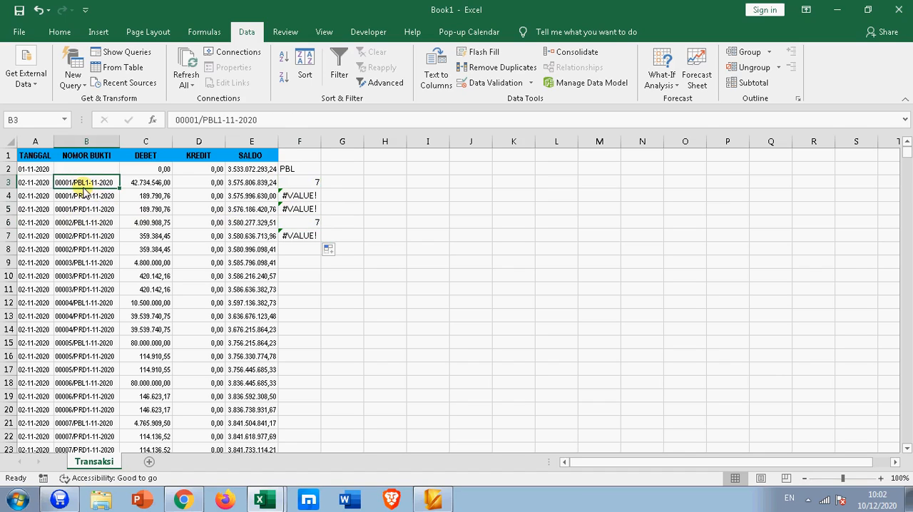
pyautogui.click(305, 180)
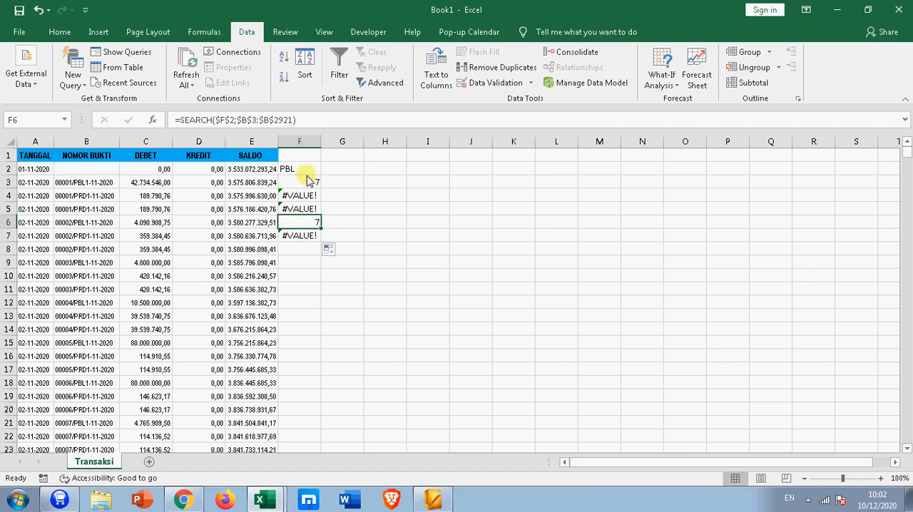
pyautogui.click(307, 169)
pyautogui.click(311, 187)
# Step: Fill the SEARCH formula from F7 down the remaining transaction rows and review column F against the voucher numbers
pyautogui.click(314, 236)
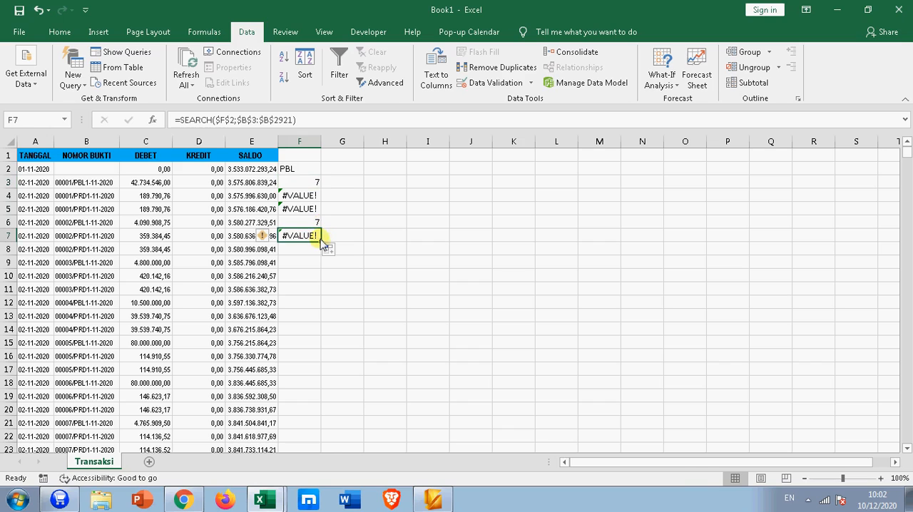
pyautogui.moveTo(320, 242); pyautogui.dragTo(322, 244)
pyautogui.doubleClick(321, 242)
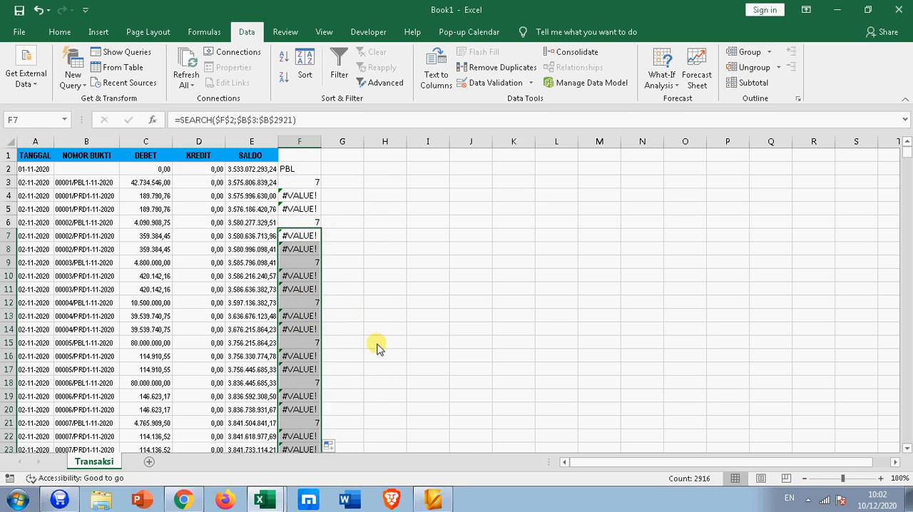
pyautogui.scroll(-3, 373, 347)
pyautogui.scroll(3, 373, 348)
pyautogui.click(316, 187)
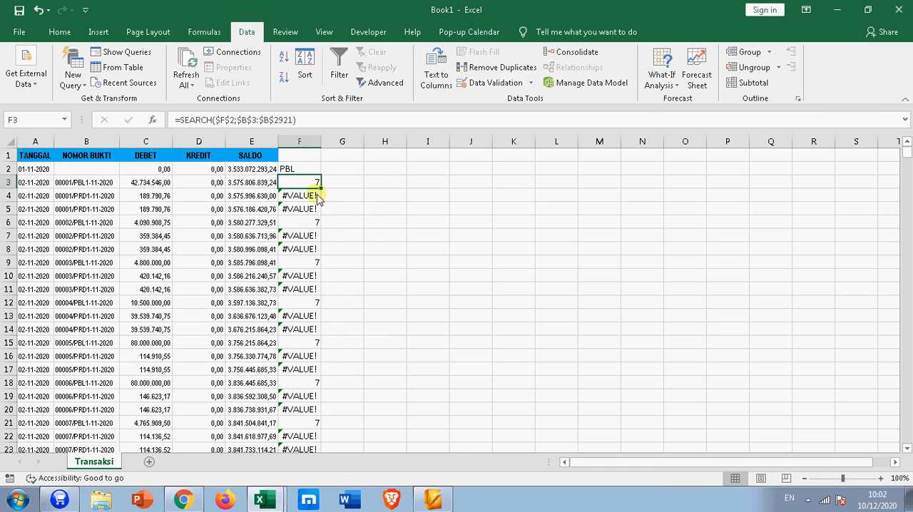
pyautogui.scroll(-6, 346, 261)
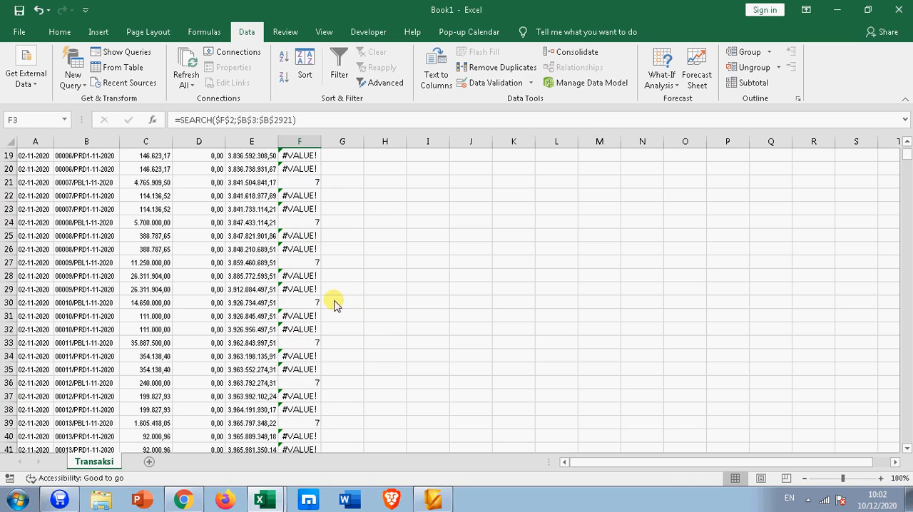
pyautogui.scroll(6, 335, 303)
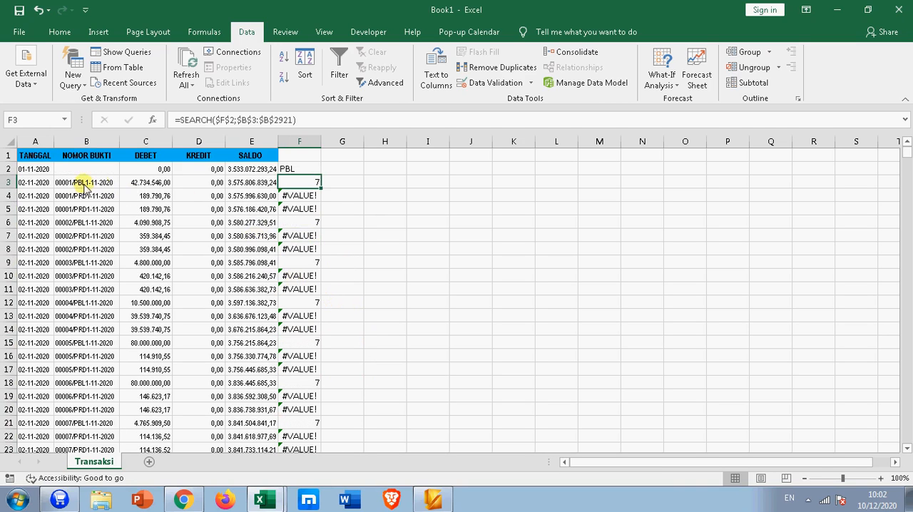
# Step: Set the search code in cell F2 to PRD and compare rows 4 and 5 of columns B and F
pyautogui.click(297, 169)
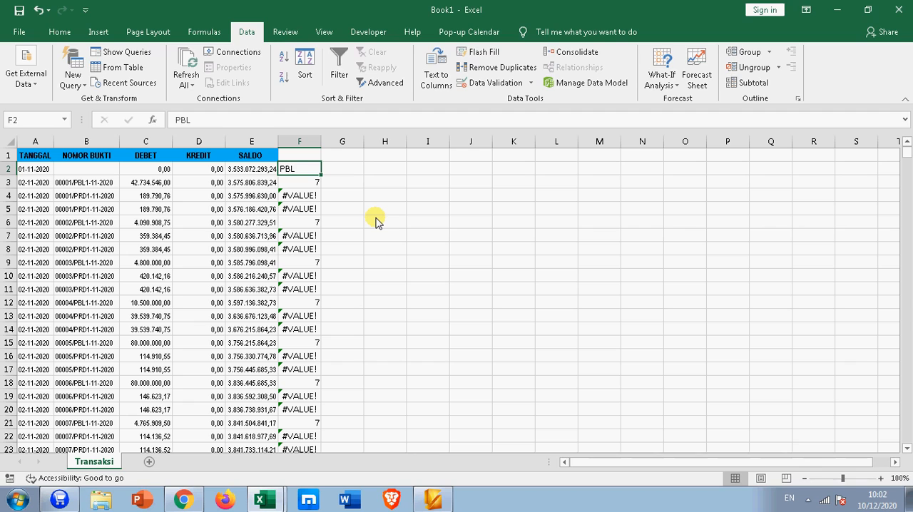
pyautogui.write('PRD')
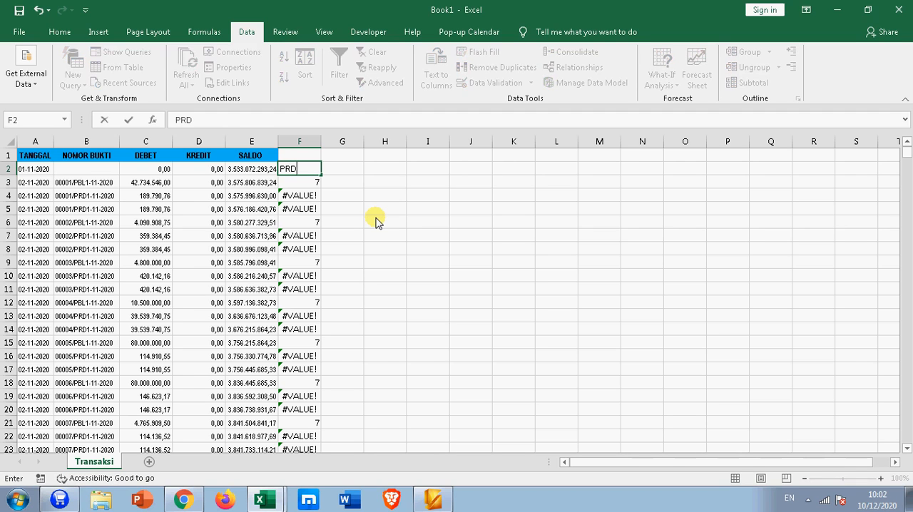
pyautogui.press('Return')
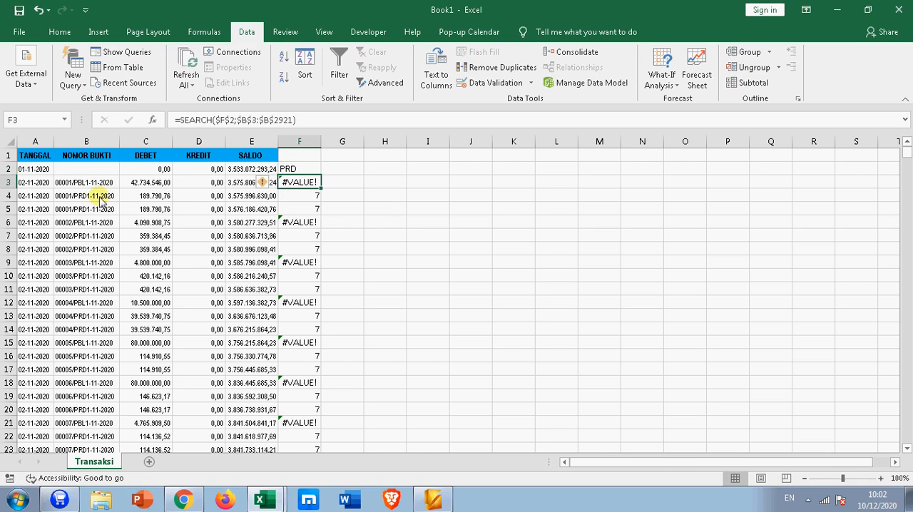
pyautogui.moveTo(90, 200); pyautogui.dragTo(84, 212)
pyautogui.moveTo(302, 197); pyautogui.dragTo(306, 208)
pyautogui.click(356, 196)
# Step: Set the search code in cell F2 to PJL and check column F against the PJL voucher numbers further down
pyautogui.click(294, 169)
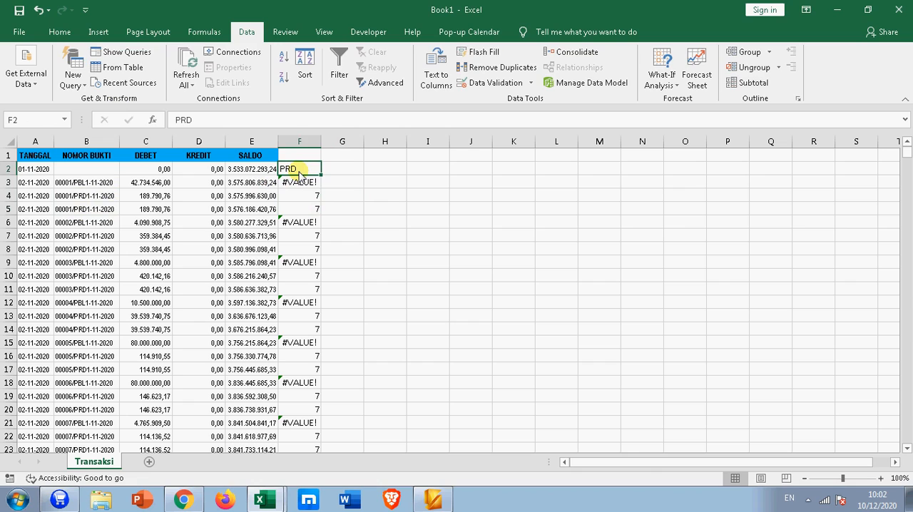
pyautogui.write('P')
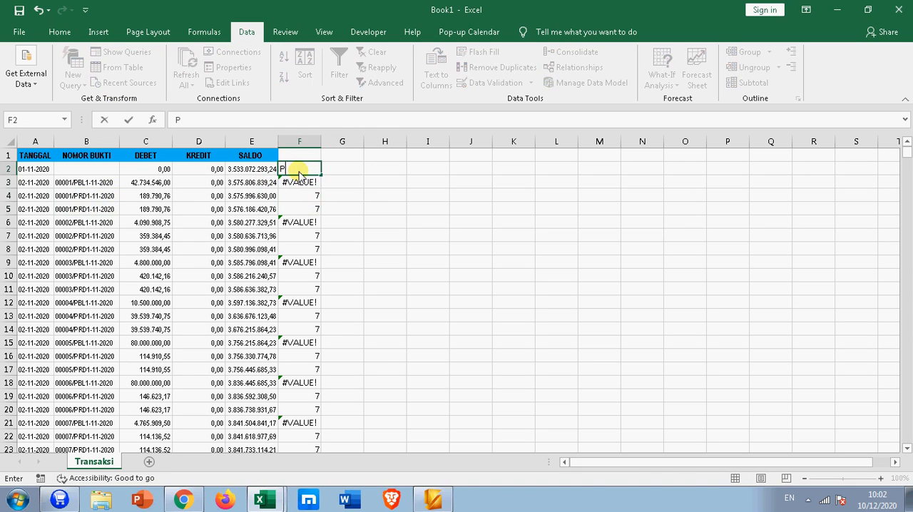
pyautogui.write('JK')
pyautogui.press('BackSpace')
pyautogui.write('L')
pyautogui.press('Return')
pyautogui.scroll(-11, 321, 236)
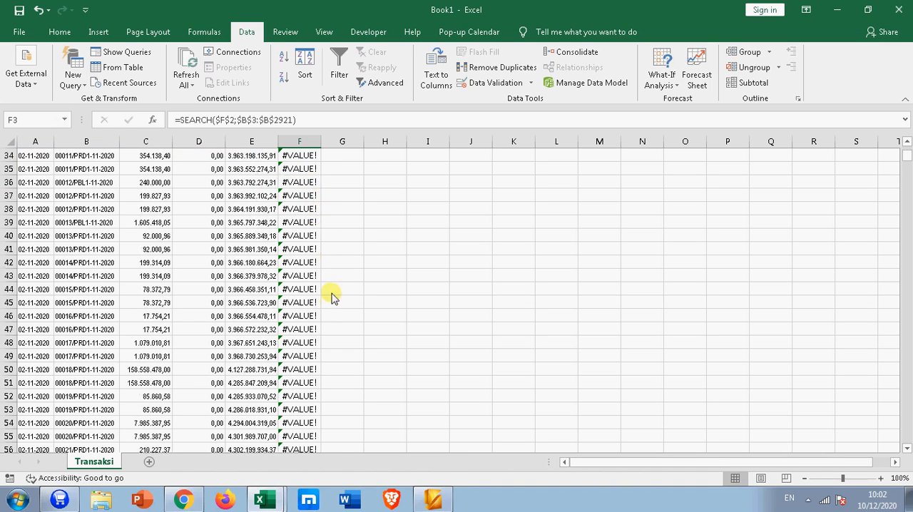
pyautogui.scroll(-7, 332, 296)
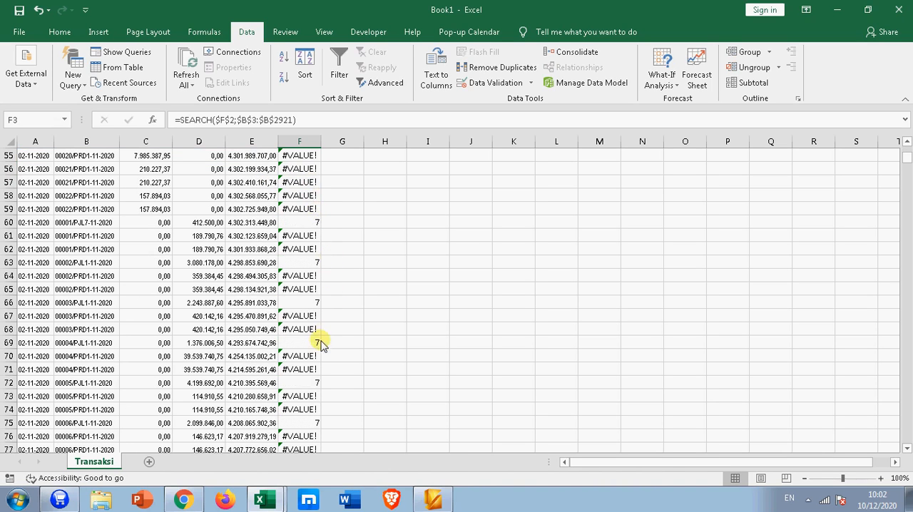
pyautogui.click(100, 223)
pyautogui.scroll(11, 404, 236)
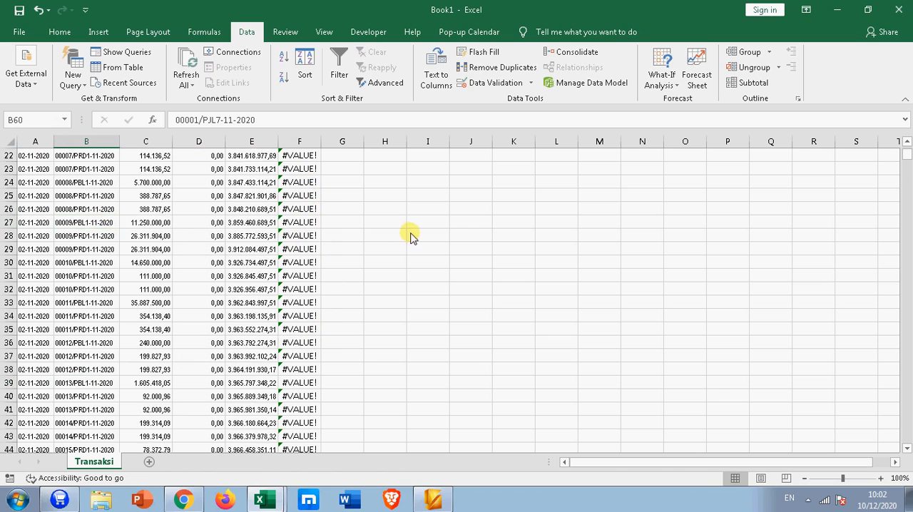
# Step: Wrap the SEARCH formula in F3 in ISNUMBER so it reads =ISNUMBER(SEARCH($F$2;$B$3:$B$2921))
pyautogui.scroll(7, 406, 230)
pyautogui.click(302, 183)
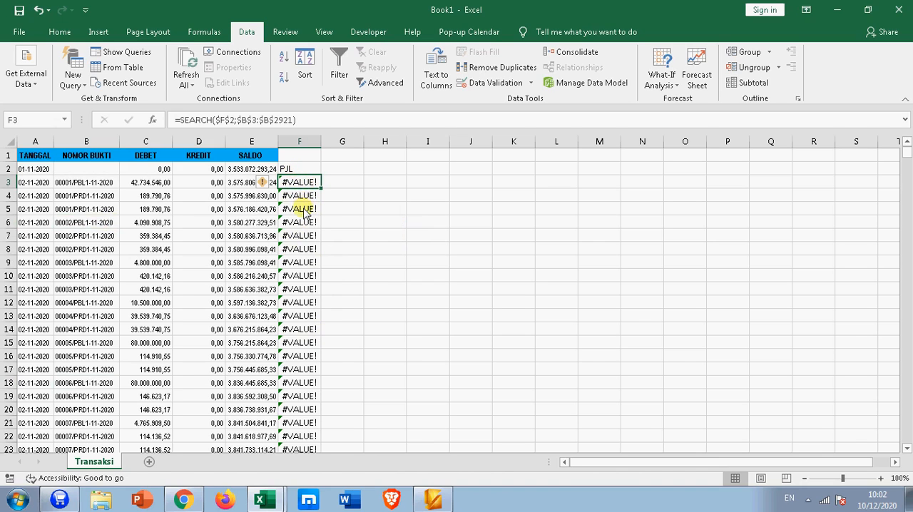
pyautogui.click(178, 119)
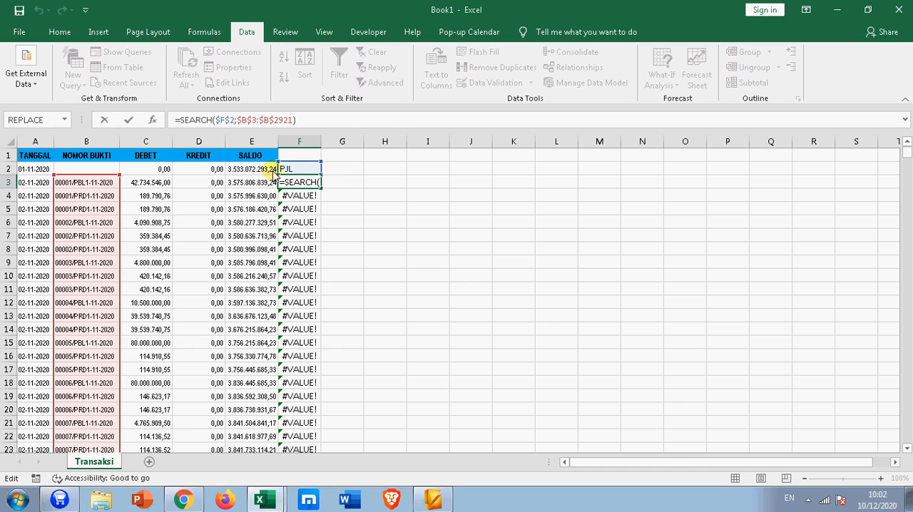
pyautogui.write('IS')
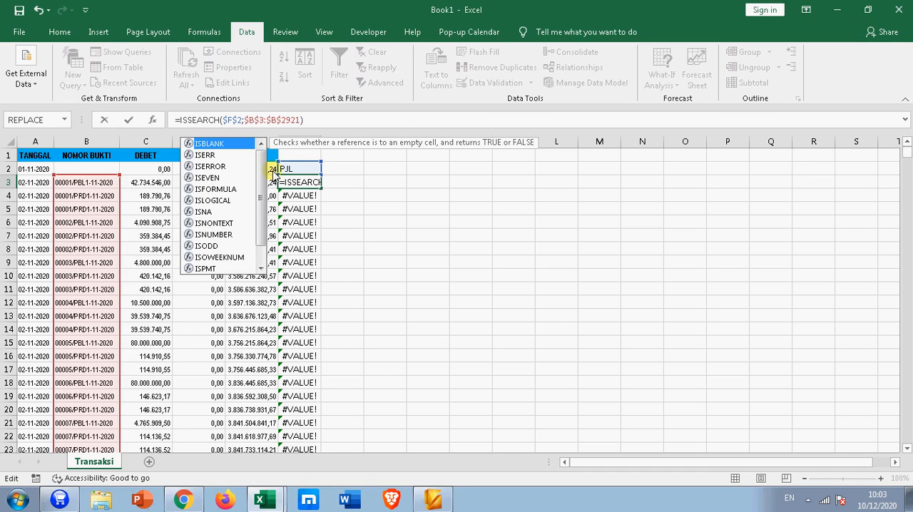
pyautogui.write('N')
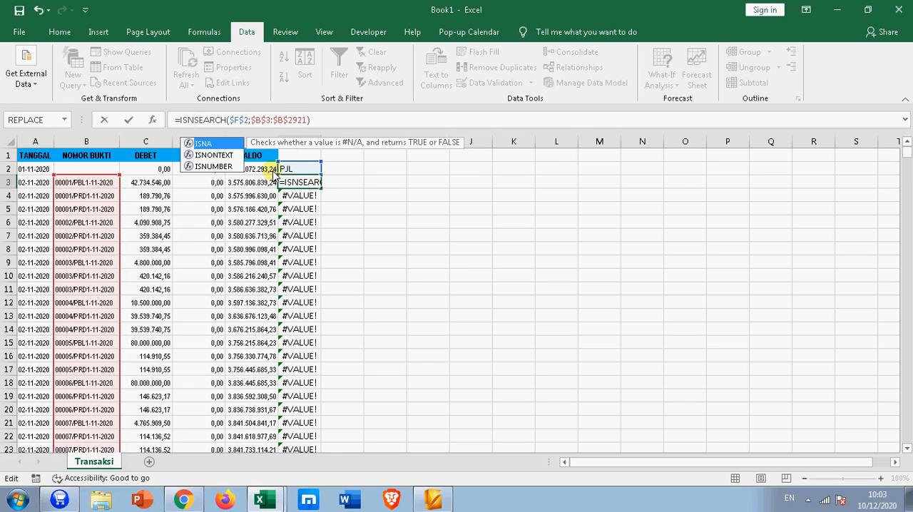
pyautogui.press('Down')
pyautogui.press('Down')
pyautogui.press('Tab')
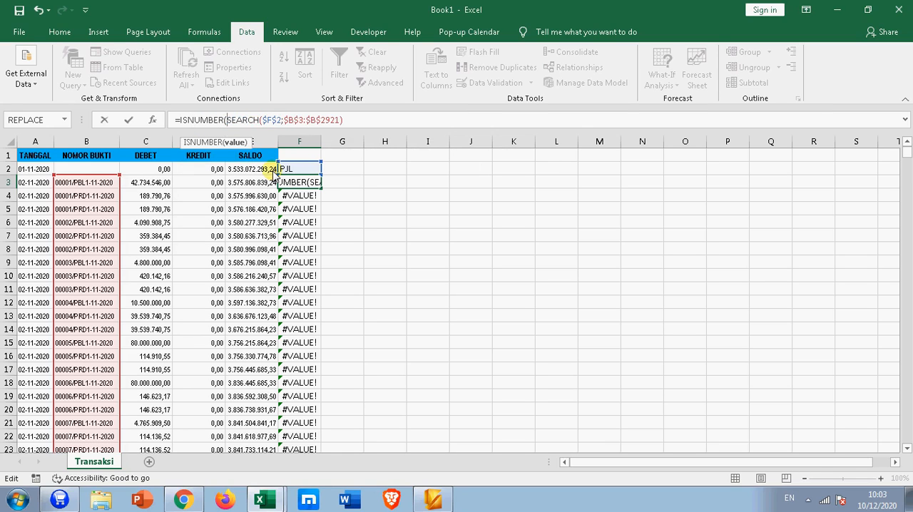
pyautogui.click(370, 120)
pyautogui.write(')')
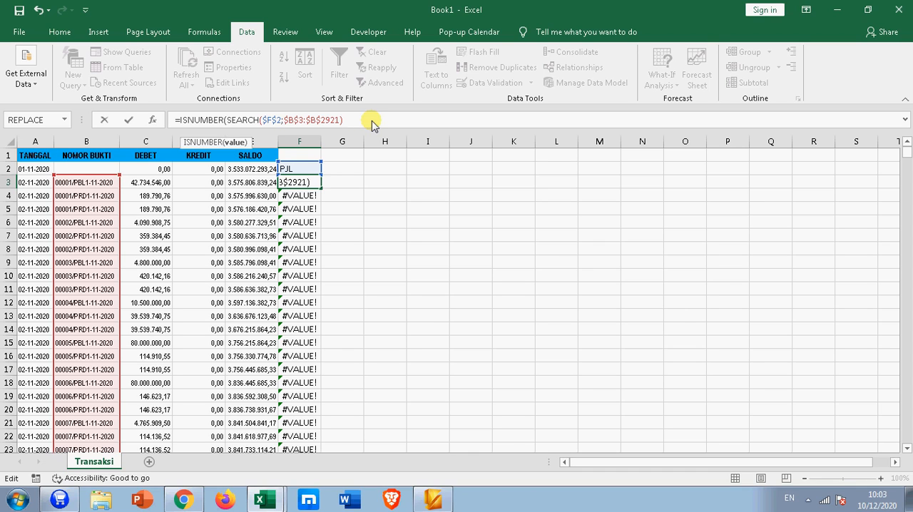
pyautogui.press('Return')
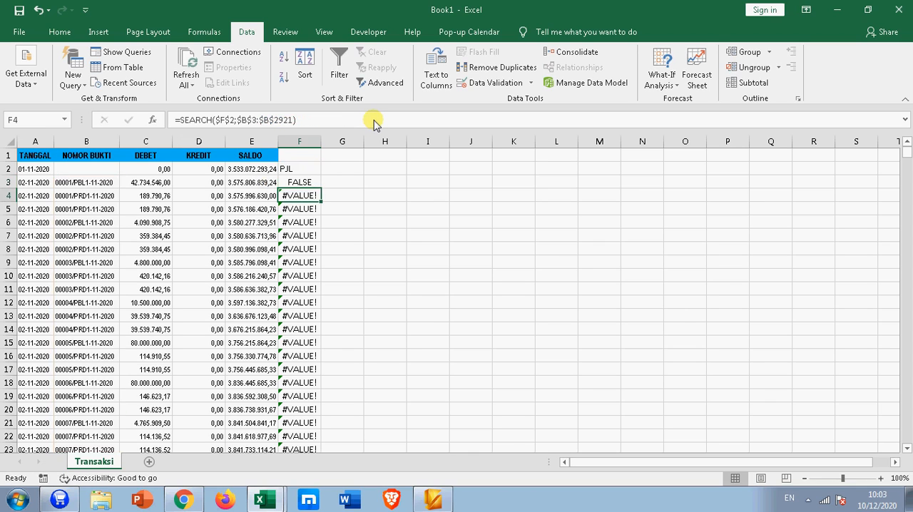
# Step: Fill the ISNUMBER formula from F3 down column F and check the results beside the PJL voucher numbers around row 60
pyautogui.click(301, 182)
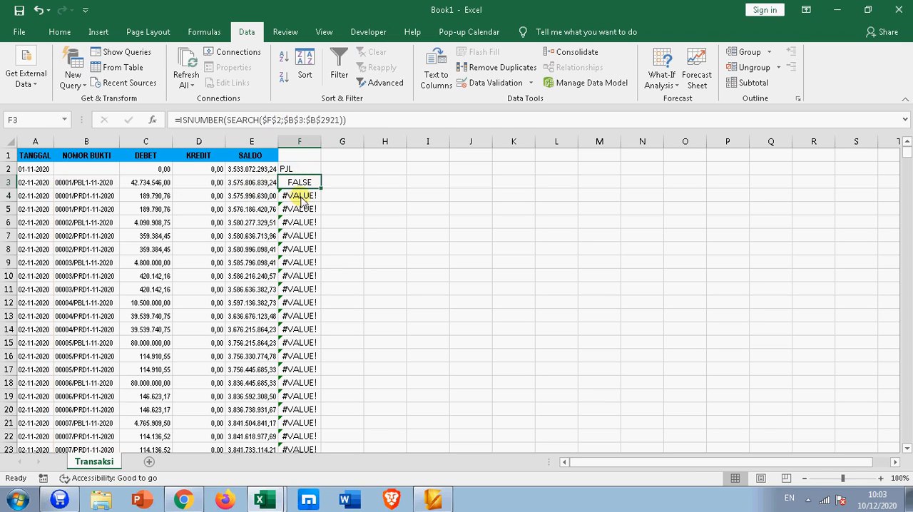
pyautogui.doubleClick(321, 189)
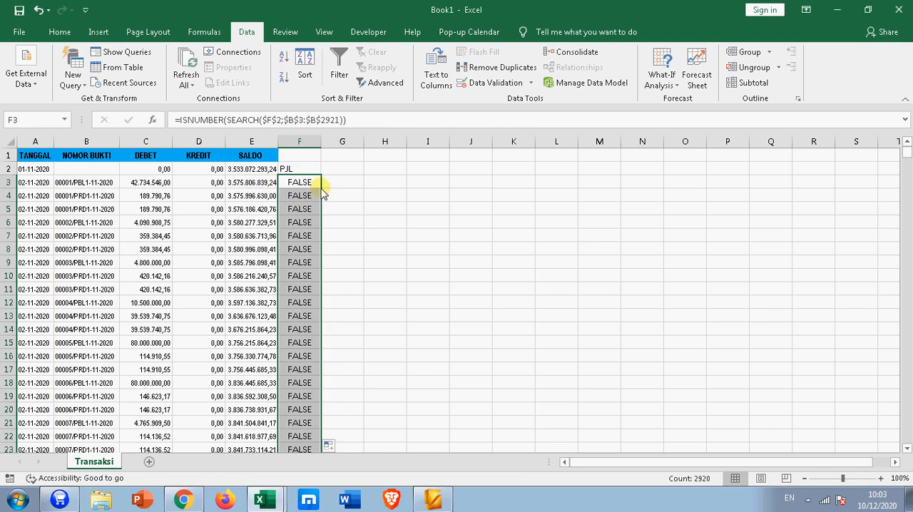
pyautogui.scroll(-14, 322, 241)
pyautogui.scroll(-3, 321, 296)
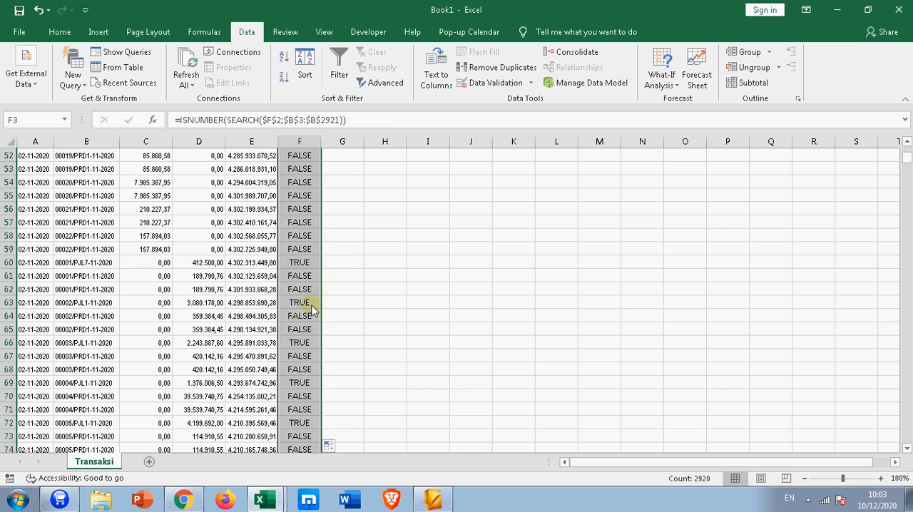
pyautogui.click(319, 262)
pyautogui.scroll(17, 321, 263)
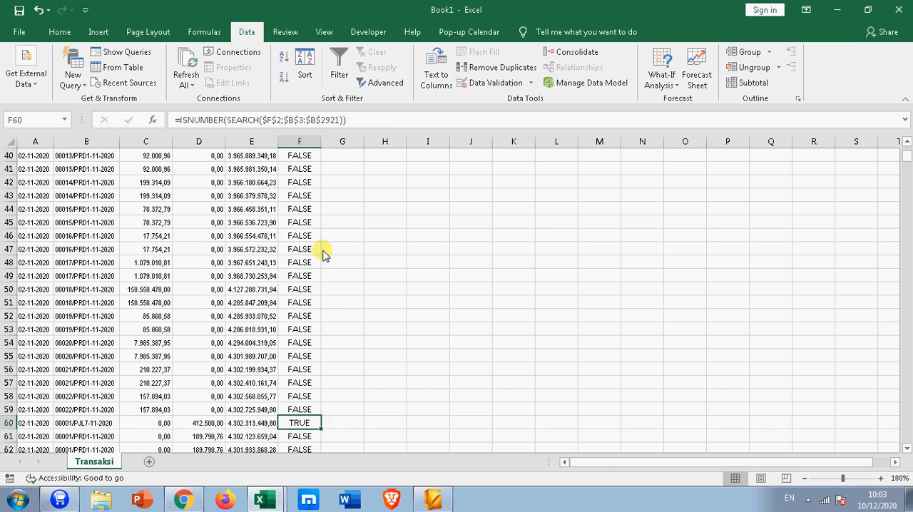
# Step: Set the search code in cell F2 to PBL and compare the first results in column F with the voucher numbers
pyautogui.click(302, 158)
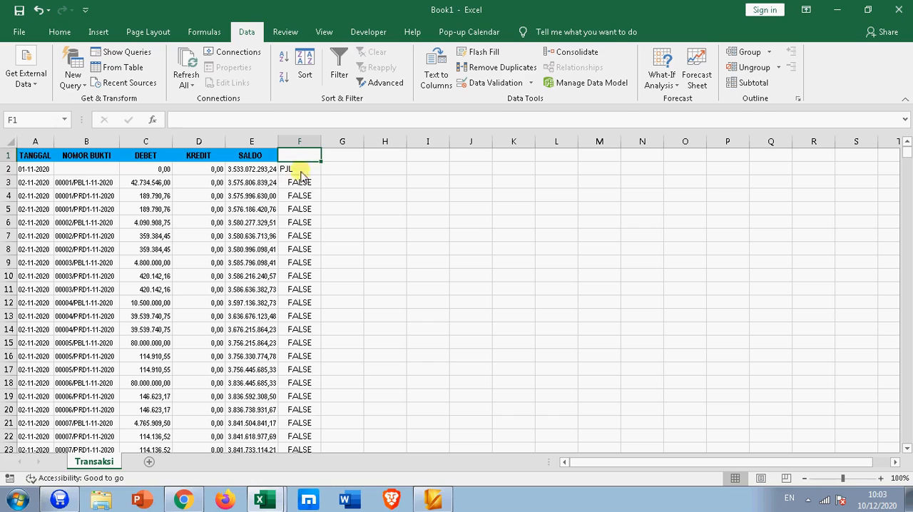
pyautogui.click(302, 172)
pyautogui.write('PBL')
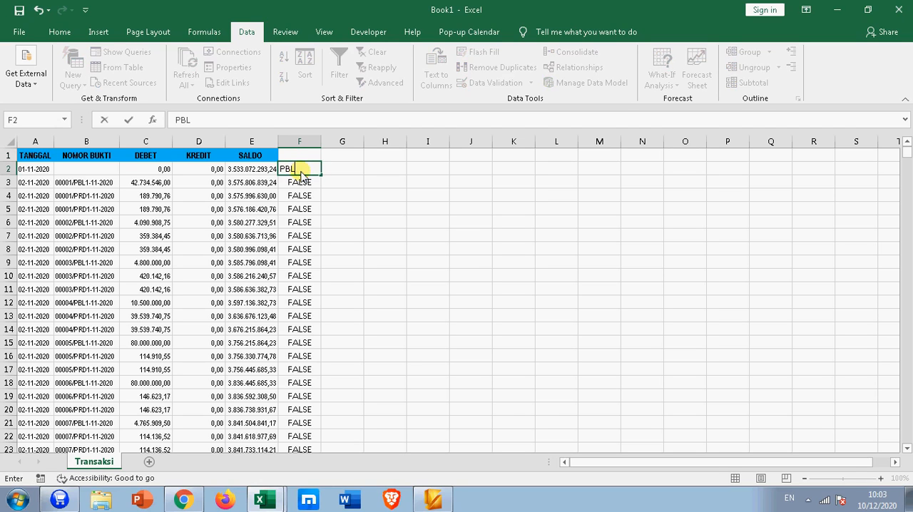
pyautogui.press('Return')
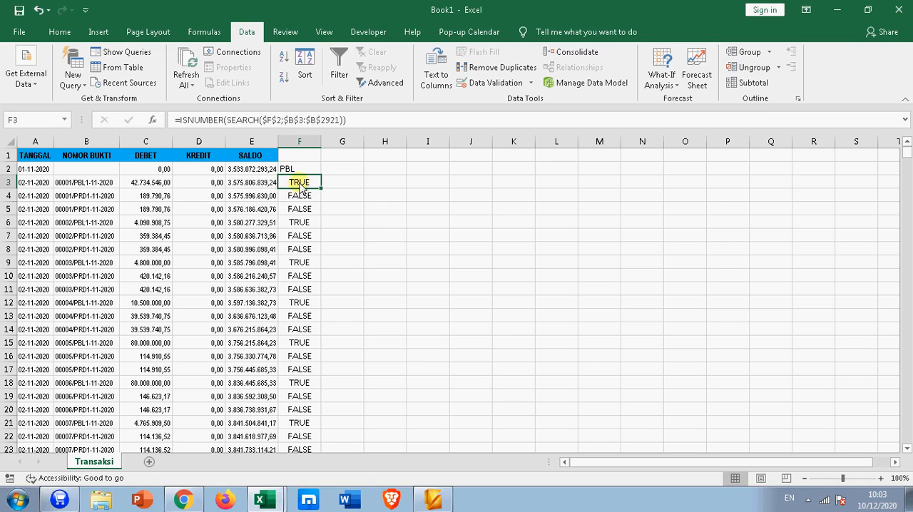
pyautogui.click(299, 196)
pyautogui.click(298, 209)
pyautogui.click(295, 220)
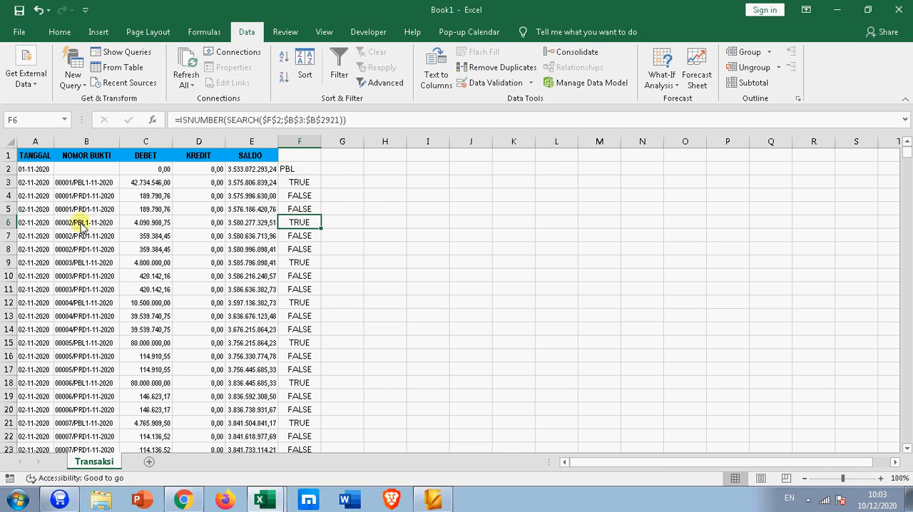
pyautogui.click(82, 183)
pyautogui.click(300, 183)
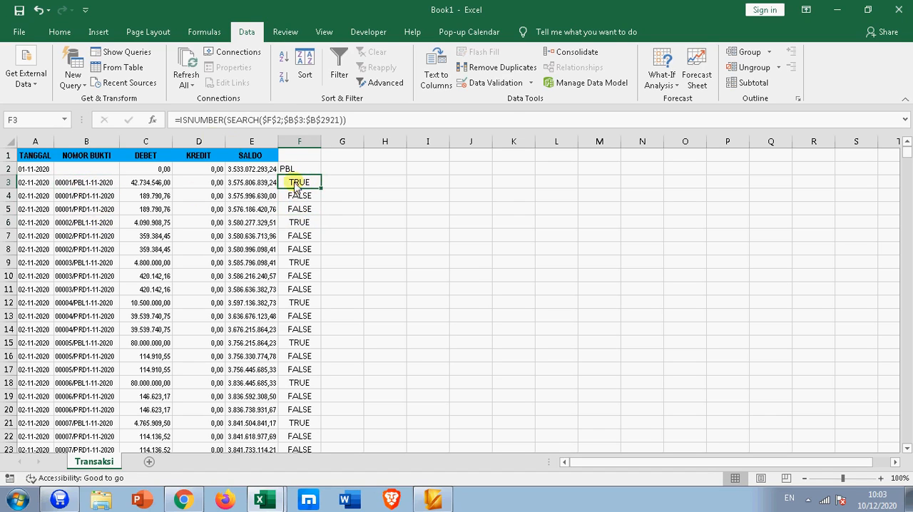
# Step: Wrap the F3 formula in an IF that tests for =TRUE and returns 1, otherwise 0, and fill it down column F
pyautogui.click(181, 121)
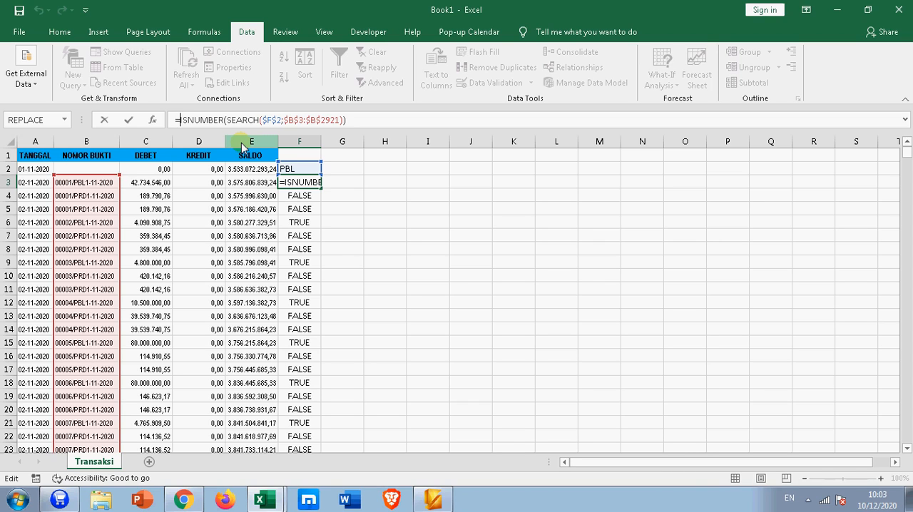
pyautogui.write('IF(')
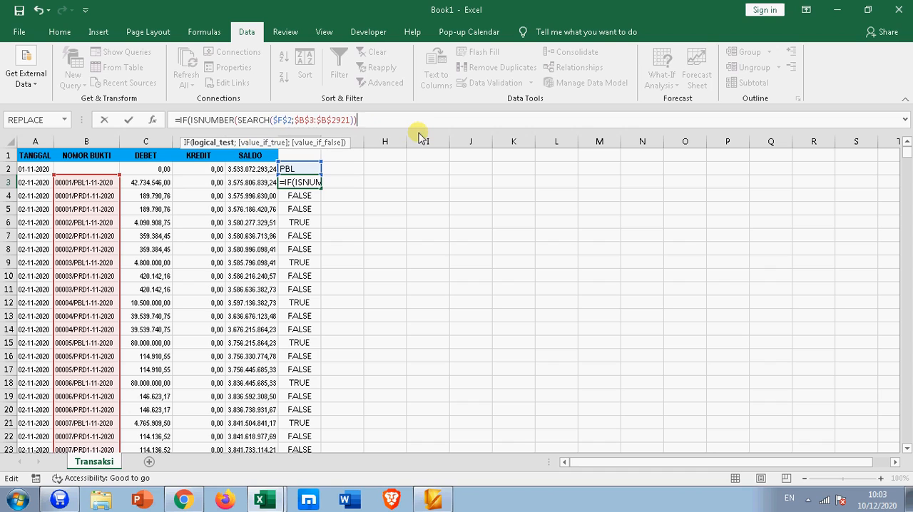
pyautogui.write('=')
pyautogui.write('TRUE')
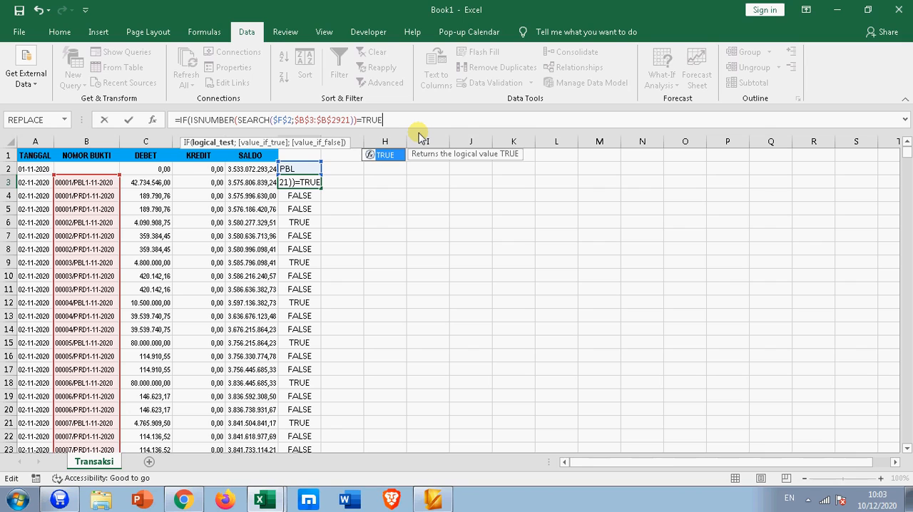
pyautogui.press('Tab')
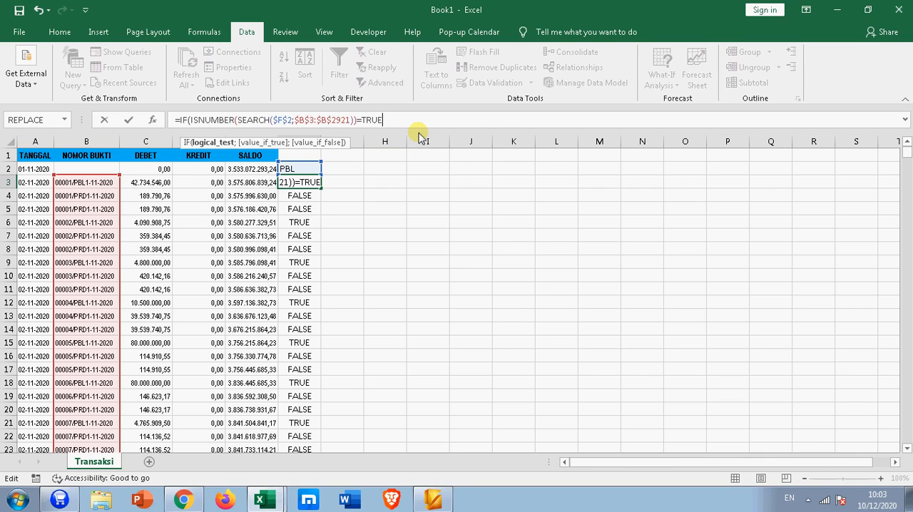
pyautogui.write(';1')
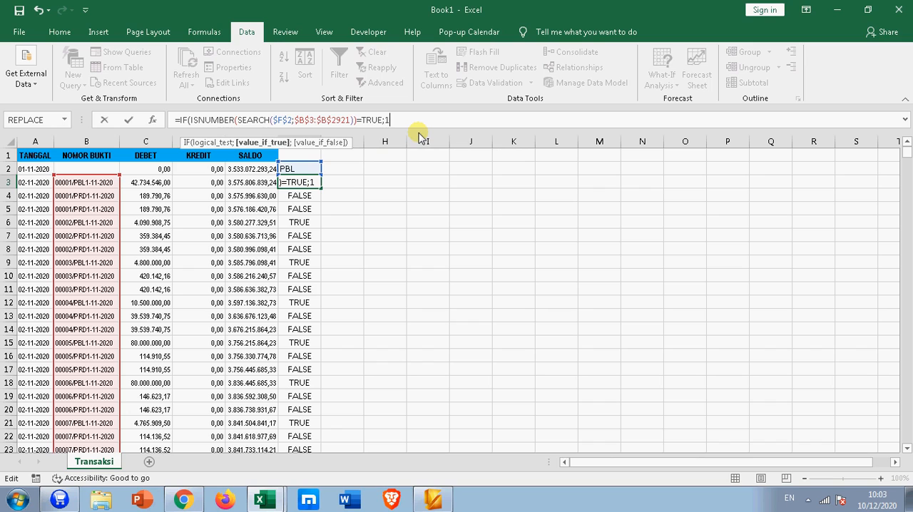
pyautogui.write(';')
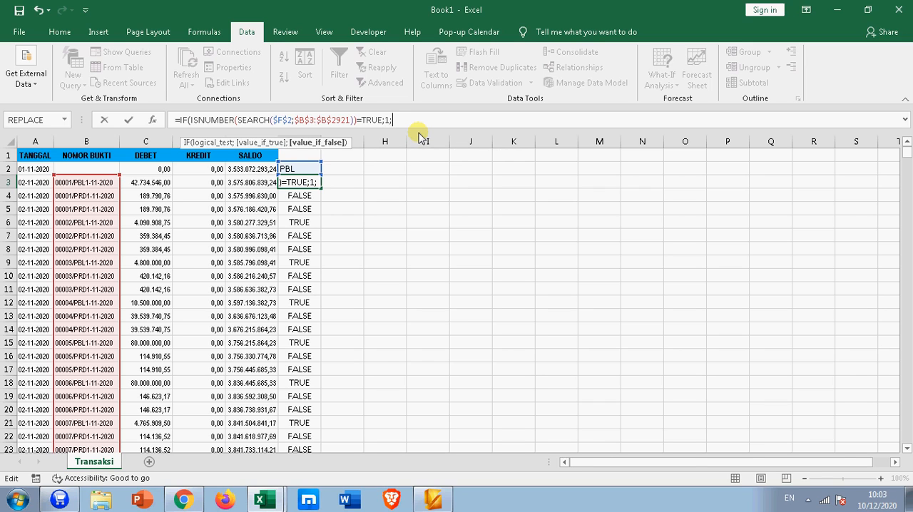
pyautogui.write('0)')
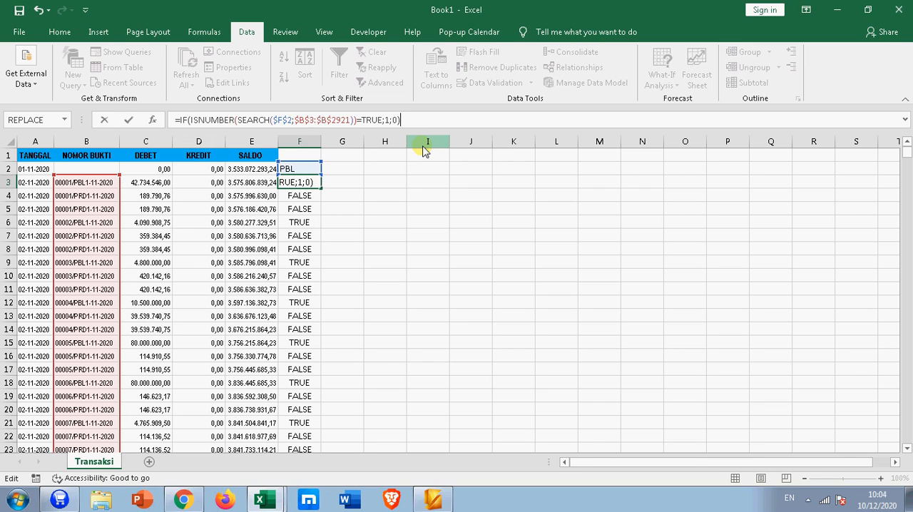
pyautogui.press('Return')
pyautogui.click(313, 183)
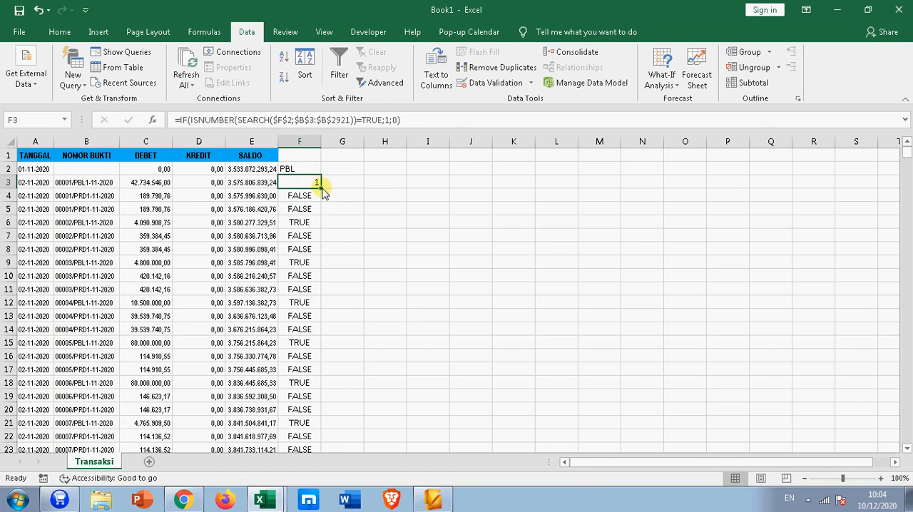
pyautogui.doubleClick(320, 189)
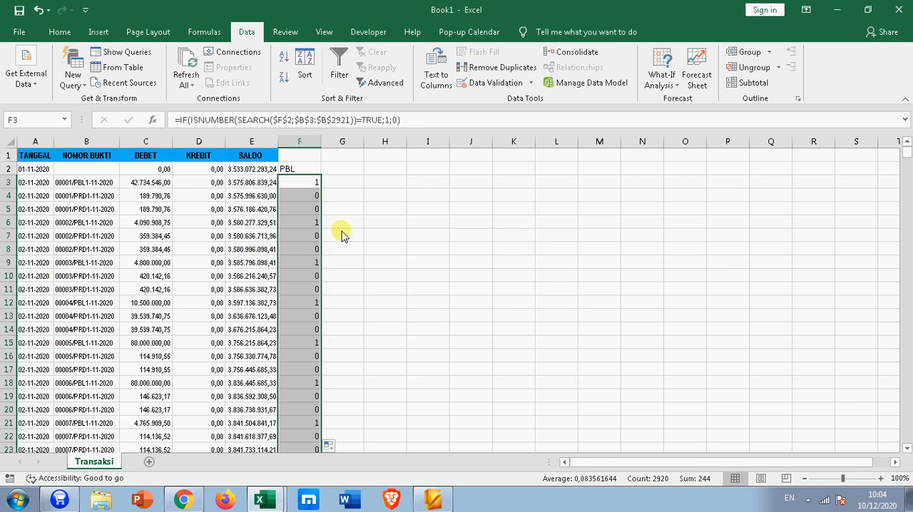
# Step: Start an IF formula in cell G3 with the condition F3=1
pyautogui.click(339, 186)
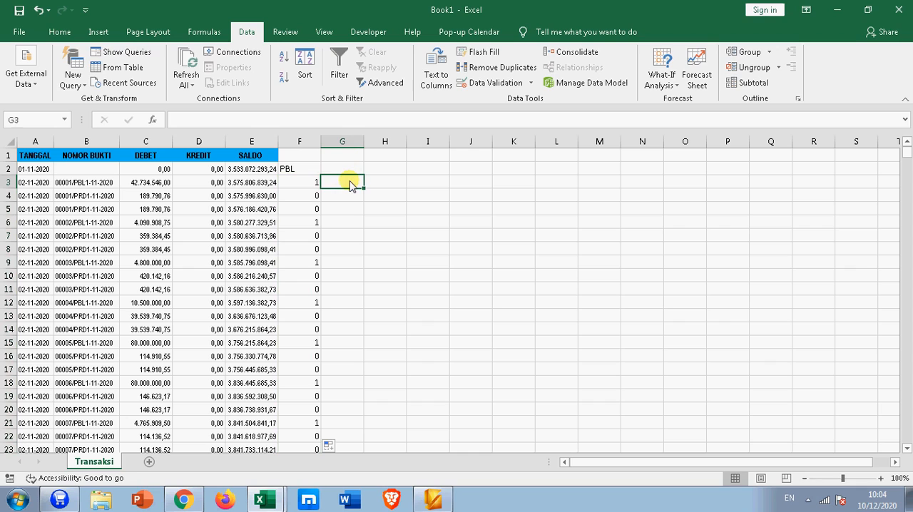
pyautogui.write('=')
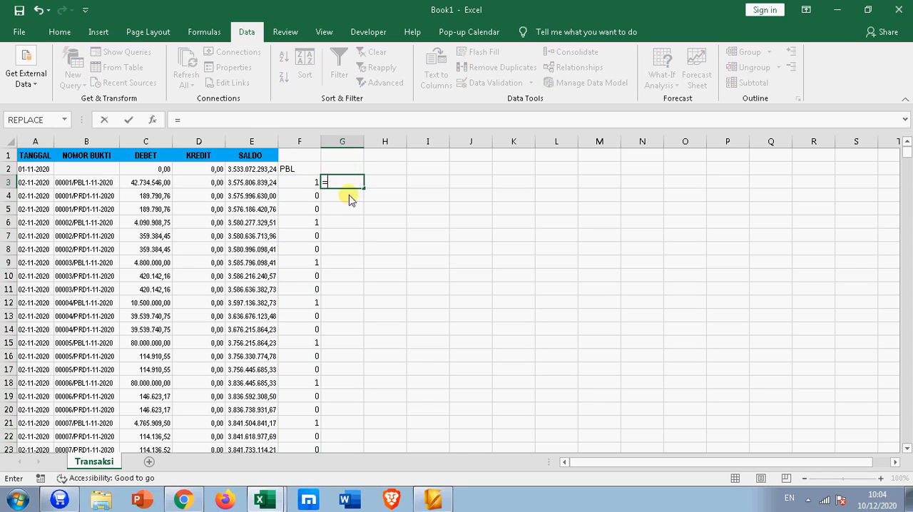
pyautogui.write('IF')
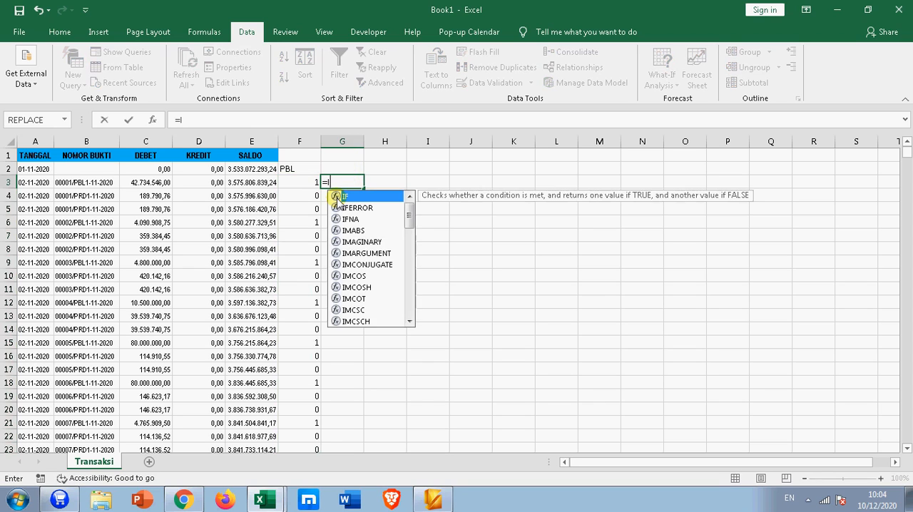
pyautogui.doubleClick(338, 198)
pyautogui.click(291, 184)
pyautogui.write('=1')
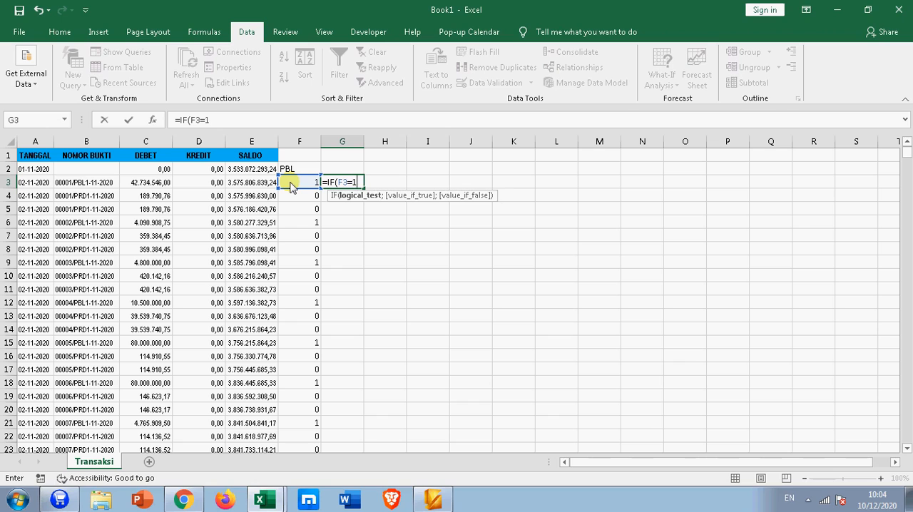
pyautogui.write(';COU')
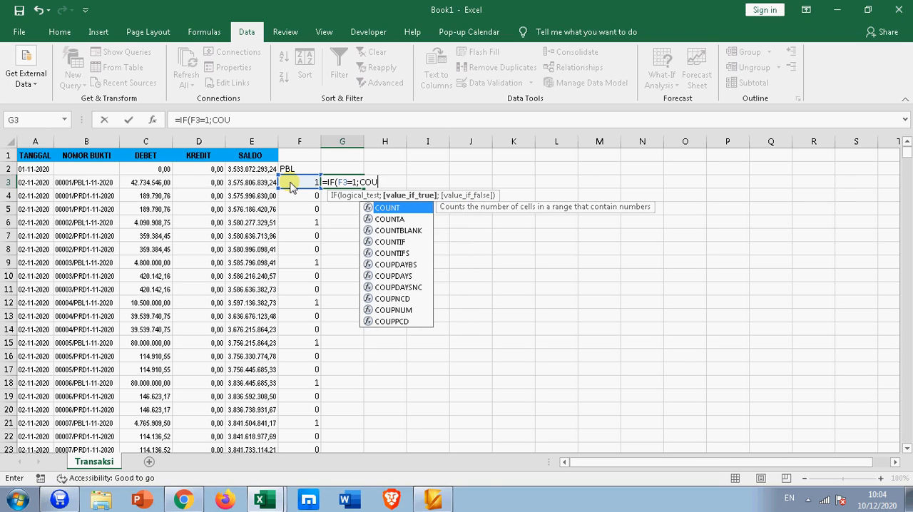
pyautogui.write('NTIF(')
# Step: Complete the G3 formula with COUNTIF(F3:F3;1) as the true value and an empty string "" as the false value
pyautogui.click(293, 183)
pyautogui.write(';')
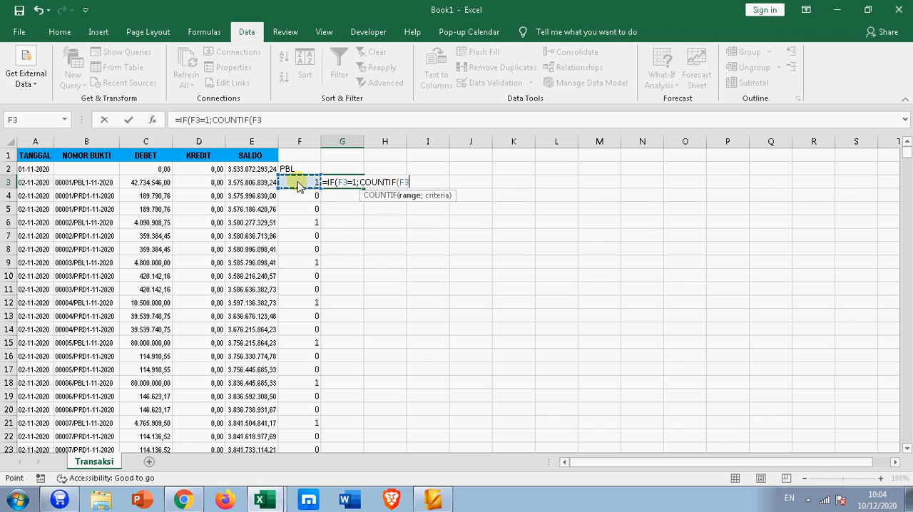
pyautogui.click(298, 182)
pyautogui.click(263, 120)
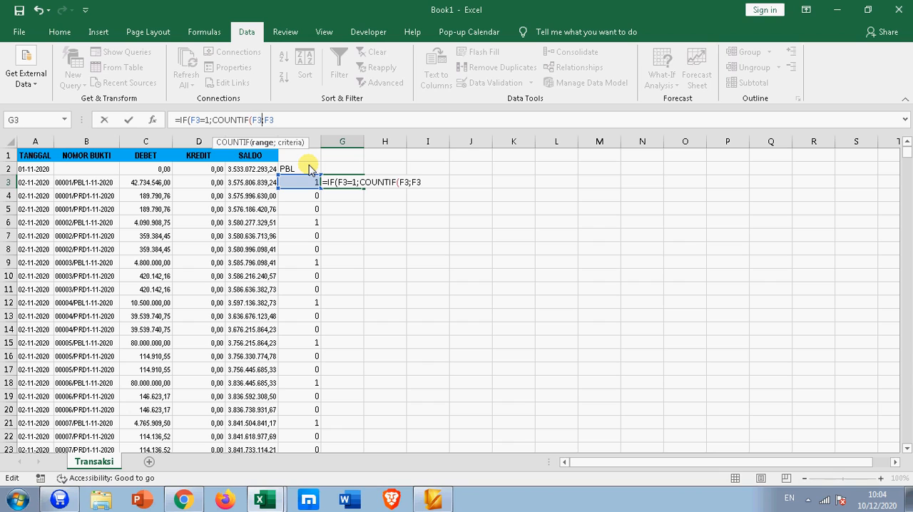
pyautogui.press('BackSpace')
pyautogui.write(':F3')
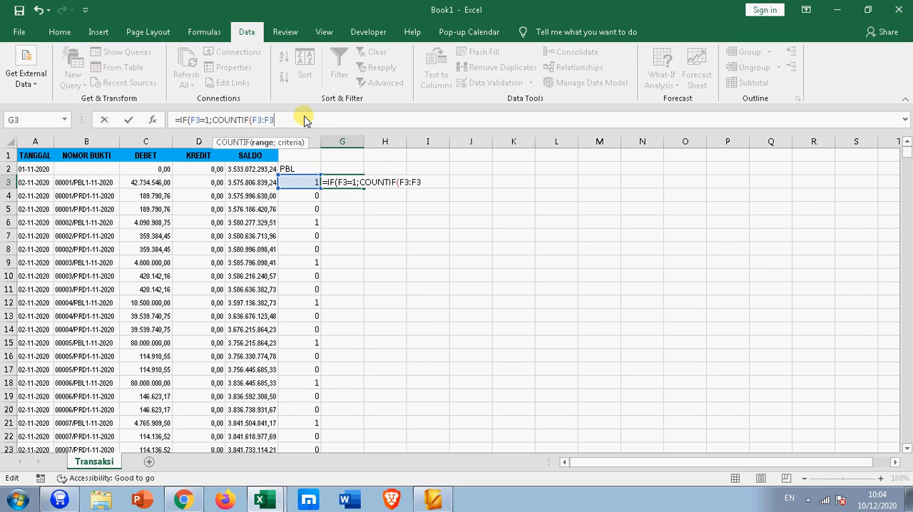
pyautogui.write(';1);"")')
# Step: Anchor the COUNTIF range in the G3 formula as $F$3:$F3 and enter the formula
pyautogui.click(260, 122)
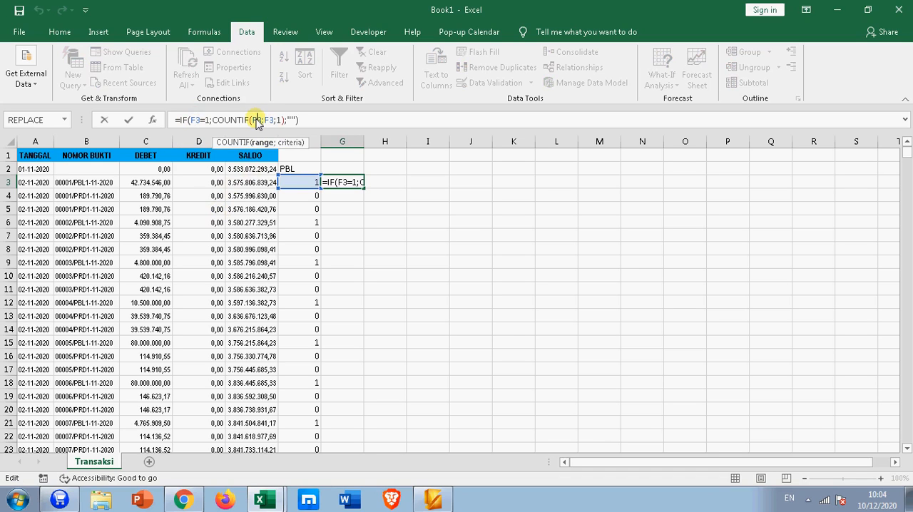
pyautogui.press('F4')
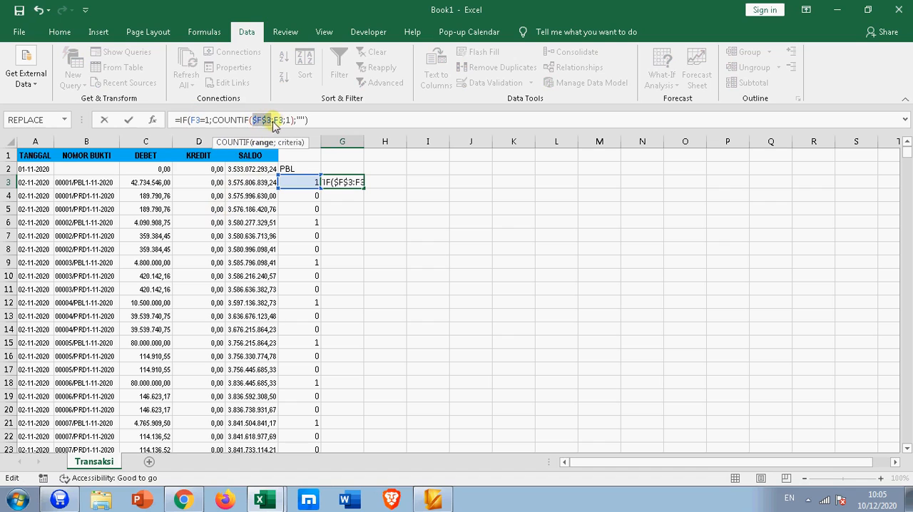
pyautogui.click(278, 119)
pyautogui.press('F4')
pyautogui.press('F4')
pyautogui.press('F4')
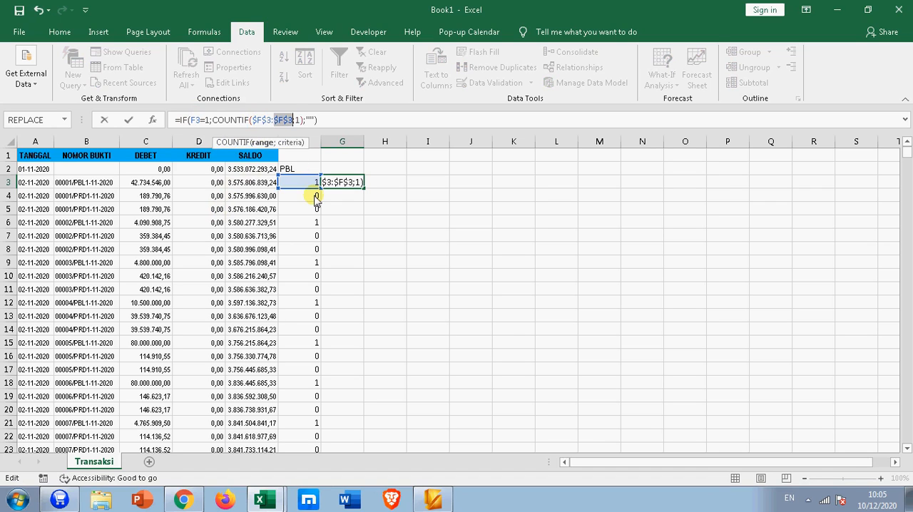
pyautogui.press('Return')
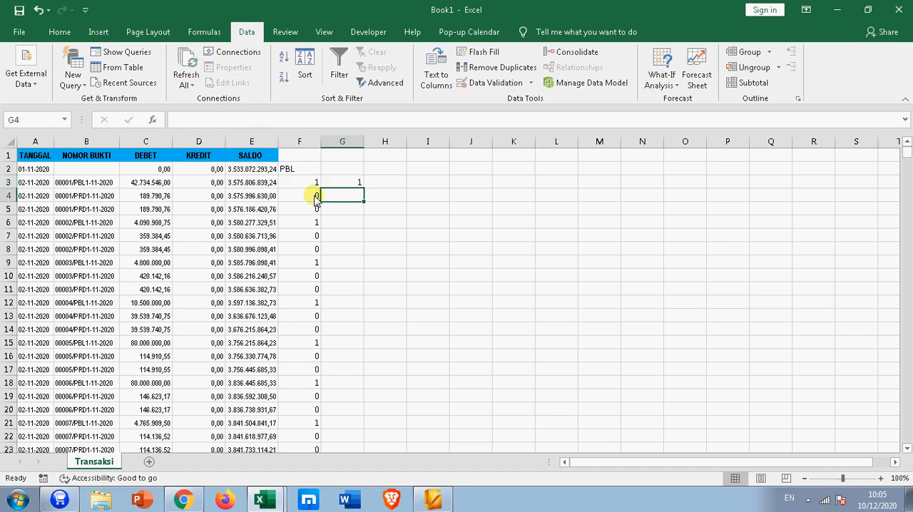
# Step: Fill the numbering formula from G3 down column G for all ledger rows
pyautogui.click(355, 184)
pyautogui.doubleClick(362, 188)
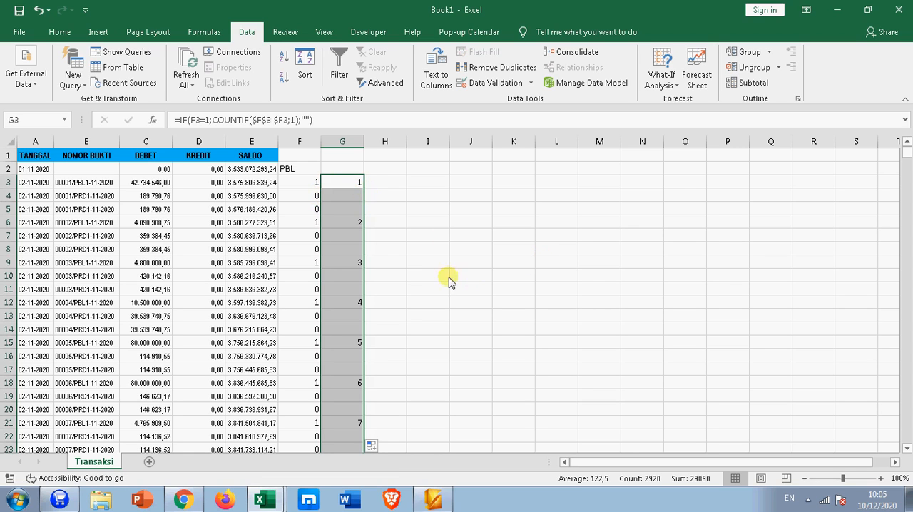
pyautogui.click(364, 187)
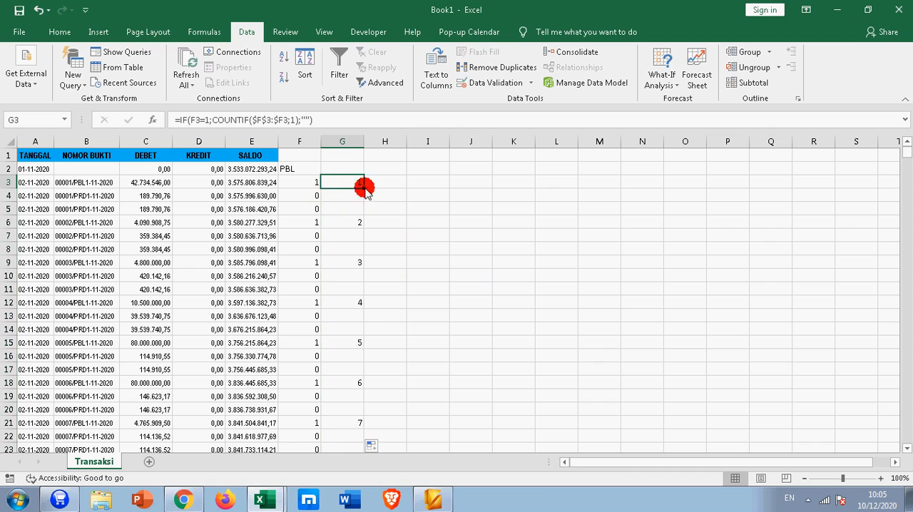
# Step: Compare the flags in column F with the running numbers in column G for rows 3 to 12
pyautogui.click(316, 183)
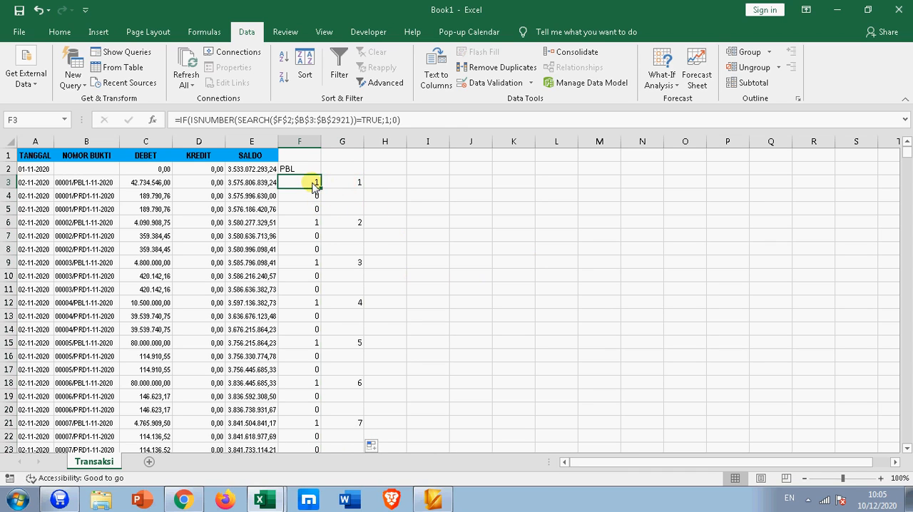
pyautogui.click(341, 183)
pyautogui.moveTo(309, 197); pyautogui.dragTo(342, 212)
pyautogui.click(304, 225)
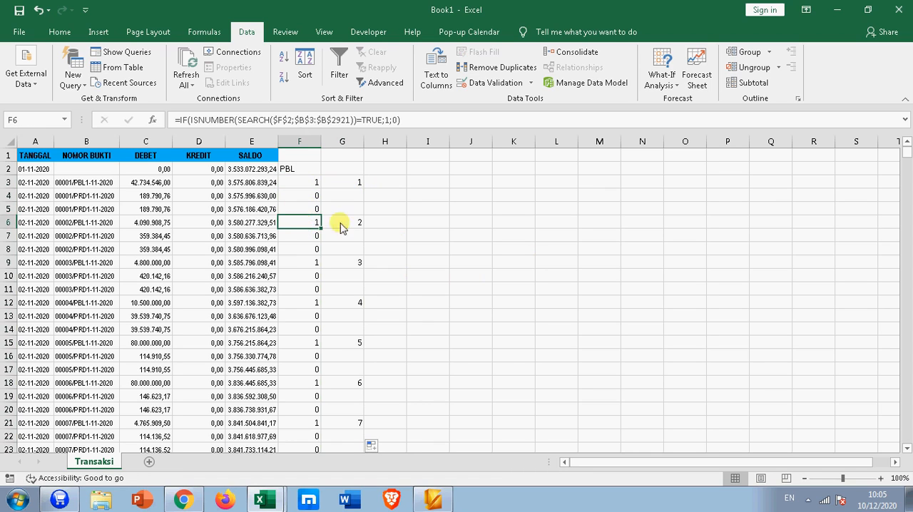
pyautogui.click(340, 225)
pyautogui.click(316, 262)
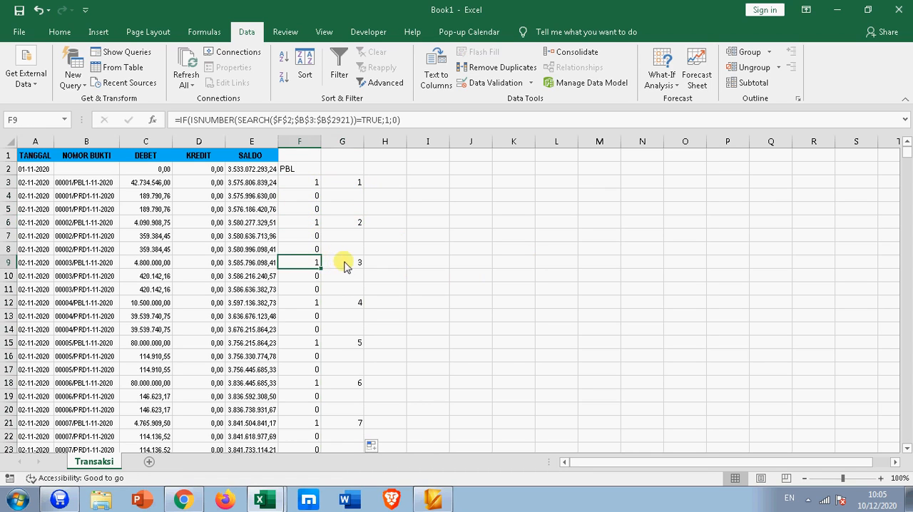
pyautogui.click(342, 262)
pyautogui.click(305, 300)
pyautogui.click(340, 303)
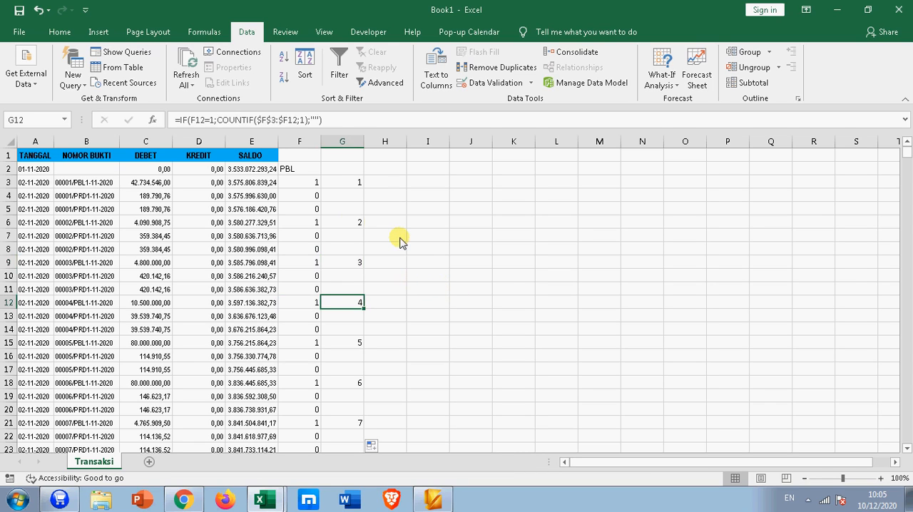
# Step: Widen column H slightly and autofit the widths of columns G and F to their contents
pyautogui.click(65, 182)
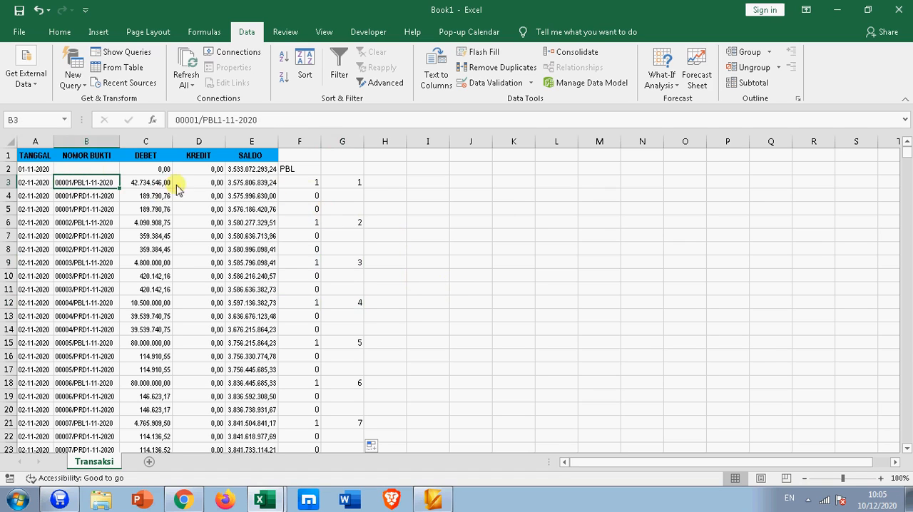
pyautogui.click(377, 182)
pyautogui.moveTo(406, 142); pyautogui.dragTo(417, 141)
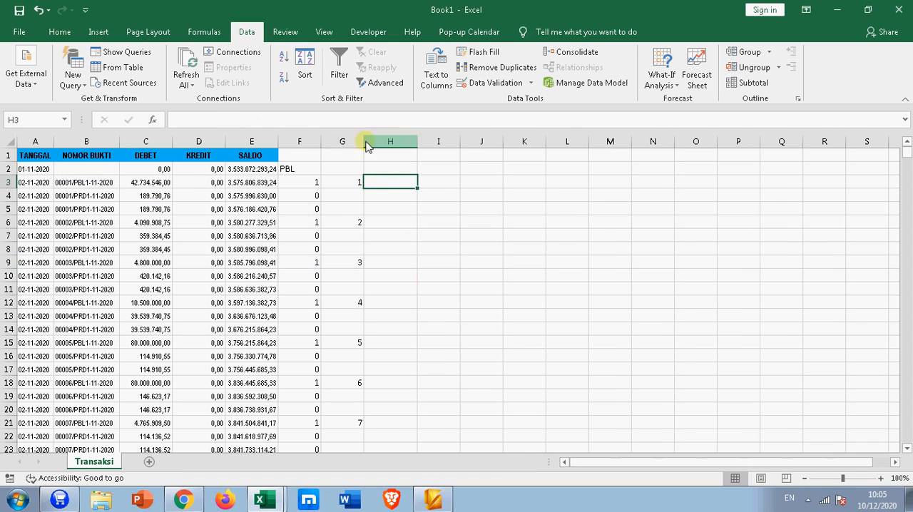
pyautogui.doubleClick(365, 141)
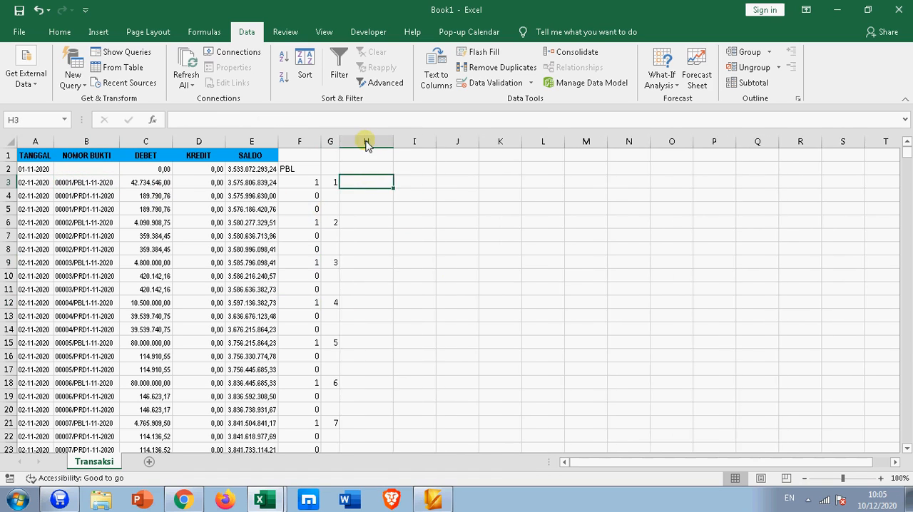
pyautogui.doubleClick(321, 141)
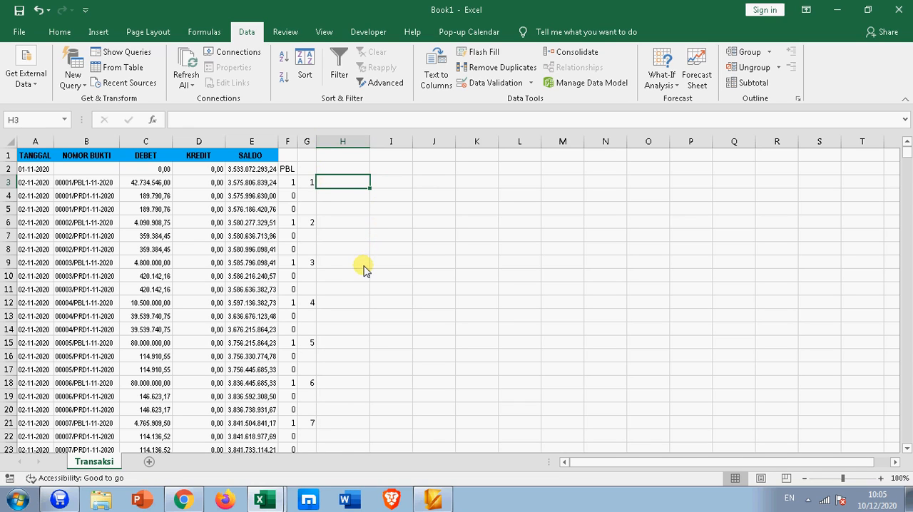
# Step: Start an INDEX formula in cell H3 with the voucher numbers B3:B2921 as its array
pyautogui.write('=')
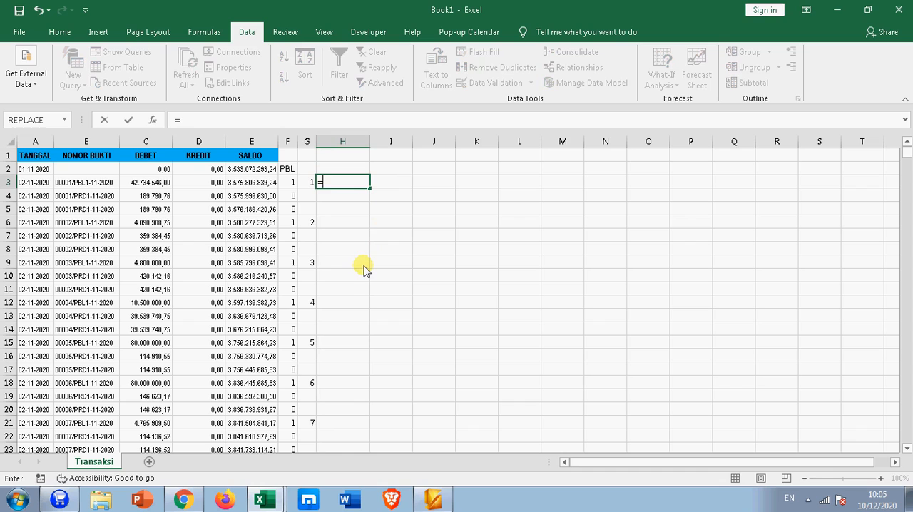
pyautogui.write('INDEX(')
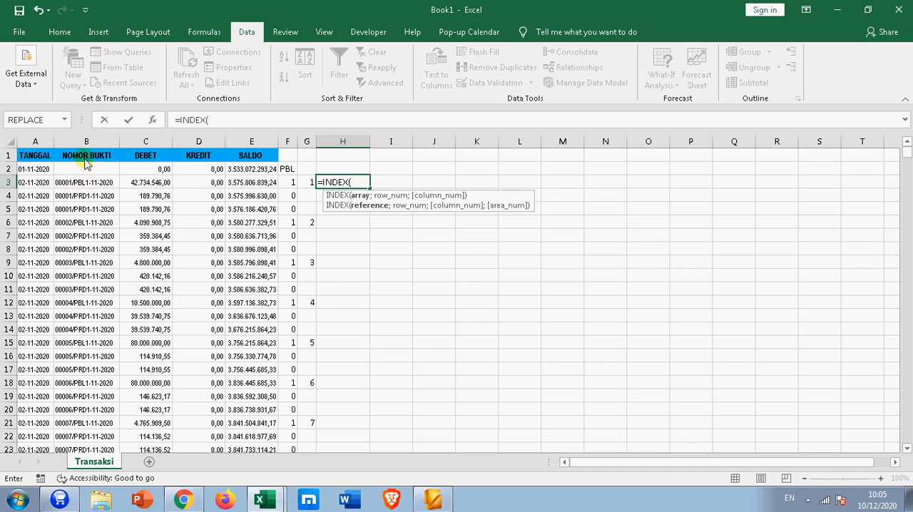
pyautogui.moveTo(86, 183); pyautogui.dragTo(82, 249)
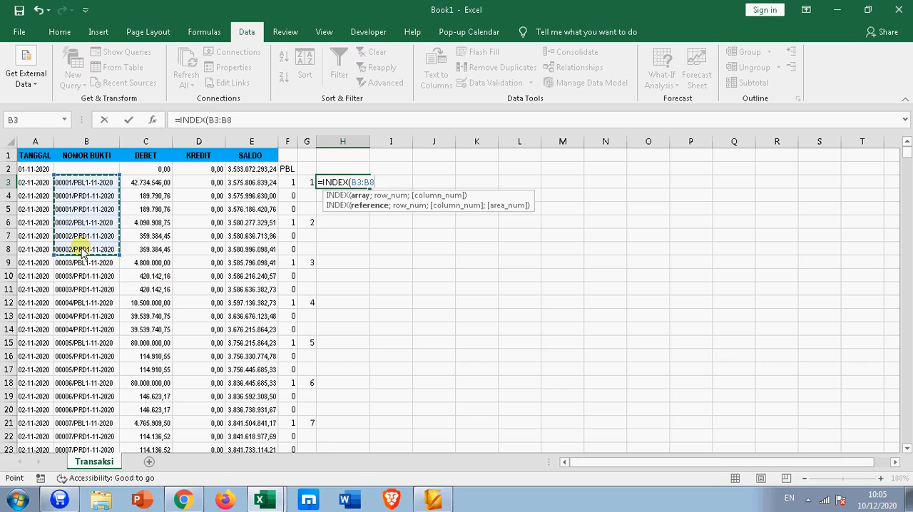
pyautogui.hotkey('ctrl', 'shift', 'Down')
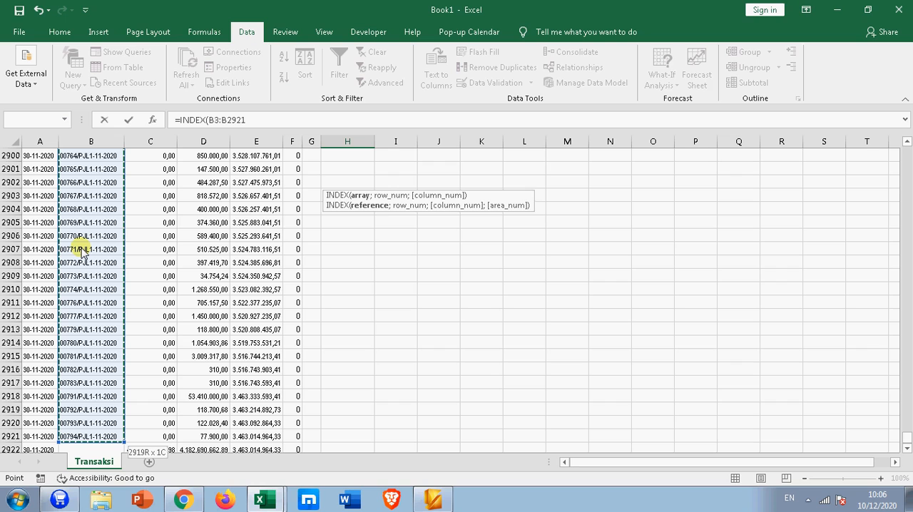
# Step: Add a MATCH function as the INDEX row number, with the ROWS function as its lookup value
pyautogui.write(';MA')
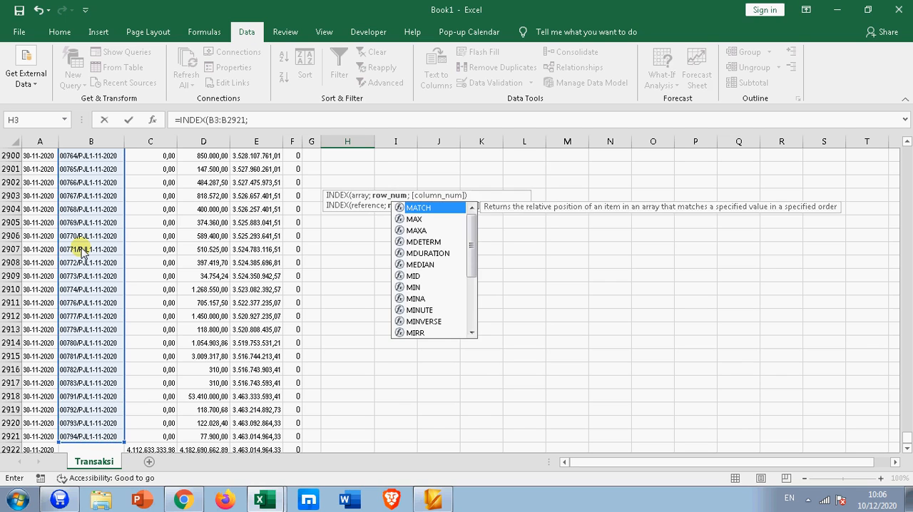
pyautogui.press('Tab')
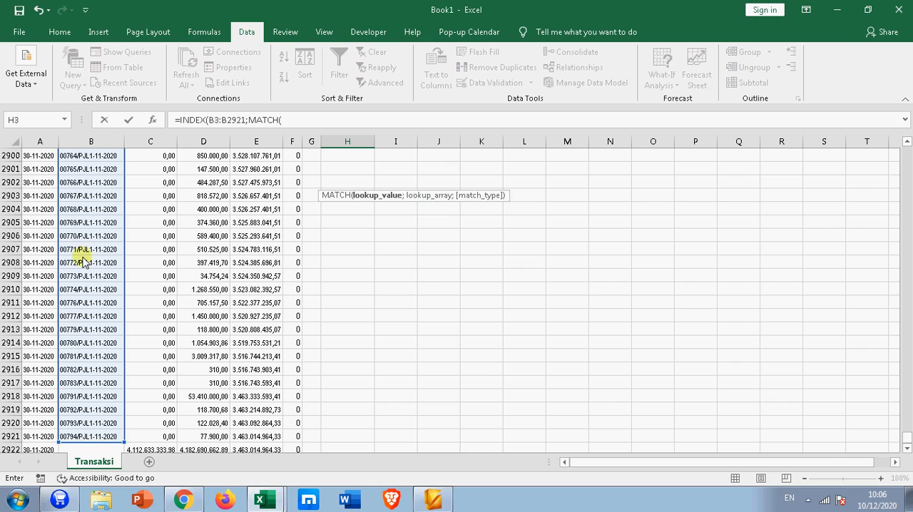
pyautogui.write('RO')
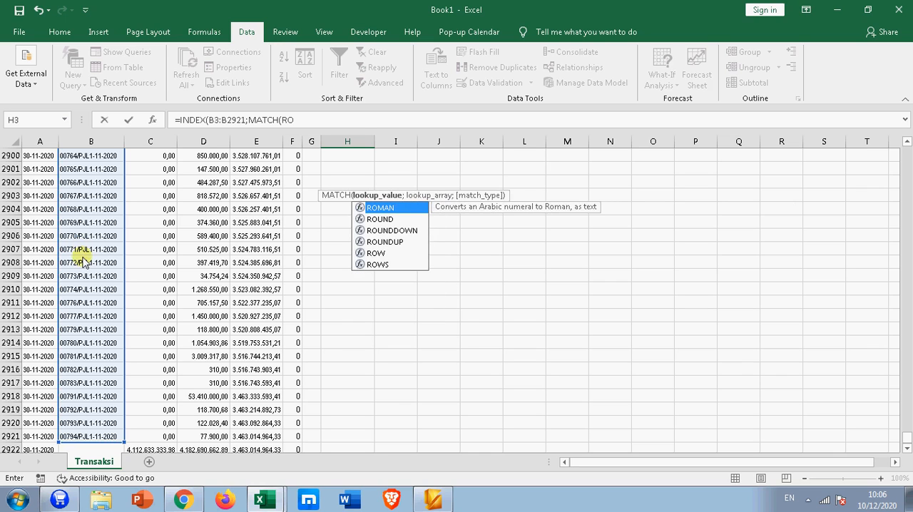
pyautogui.press('Down')
pyautogui.press('Down')
pyautogui.press('Down')
pyautogui.press('Down')
pyautogui.press('Down')
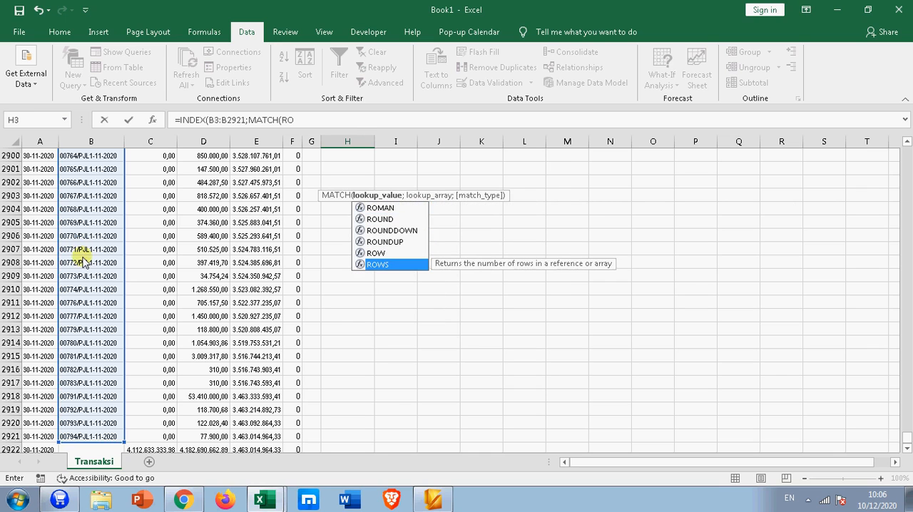
pyautogui.press('Tab')
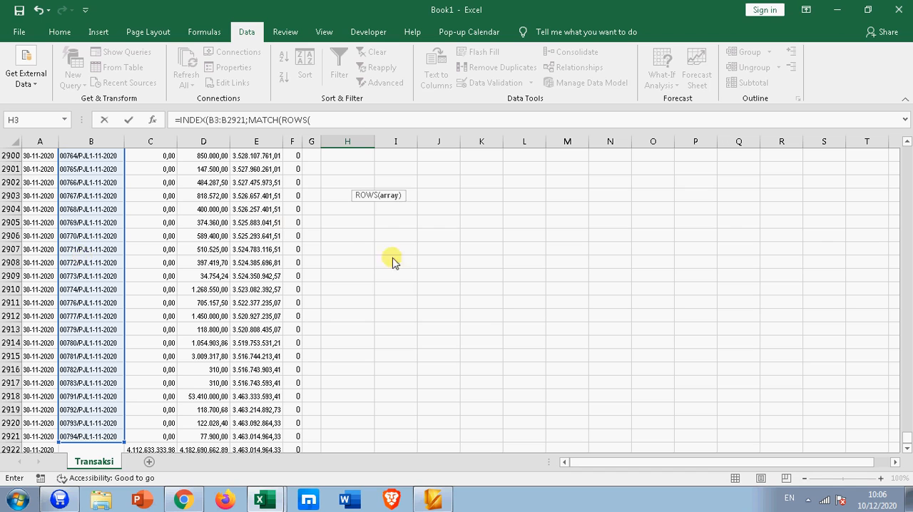
# Step: Set the ROWS array to G3:G3, close its parenthesis, and try to enter the H3 formula
pyautogui.moveTo(904, 434); pyautogui.dragTo(904, 140)
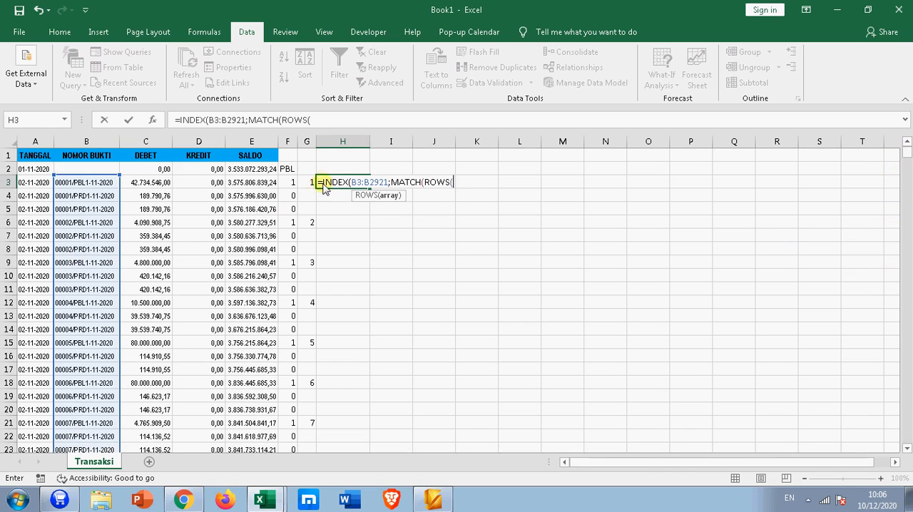
pyautogui.click(306, 183)
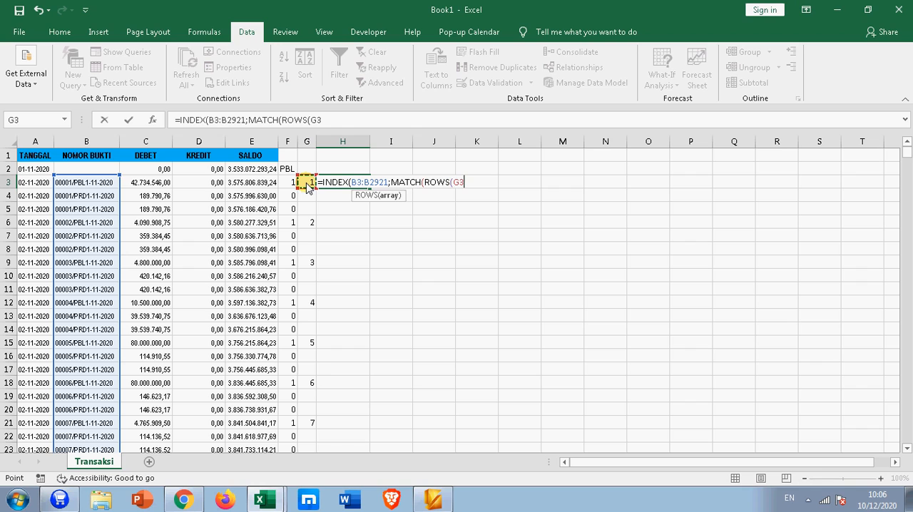
pyautogui.press('F8')
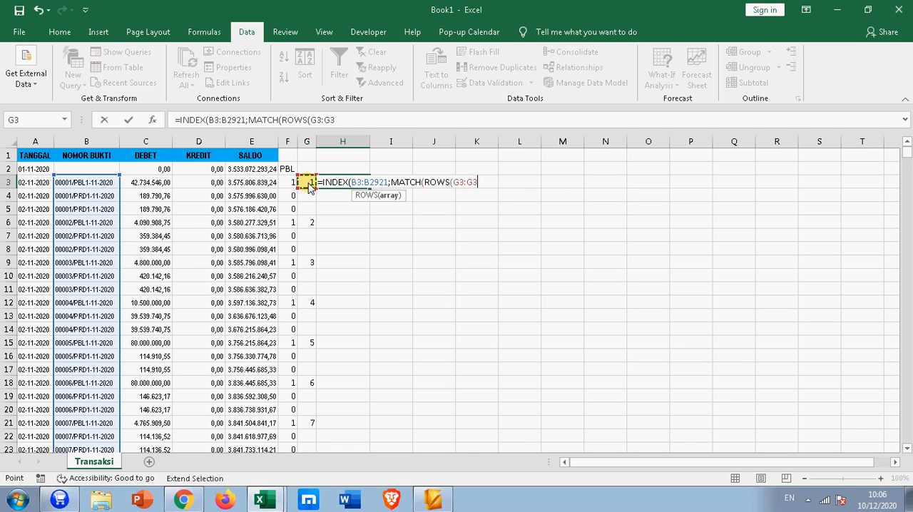
pyautogui.write(')')
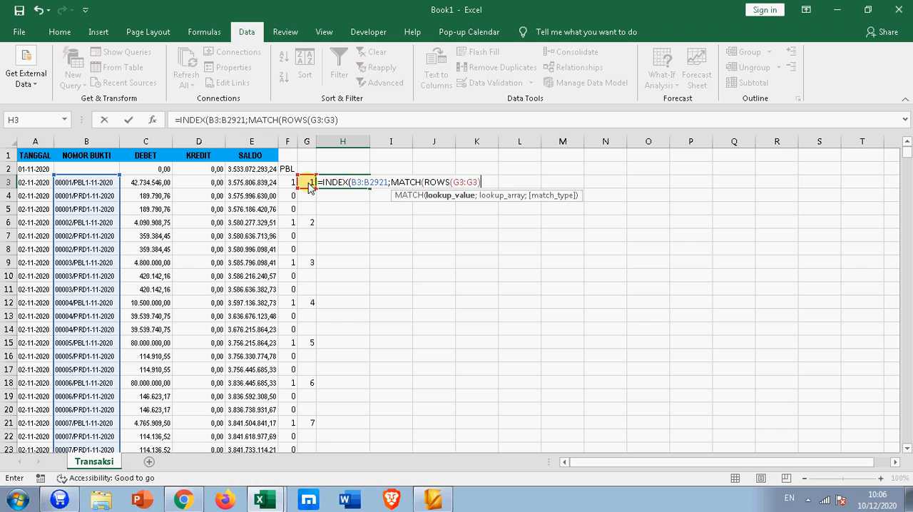
pyautogui.press('Return')
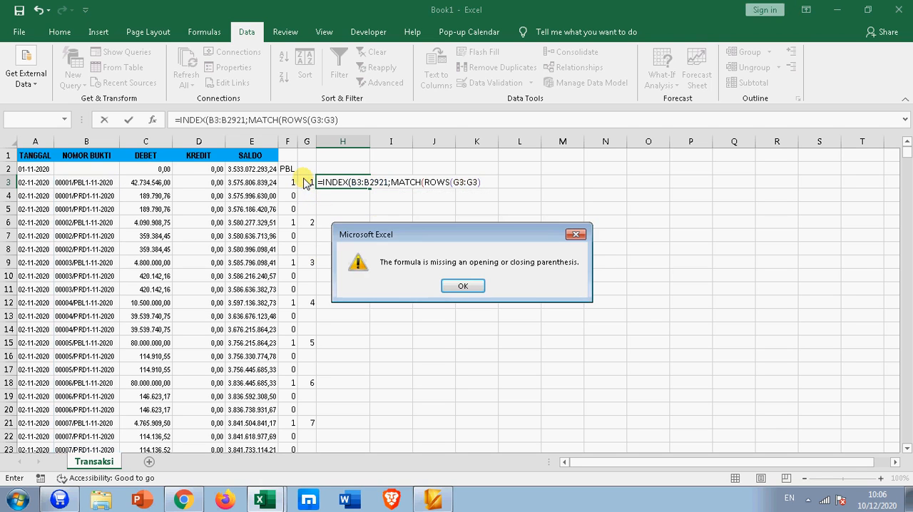
pyautogui.click(462, 285)
# Step: Add G3:G2921 as the MATCH lookup array in the H3 formula
pyautogui.click(483, 183)
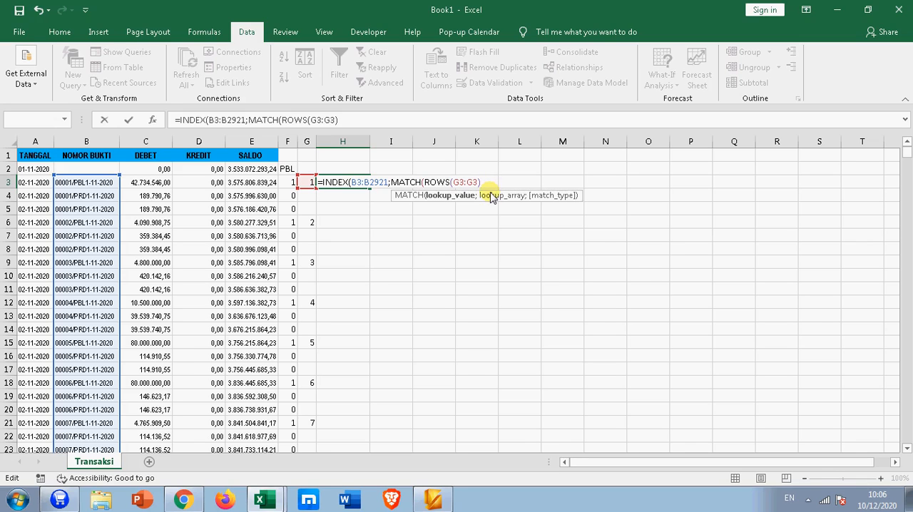
pyautogui.click(307, 183)
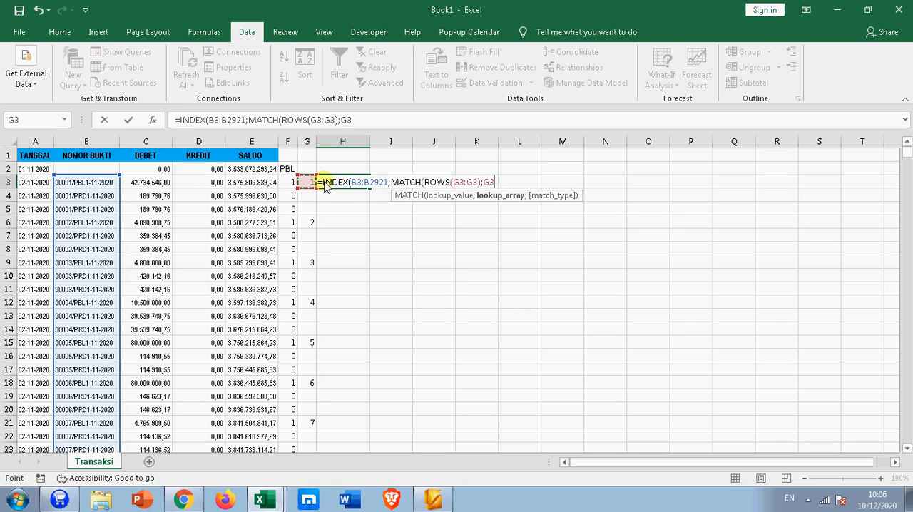
pyautogui.press('F8')
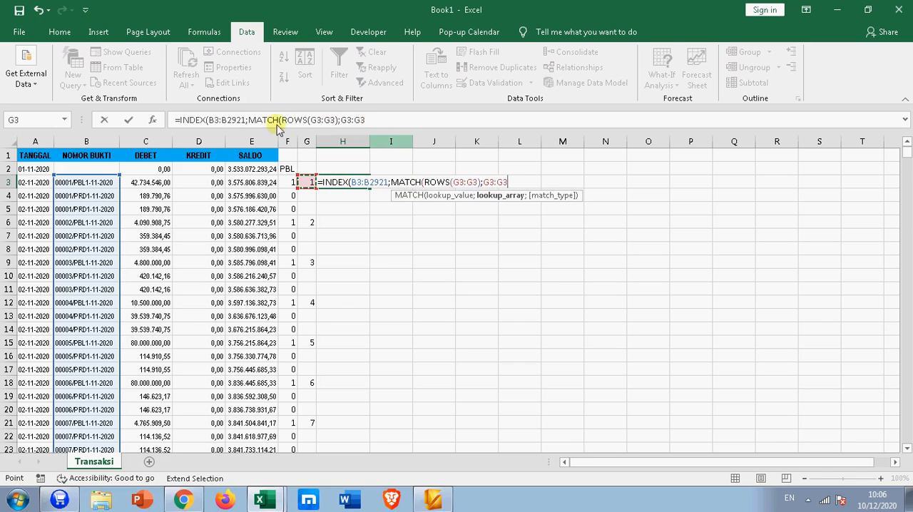
pyautogui.click(365, 119)
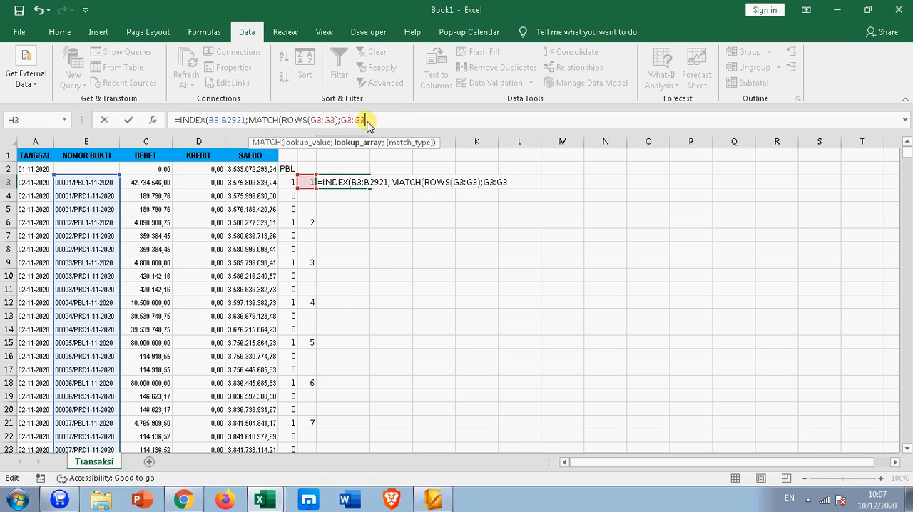
pyautogui.press('BackSpace')
pyautogui.write('2921')
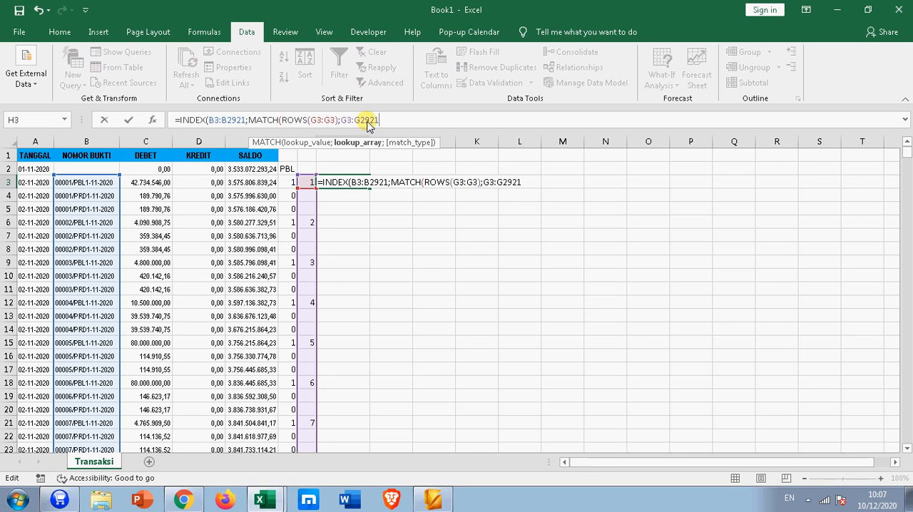
pyautogui.write(';')
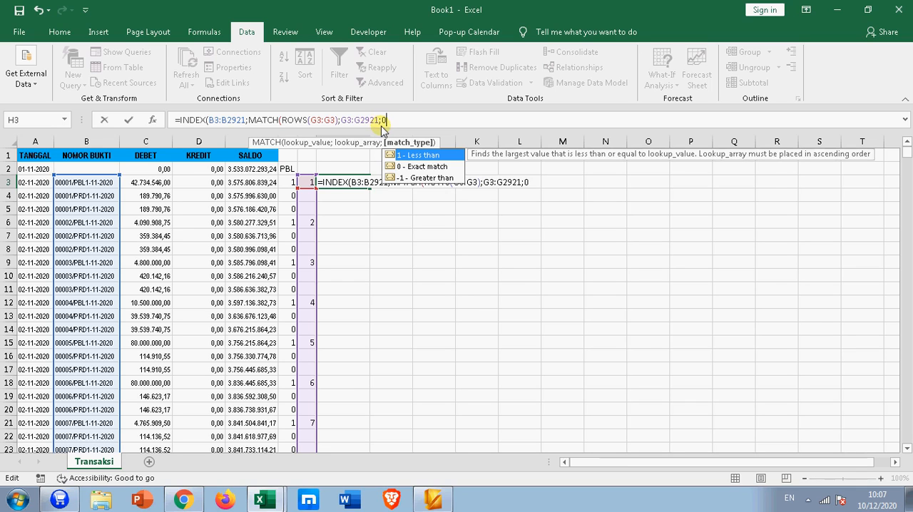
pyautogui.write('0))')
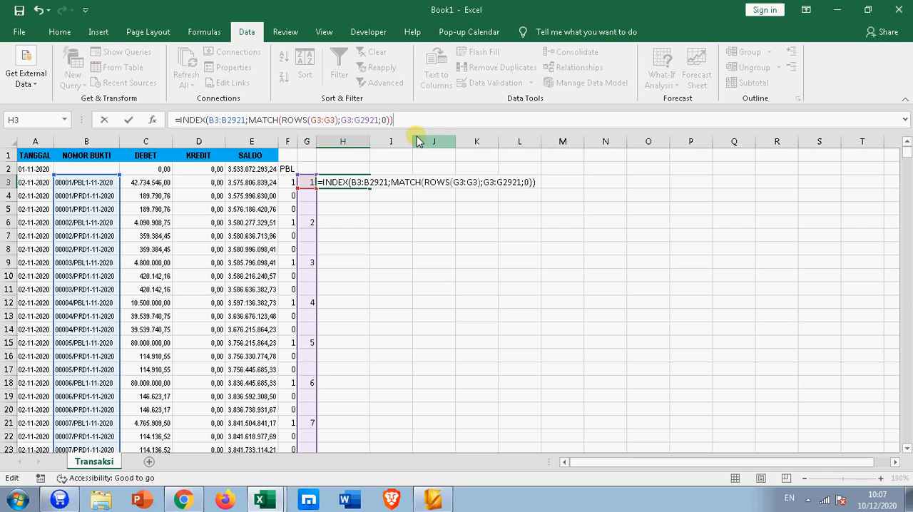
# Step: Set the MATCH type to 0, close and enter the H3 formula, and autofit column H's width
pyautogui.press('Return')
pyautogui.click(346, 184)
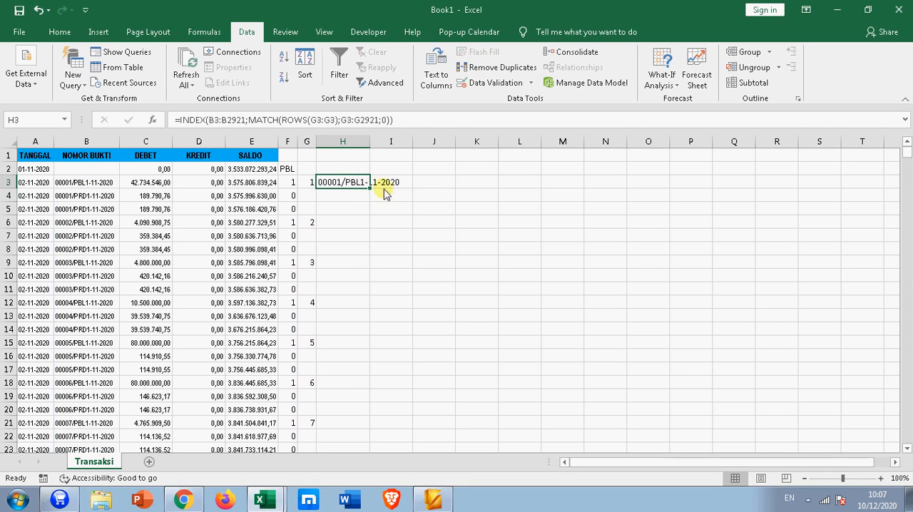
pyautogui.doubleClick(369, 142)
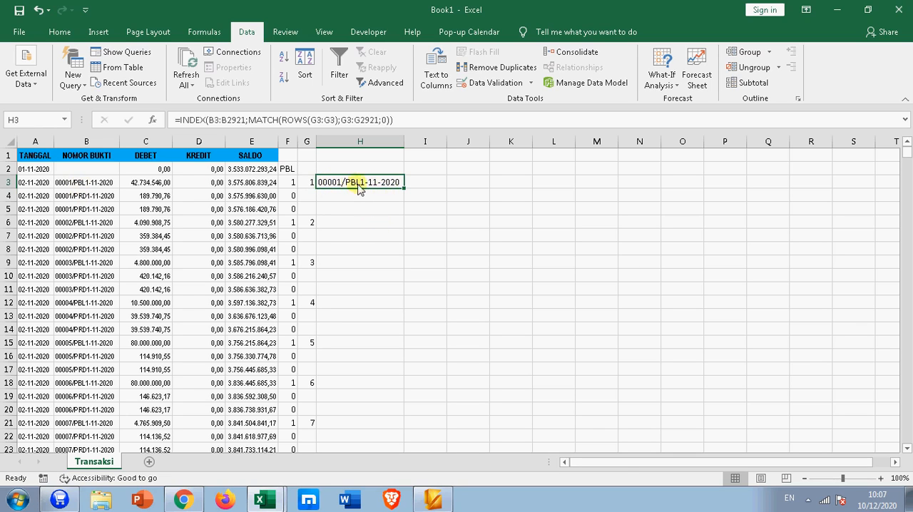
# Step: Make the INDEX array in the H3 formula fully absolute as $B$3:$B$2921
pyautogui.click(222, 120)
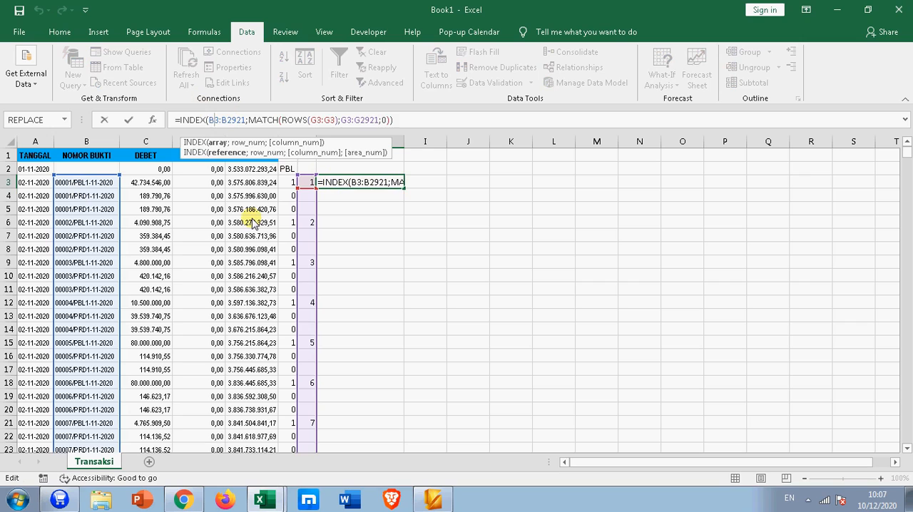
pyautogui.press('F4')
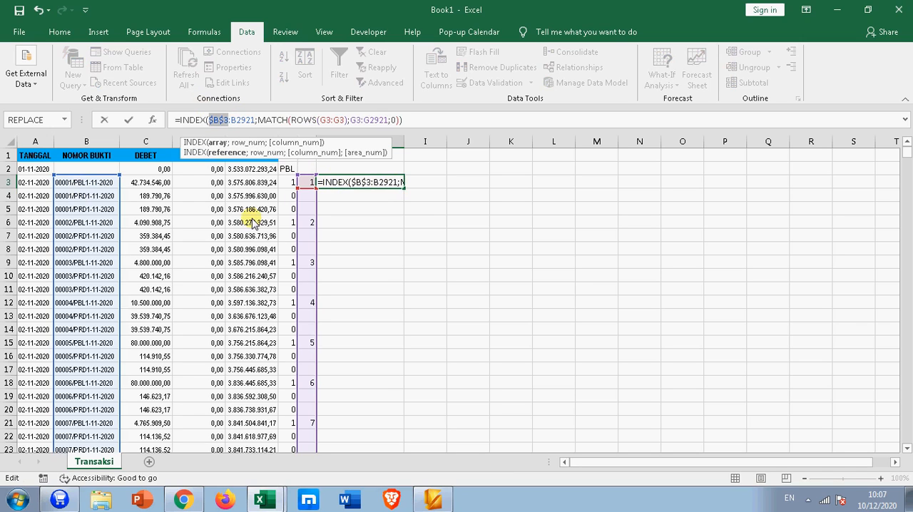
pyautogui.click(242, 120)
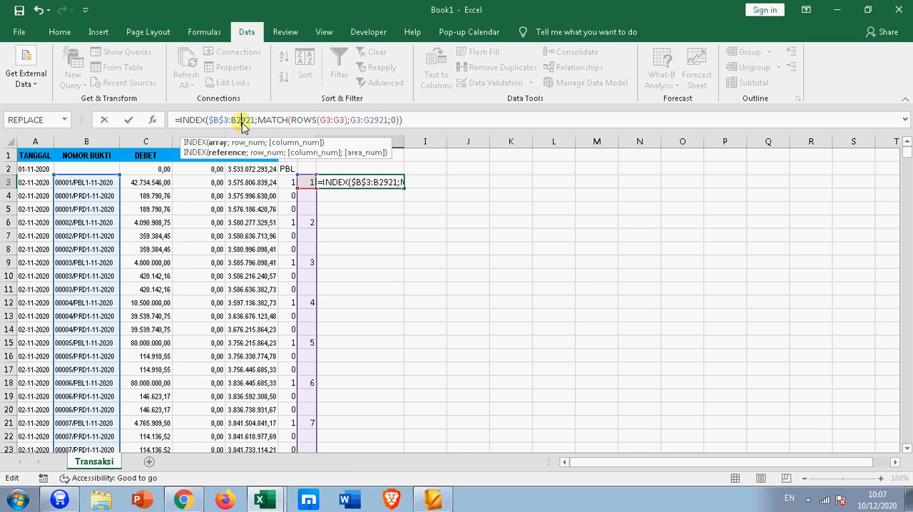
pyautogui.press('F4')
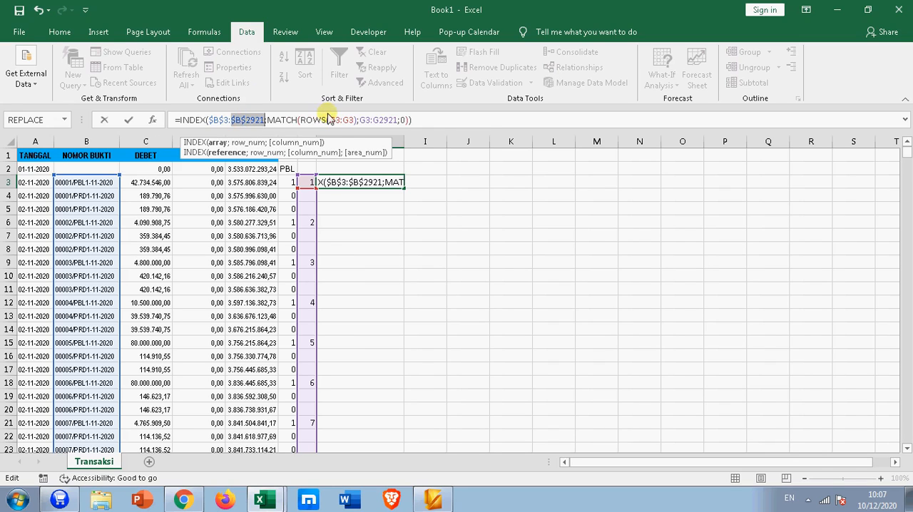
# Step: Anchor the ROWS range in the H3 formula as $G$3:$G3, leaving the end row relative
pyautogui.click(333, 120)
pyautogui.doubleClick(338, 120)
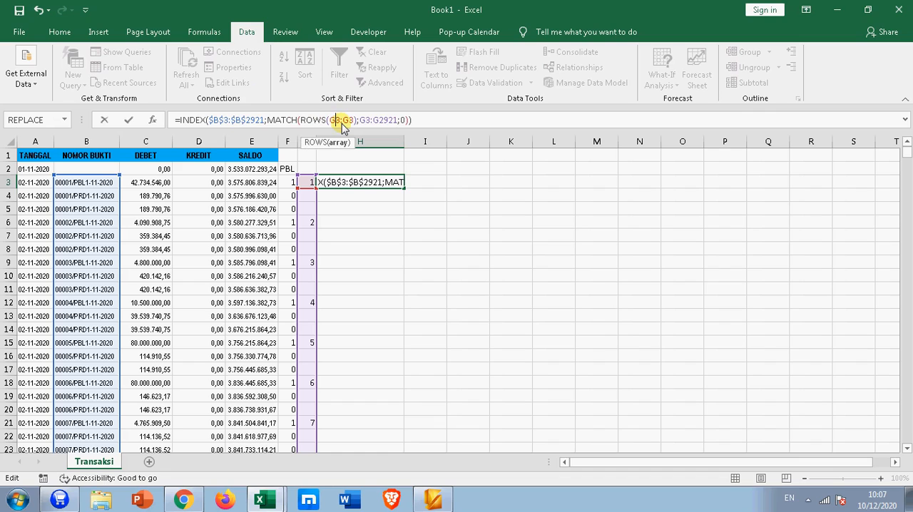
pyautogui.press('F4')
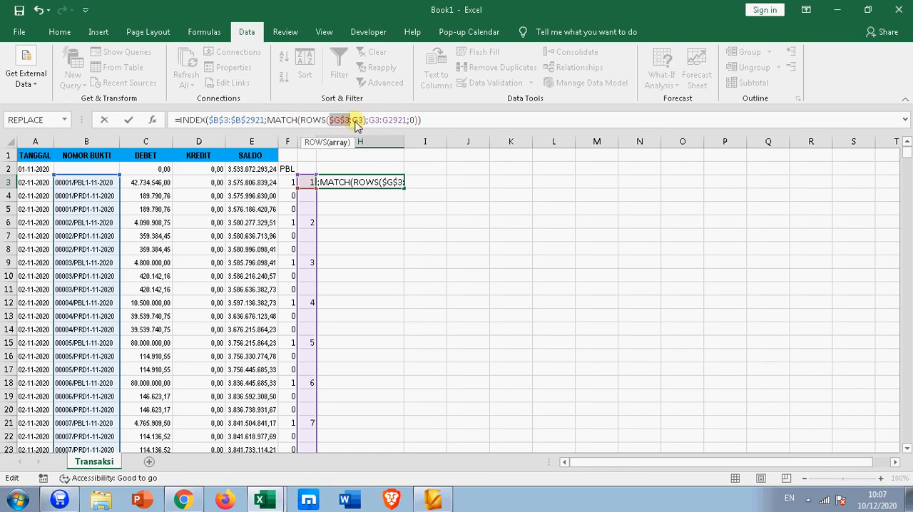
pyautogui.click(359, 120)
pyautogui.press('F4')
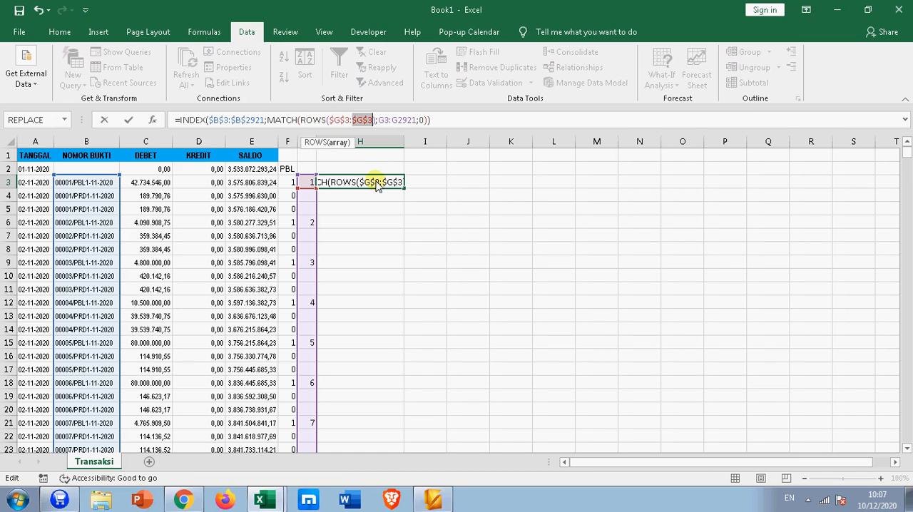
pyautogui.press('F4')
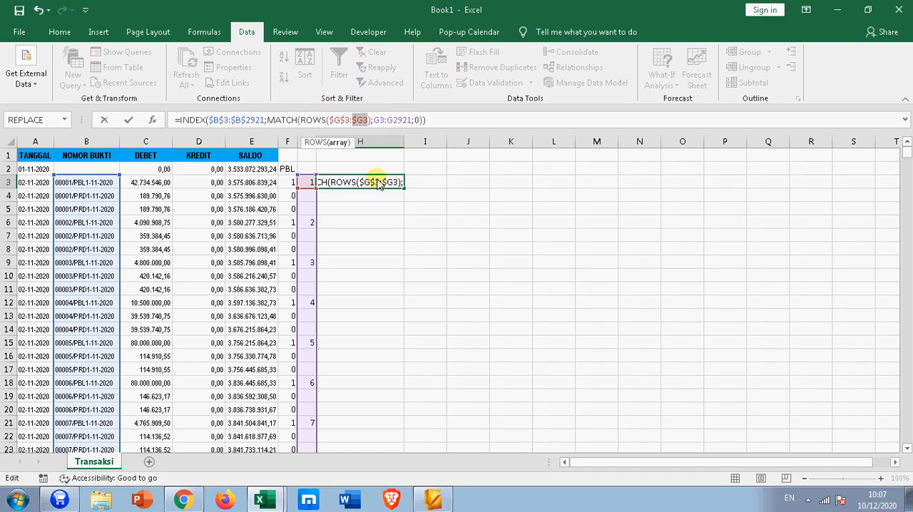
# Step: Make the MATCH lookup array absolute as $G$3:$G$2921 and enter the H3 formula
pyautogui.click(383, 120)
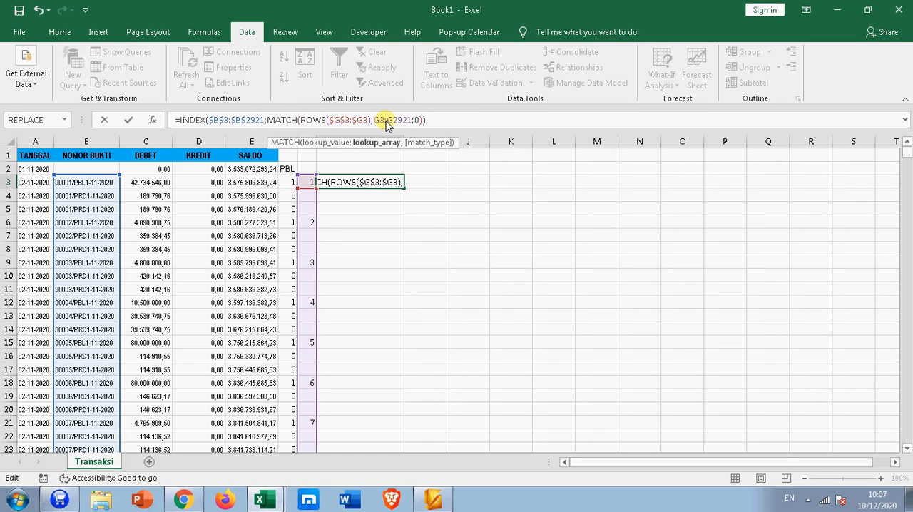
pyautogui.press('F4')
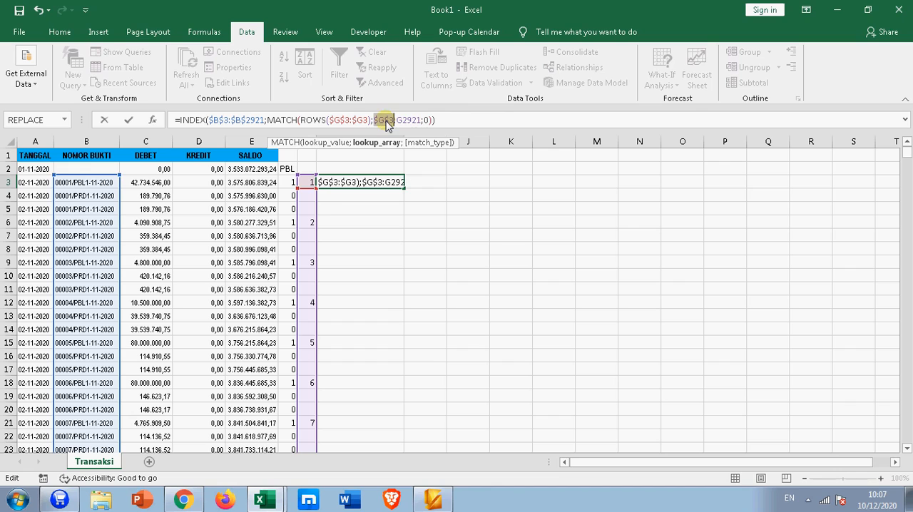
pyautogui.click(408, 121)
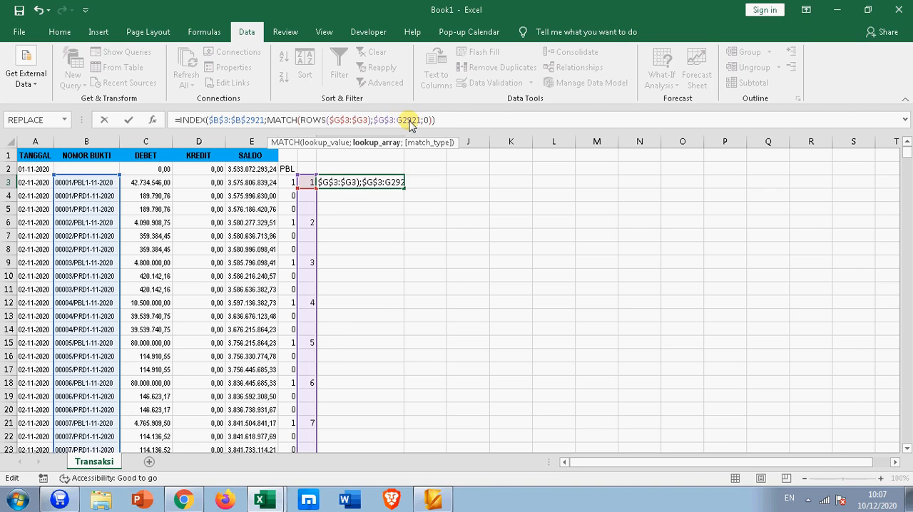
pyautogui.press('F4')
pyautogui.press('Return')
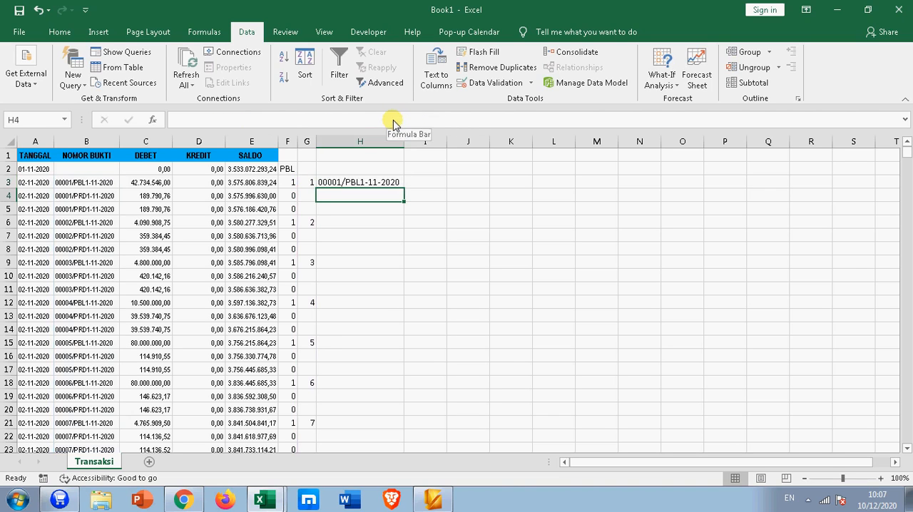
# Step: Fill the H3 formula down column H alongside the ledger data and check the extracted voucher numbers
pyautogui.click(381, 184)
pyautogui.doubleClick(401, 189)
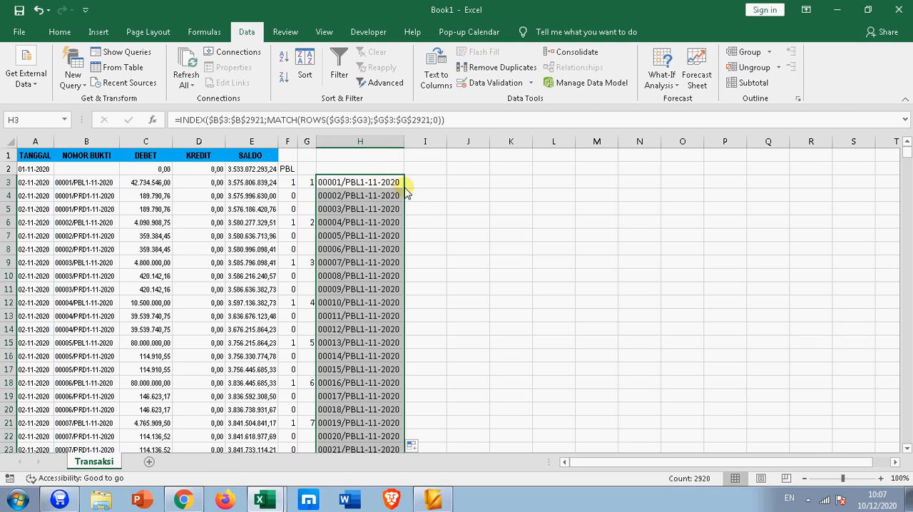
pyautogui.scroll(-4, 405, 302)
pyautogui.scroll(-20, 404, 302)
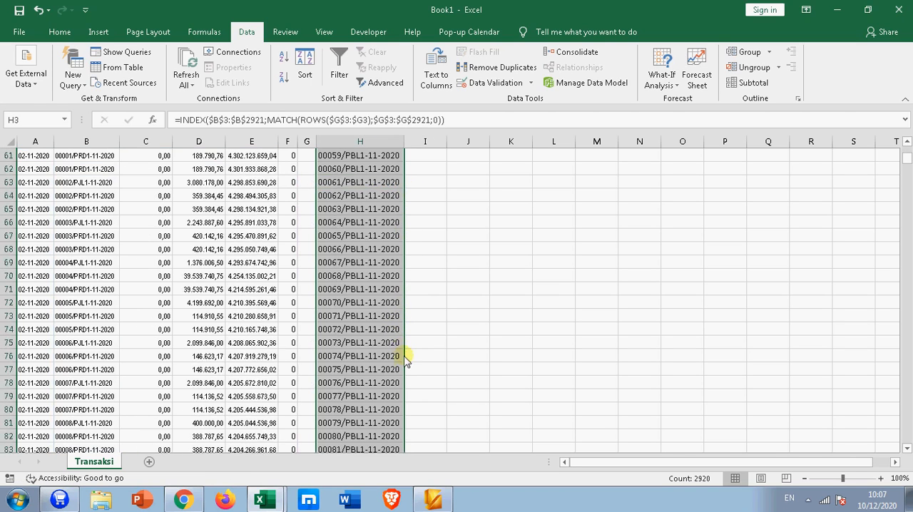
pyautogui.scroll(-20, 405, 373)
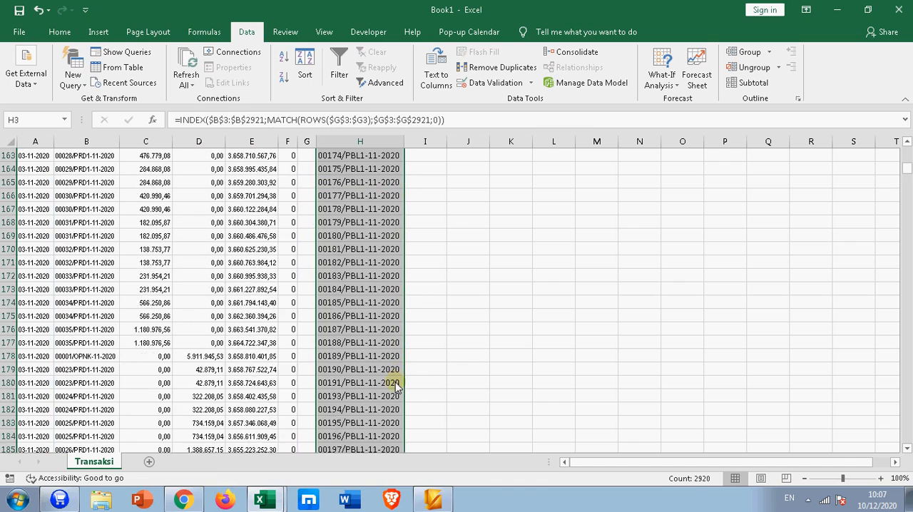
pyautogui.scroll(-8, 392, 386)
pyautogui.scroll(3, 392, 387)
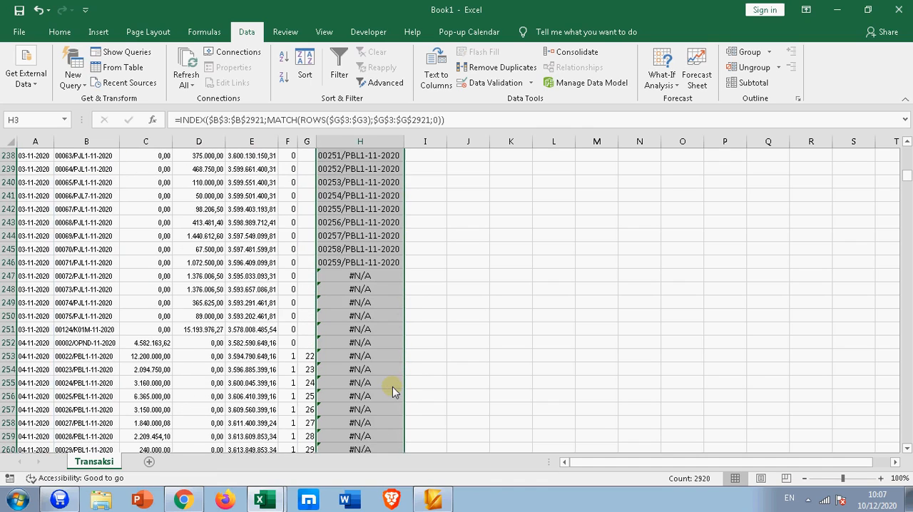
# Step: Wrap the INDEX formula in cell H247, the first #N/A cell, in an IFERROR function
pyautogui.click(335, 279)
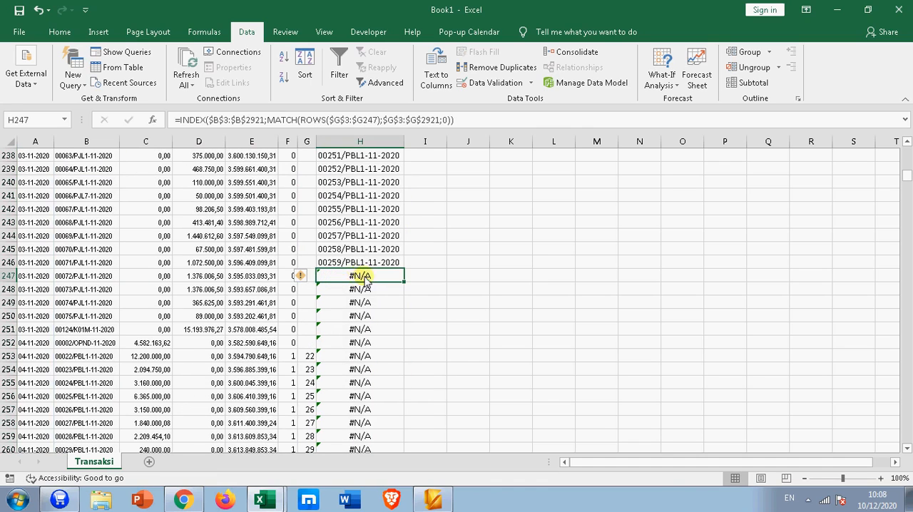
pyautogui.moveTo(906, 176); pyautogui.dragTo(905, 168)
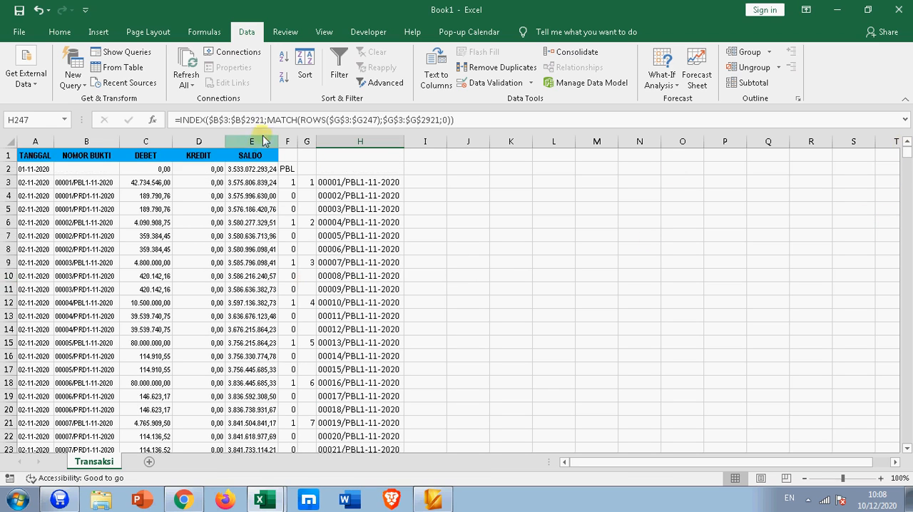
pyautogui.click(182, 121)
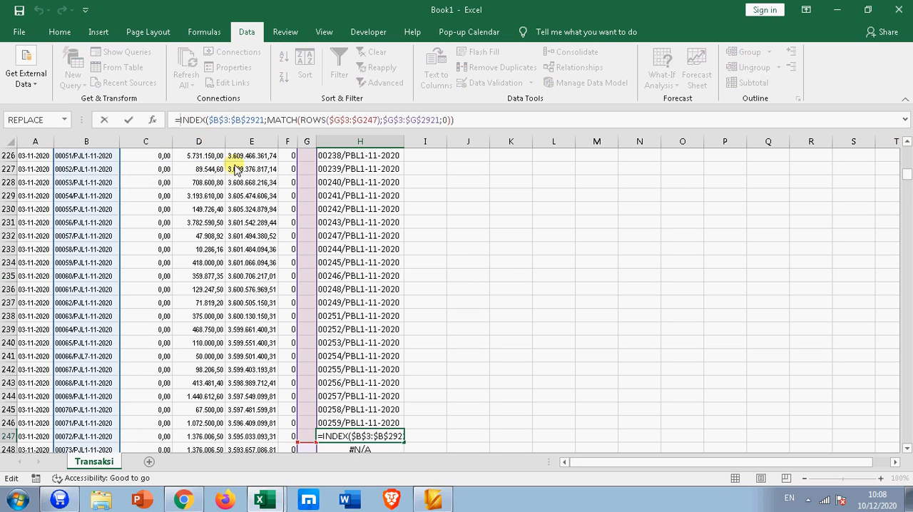
pyautogui.write('IFER')
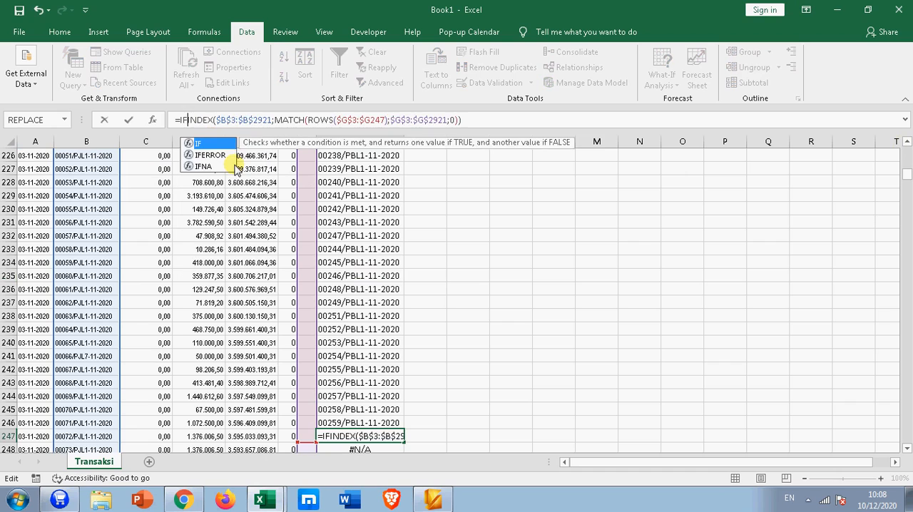
pyautogui.press('Tab')
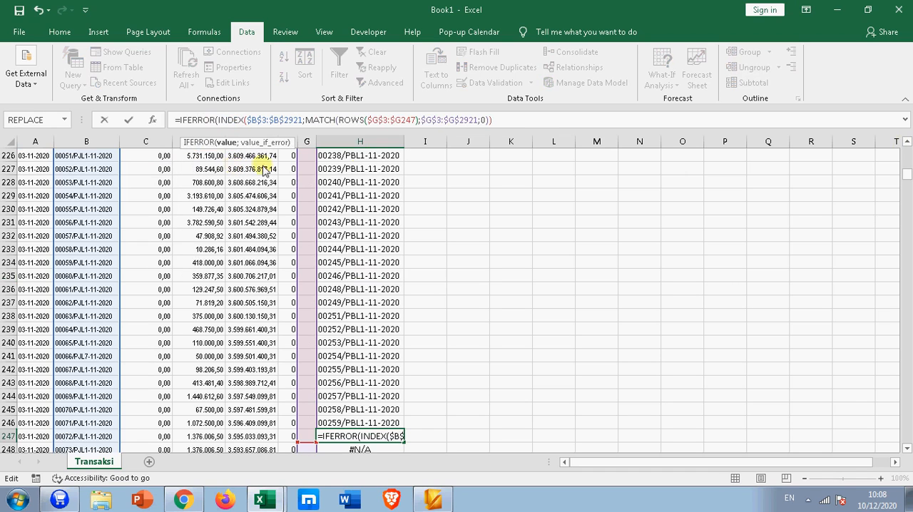
# Step: Set the IFERROR fallback in H247 to an empty string "", close its parenthesis, and enter the formula
pyautogui.click(530, 124)
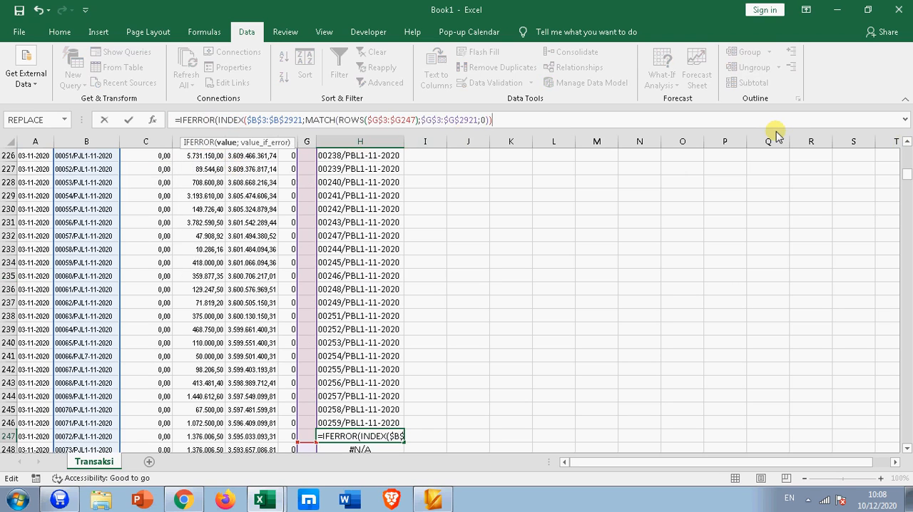
pyautogui.write(';')
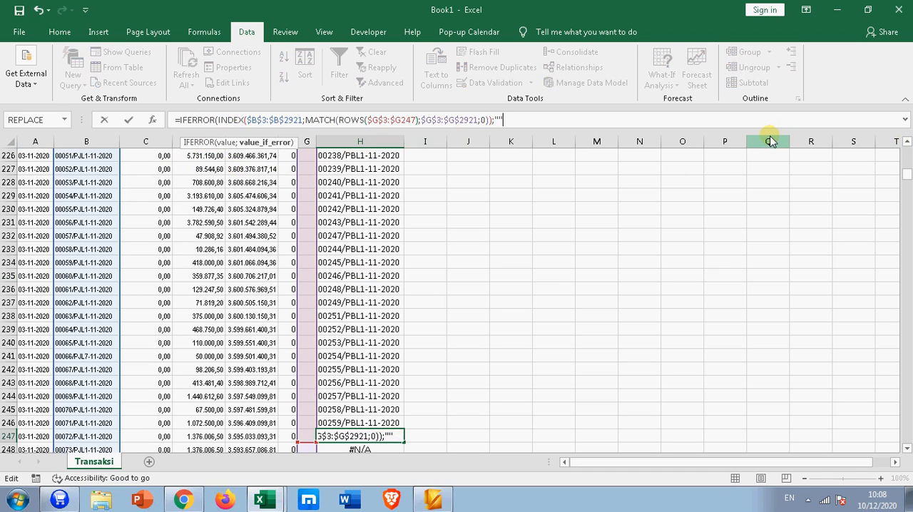
pyautogui.write('"")')
pyautogui.press('Return')
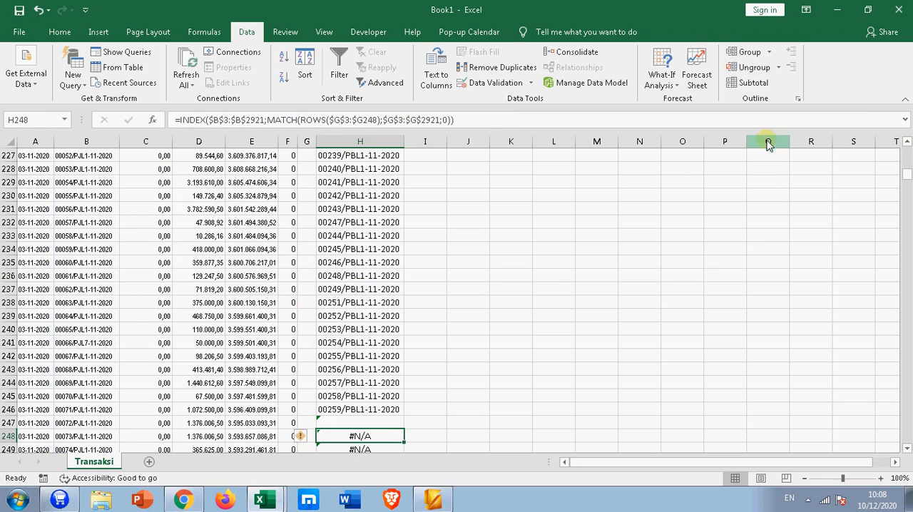
pyautogui.click(334, 423)
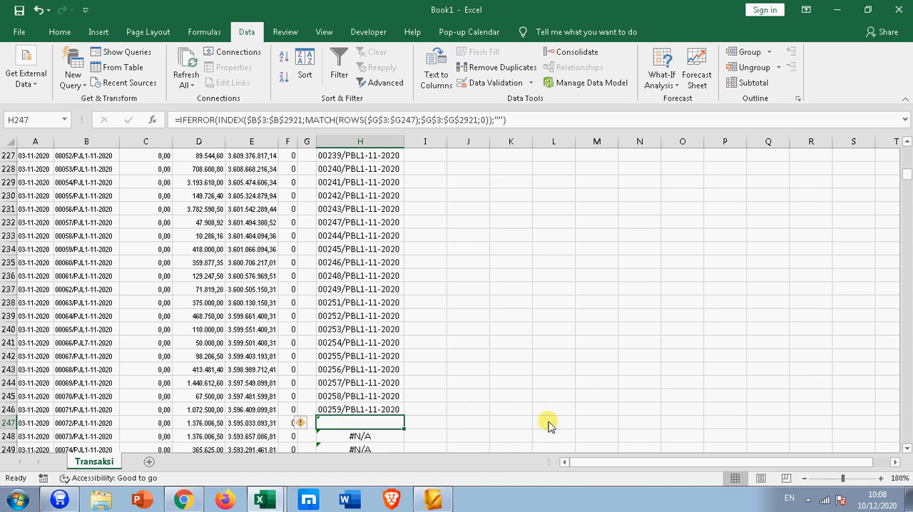
pyautogui.moveTo(906, 173); pyautogui.dragTo(906, 152)
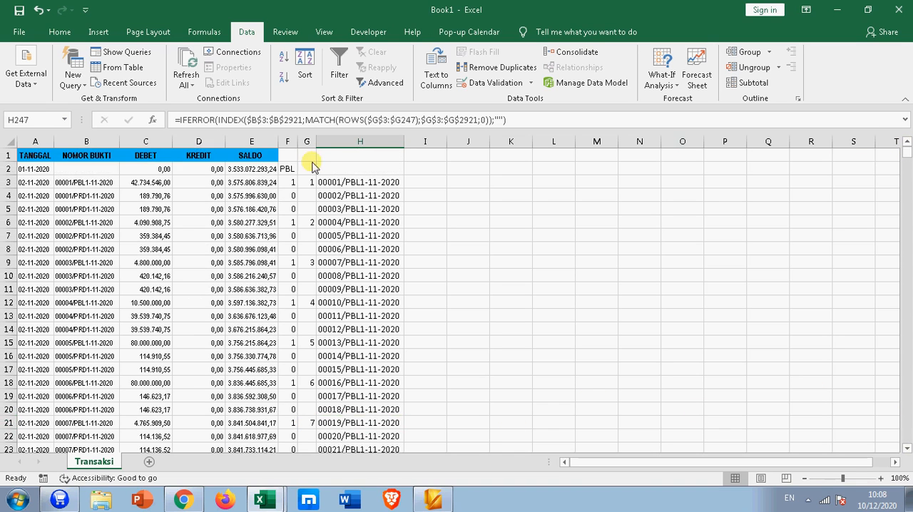
# Step: Wrap the INDEX formula in cell H3 in IFERROR with an empty string "" as the fallback and enter it
pyautogui.click(332, 183)
pyautogui.click(179, 120)
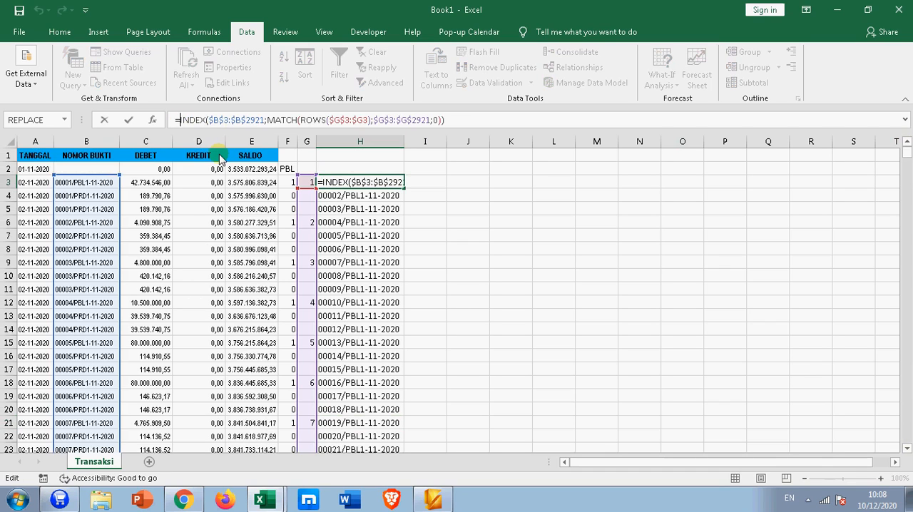
pyautogui.write('IFERROR(')
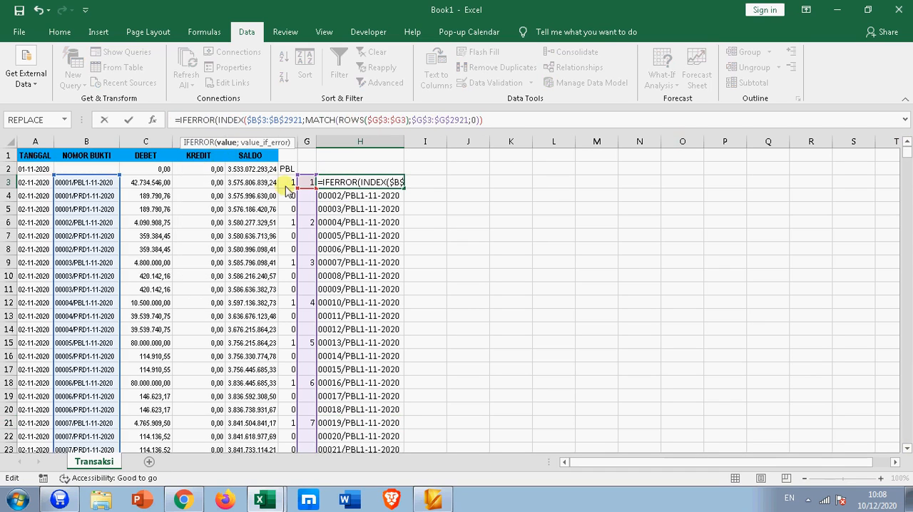
pyautogui.click(490, 121)
pyautogui.write(';')
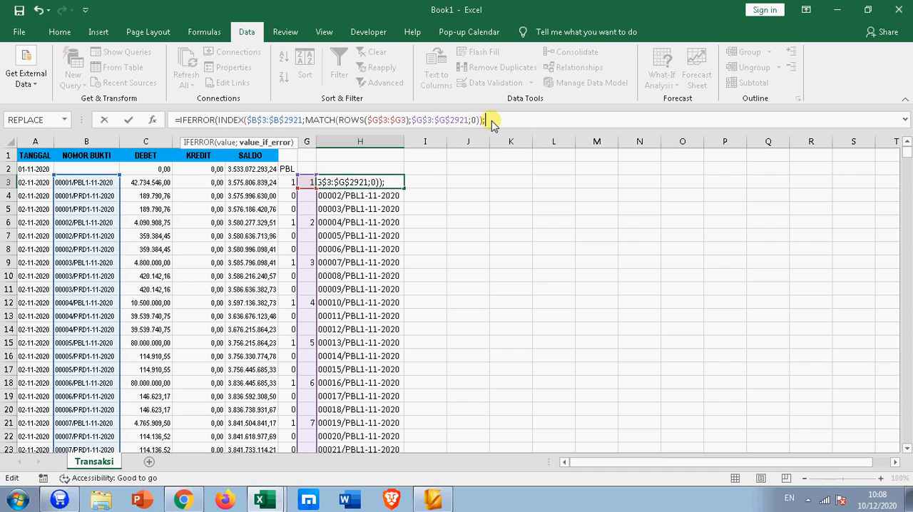
pyautogui.write('"")')
pyautogui.press('Return')
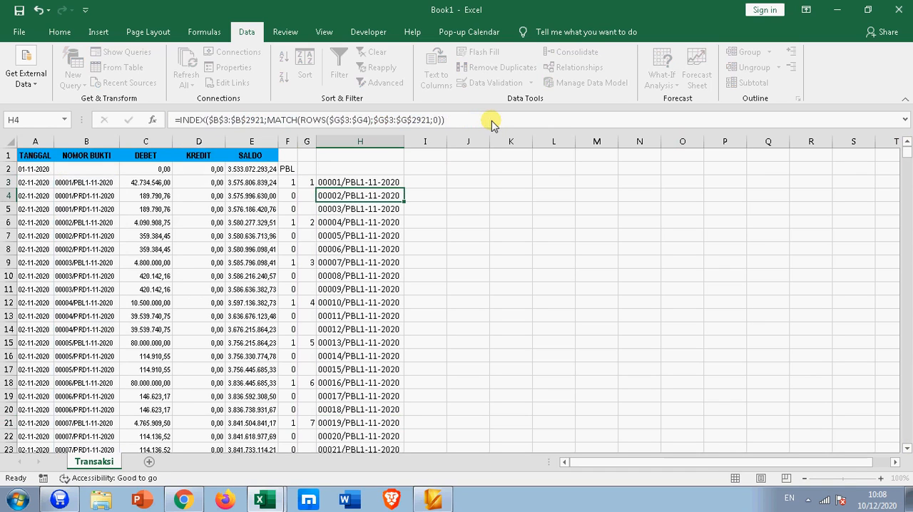
# Step: Fill the H3 IFERROR formula down column H and check the results through to the last ledger row
pyautogui.click(401, 184)
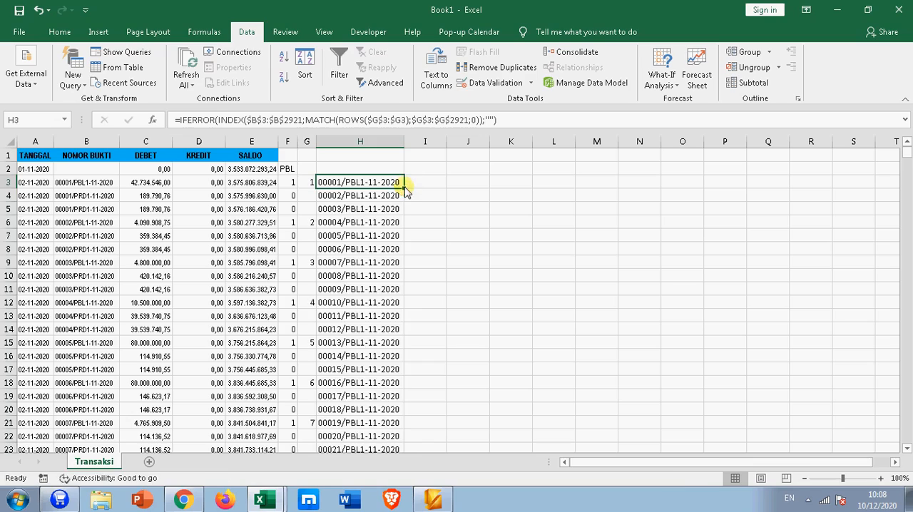
pyautogui.doubleClick(403, 189)
pyautogui.scroll(-20, 383, 366)
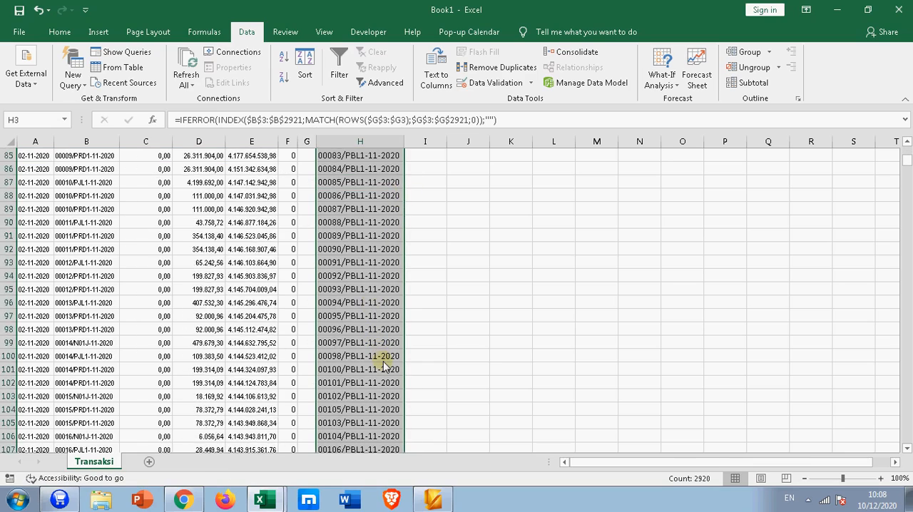
pyautogui.scroll(-20, 382, 366)
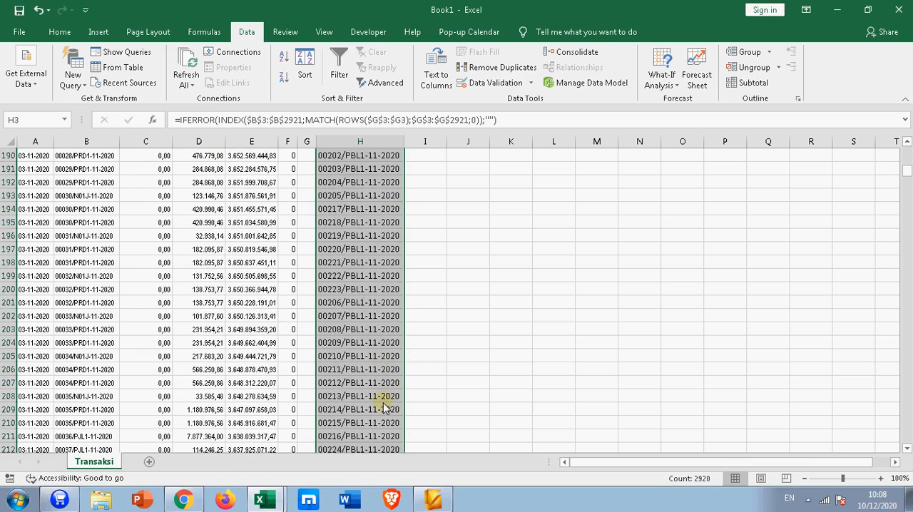
pyautogui.scroll(-20, 383, 408)
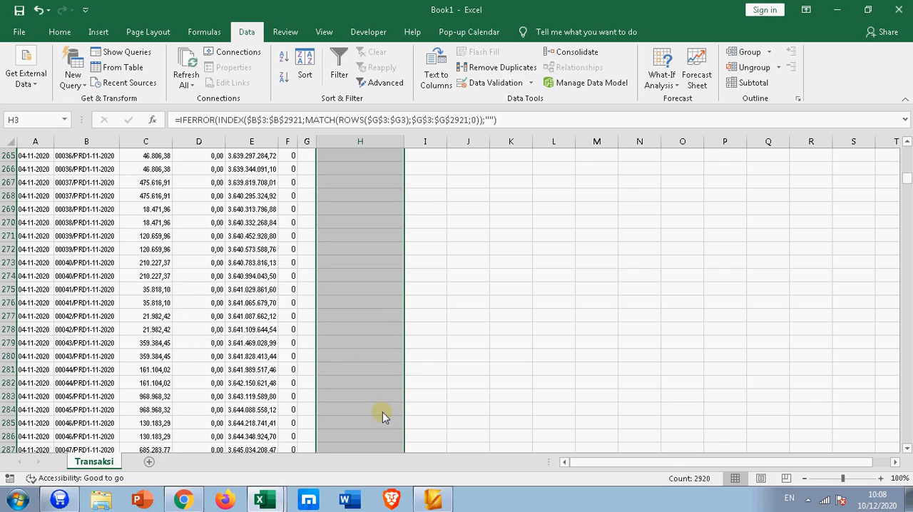
pyautogui.scroll(-20, 382, 412)
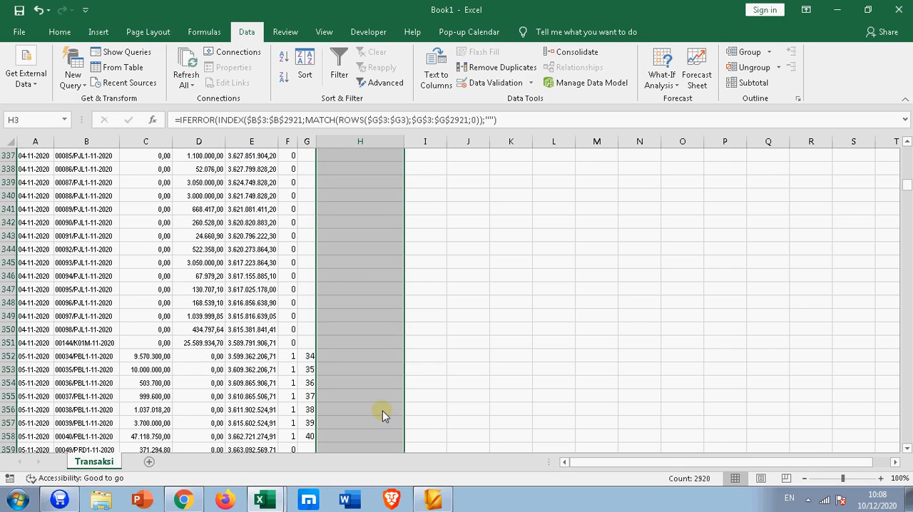
pyautogui.moveTo(906, 187); pyautogui.dragTo(863, 421)
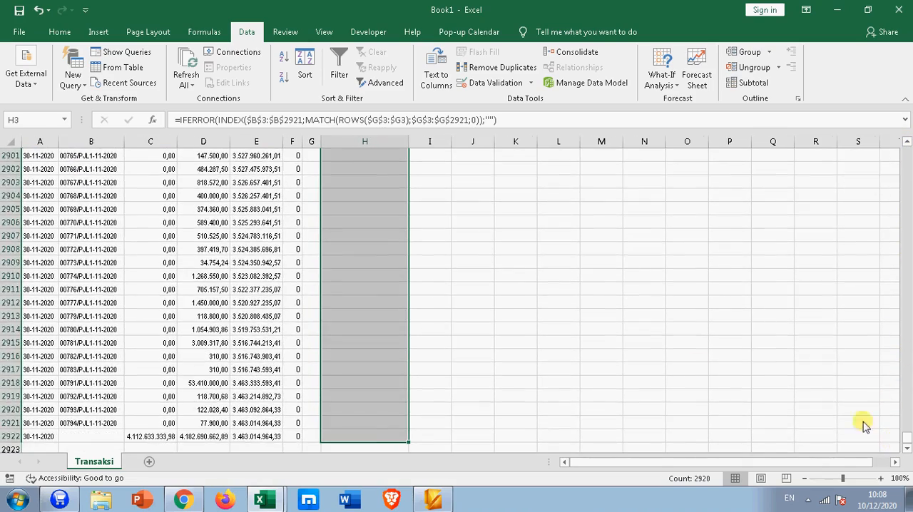
# Step: Delete the totals row 2922 below the last ledger transaction
pyautogui.click(372, 435)
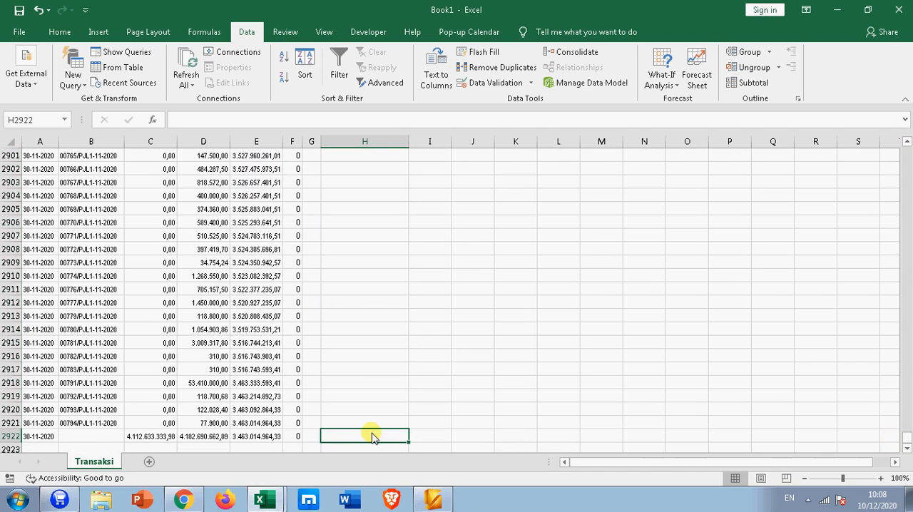
pyautogui.click(10, 436)
pyautogui.rightClick(10, 435)
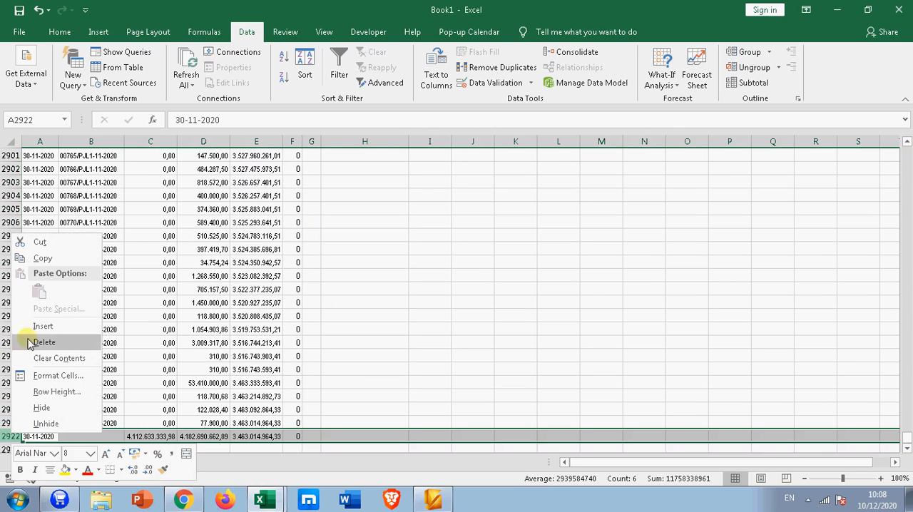
pyautogui.click(32, 342)
pyautogui.click(350, 423)
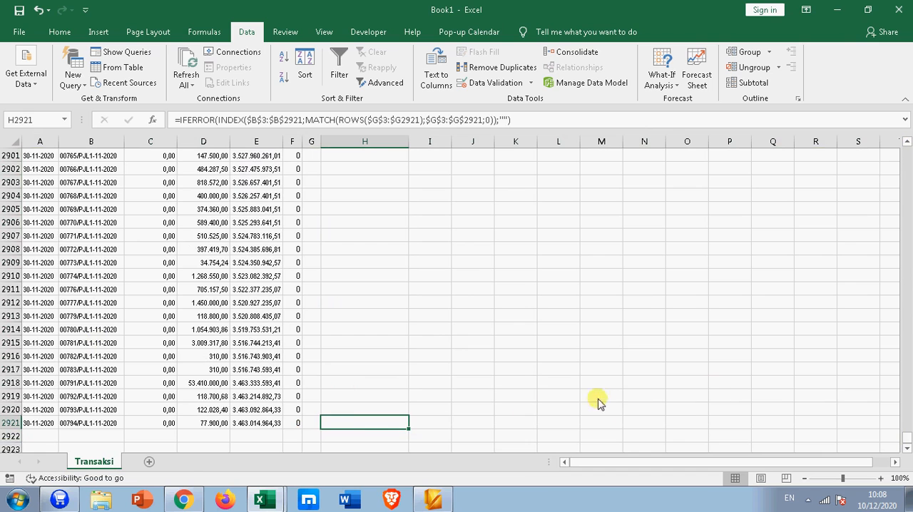
# Step: Clear the search code from cell F2 above the match formulas
pyautogui.moveTo(904, 434); pyautogui.dragTo(907, 145)
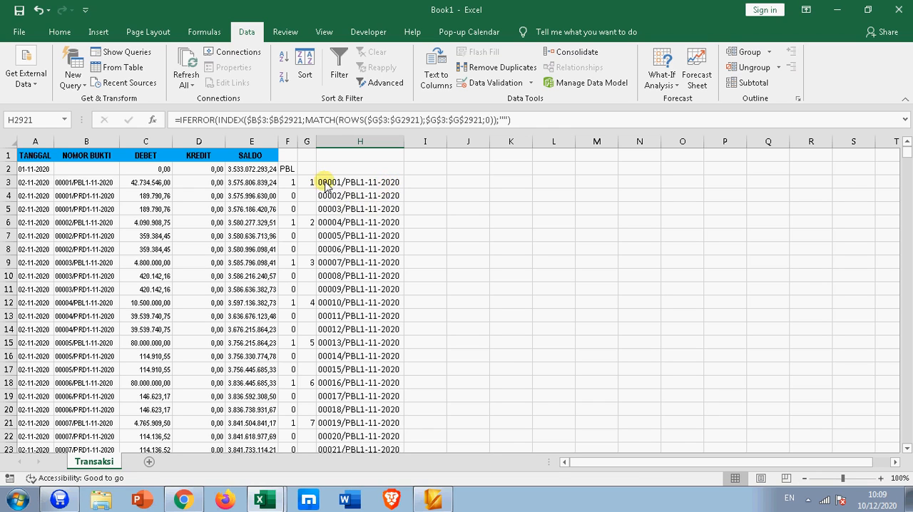
pyautogui.click(420, 154)
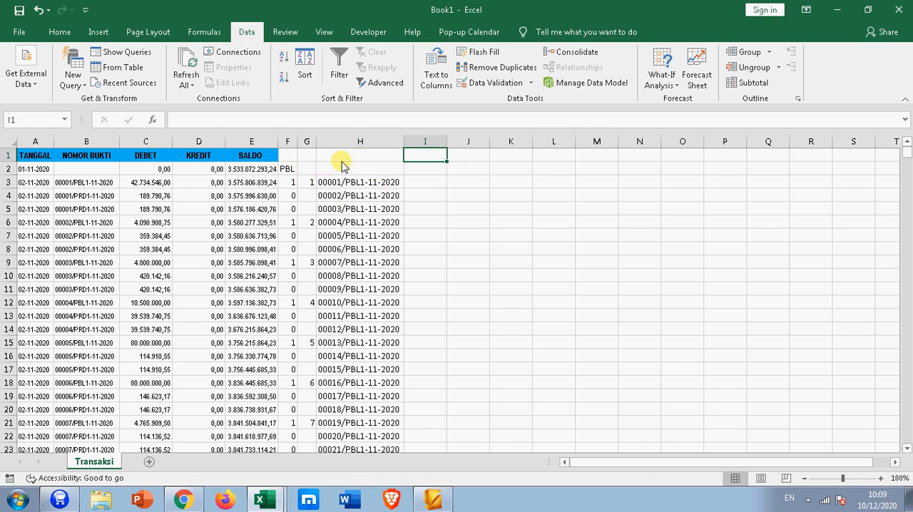
pyautogui.click(287, 169)
pyautogui.press('Delete')
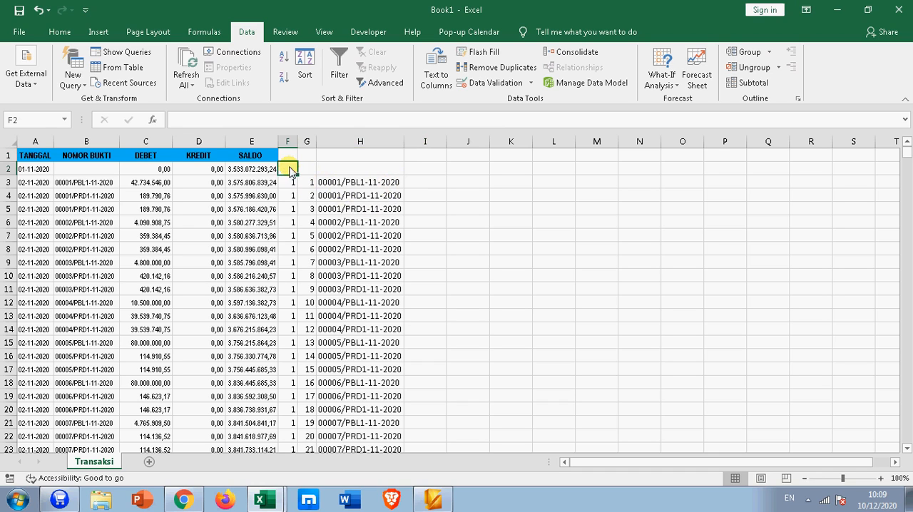
# Step: Replace the SEARCH text reference in the F3 formula with the absolute cell $I$1 and fill it down column F
pyautogui.click(288, 182)
pyautogui.click(245, 122)
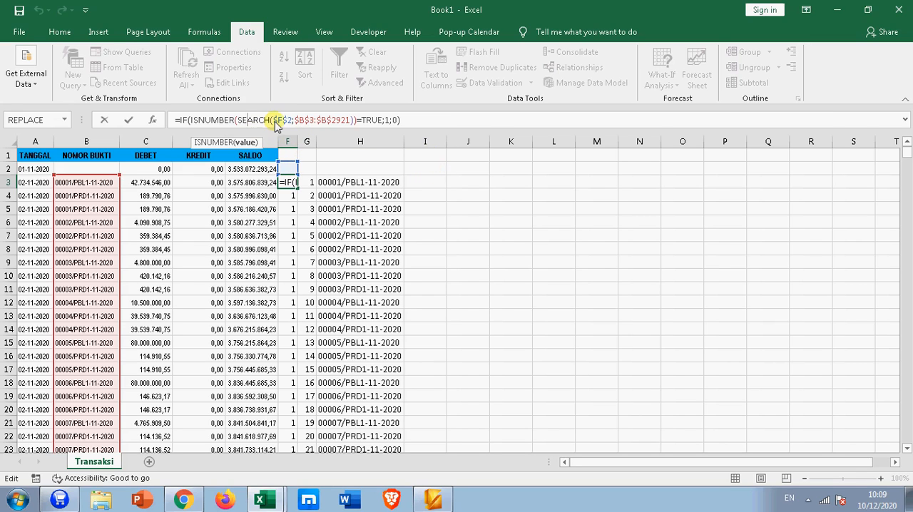
pyautogui.moveTo(272, 120); pyautogui.dragTo(289, 123)
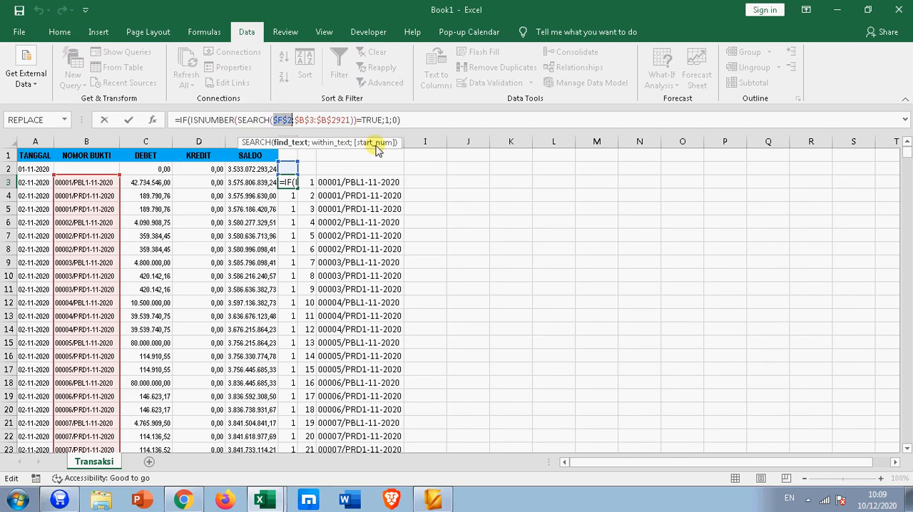
pyautogui.click(424, 154)
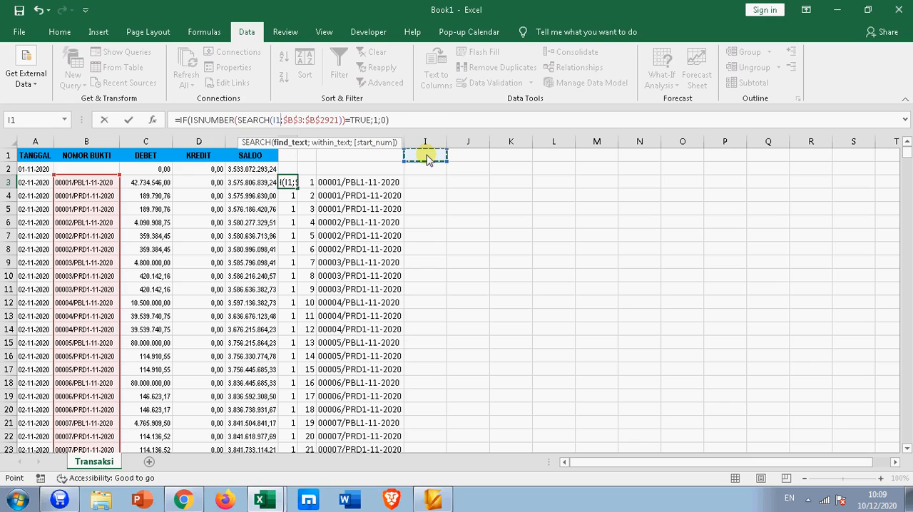
pyautogui.press('F4')
pyautogui.press('Return')
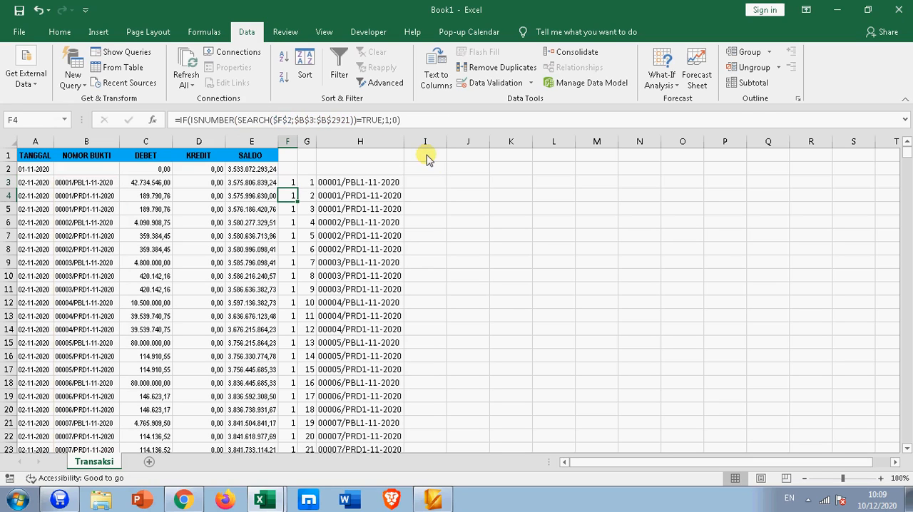
pyautogui.click(294, 185)
pyautogui.doubleClick(297, 189)
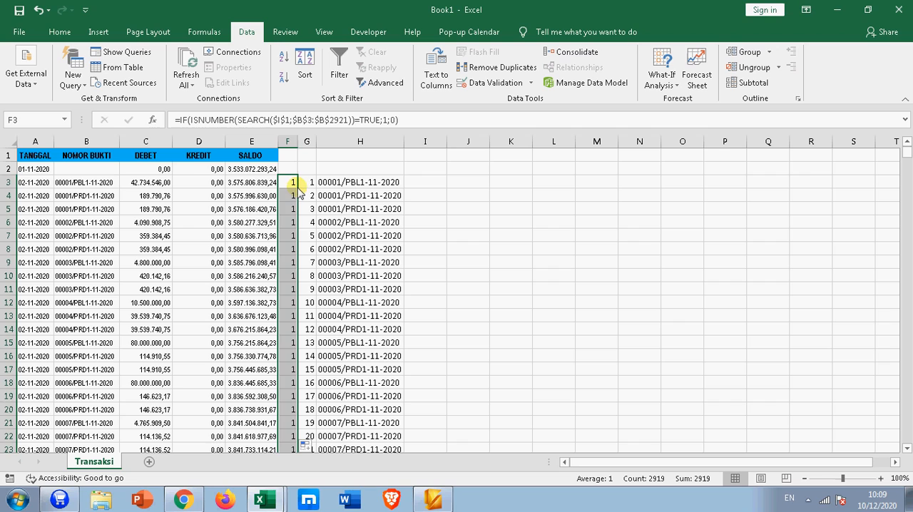
# Step: Add a List data validation to cell I1 with the source PBL;PJL;K01;OPN;RJL;PRD
pyautogui.click(434, 163)
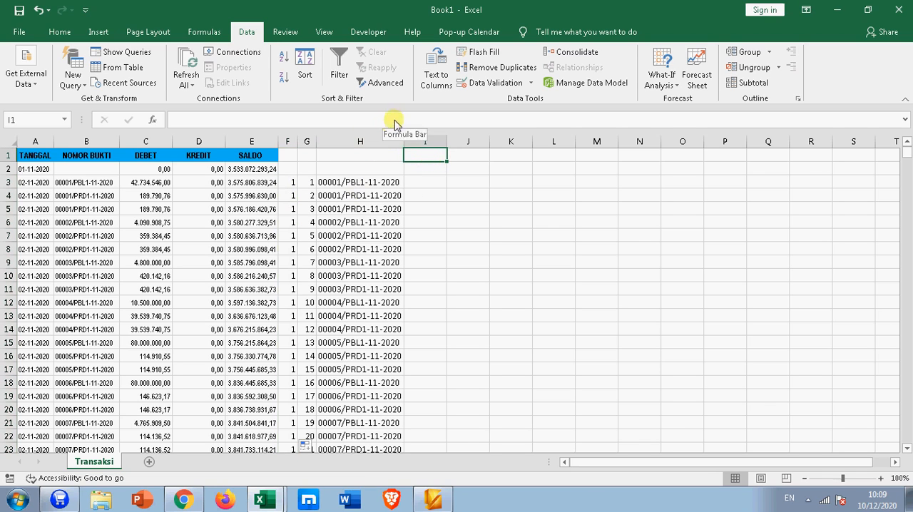
pyautogui.click(472, 82)
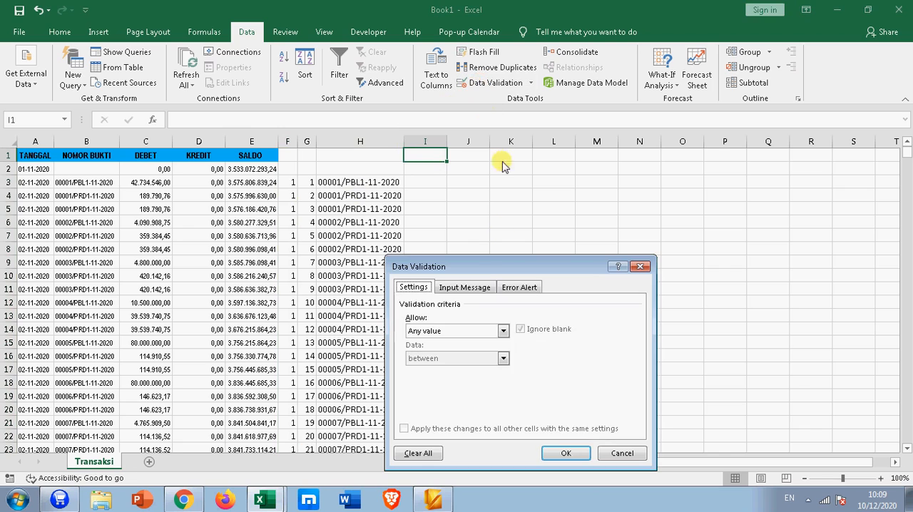
pyautogui.click(422, 330)
pyautogui.click(426, 375)
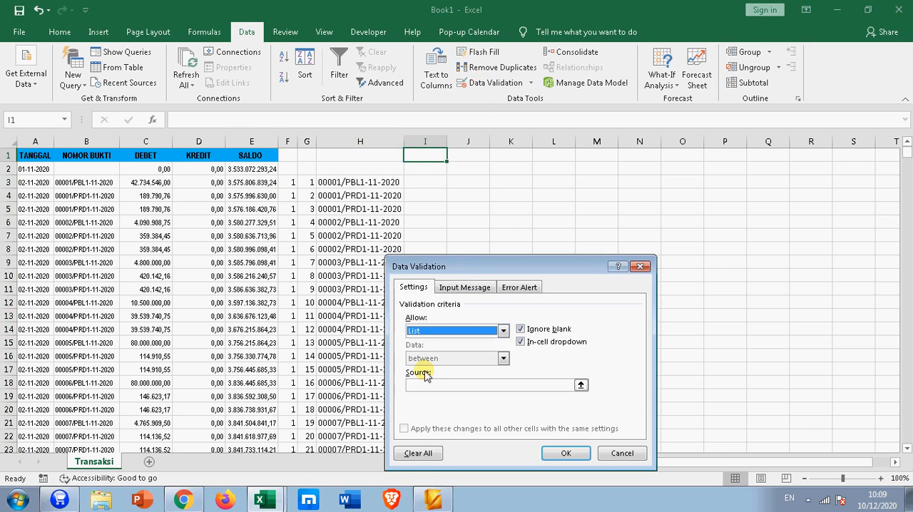
pyautogui.click(424, 383)
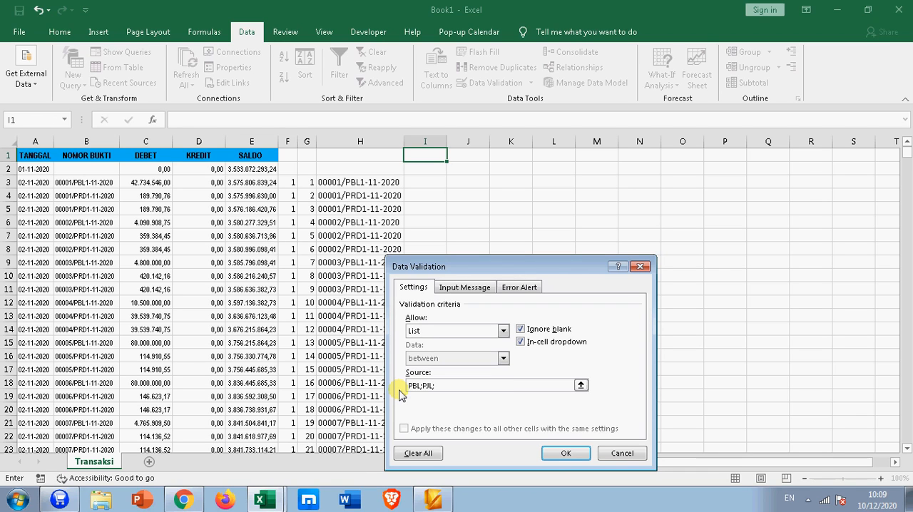
pyautogui.write('1')
pyautogui.write('L;PRD')
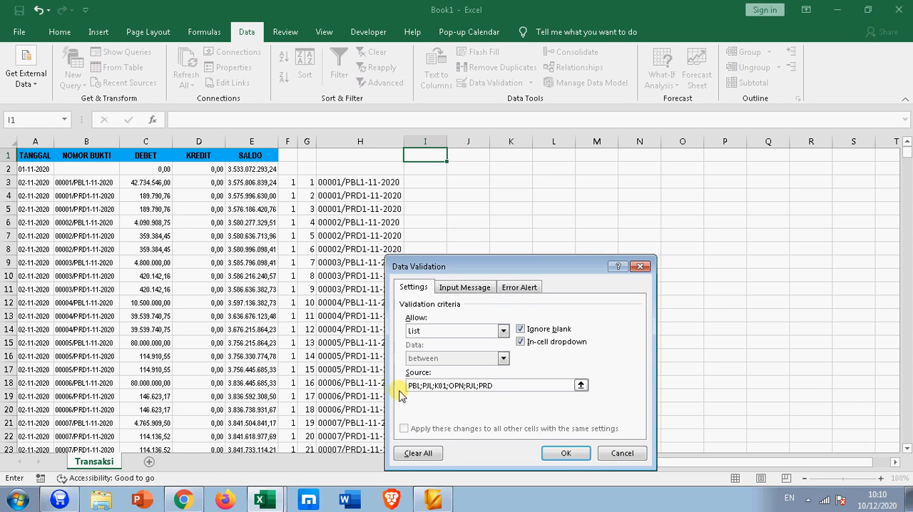
pyautogui.click(544, 454)
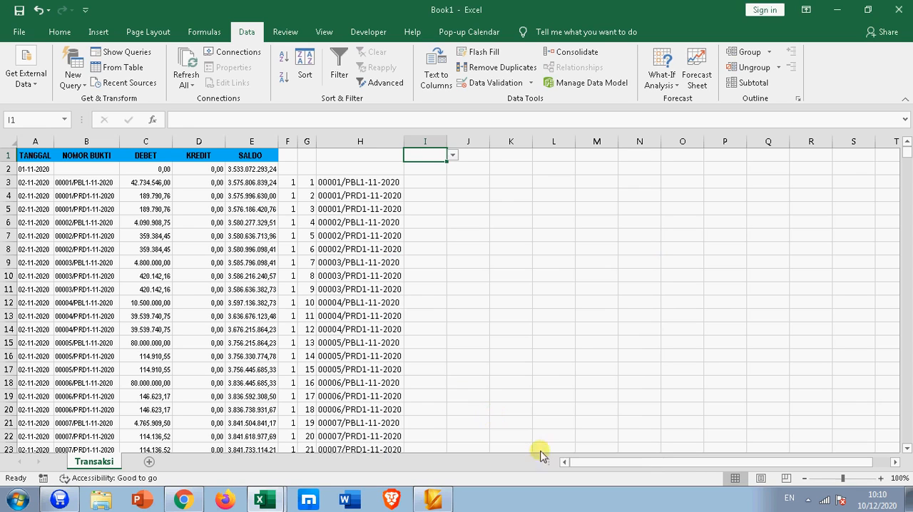
# Step: Test the voucher list by choosing PBL, PJL, PBL, K01, OPN and RJL in turn from the I1 dropdown
pyautogui.click(453, 156)
pyautogui.click(436, 172)
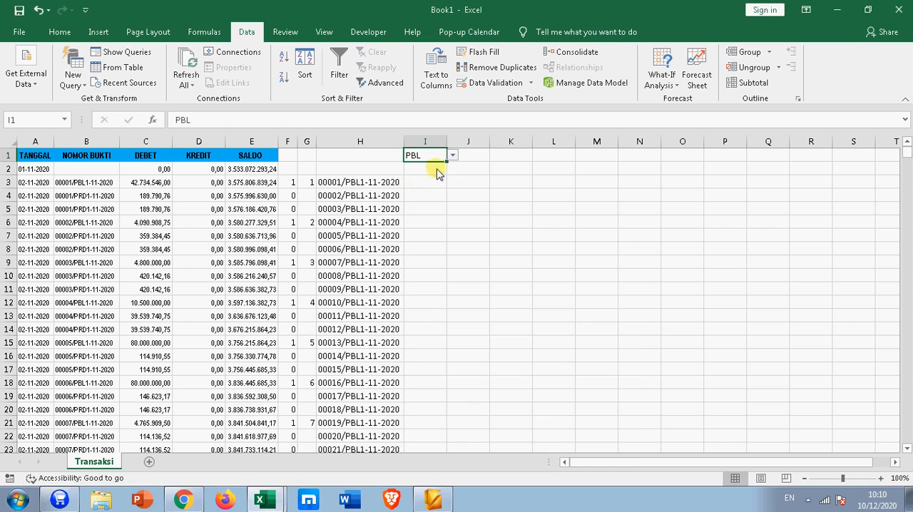
pyautogui.click(452, 156)
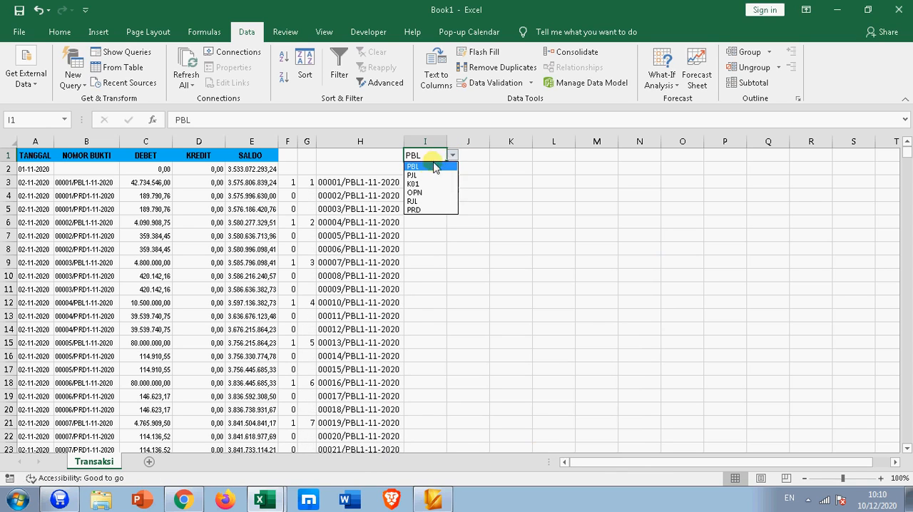
pyautogui.click(430, 175)
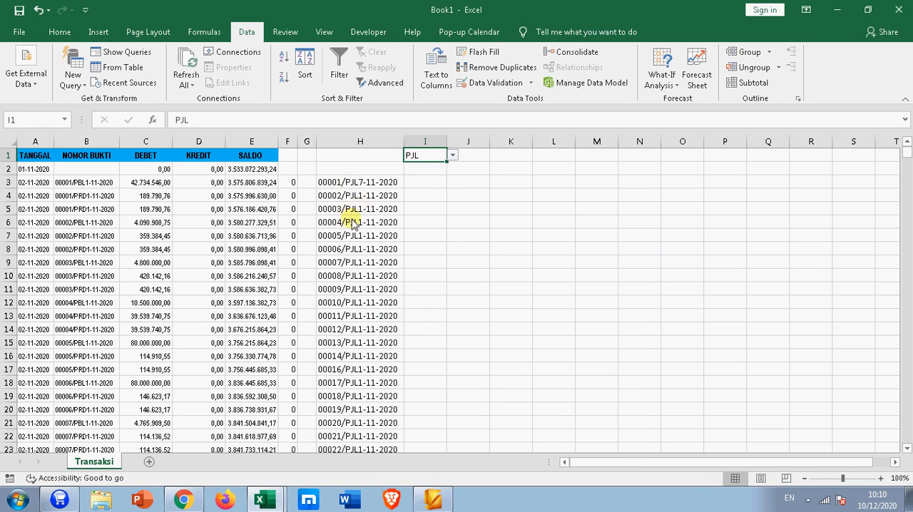
pyautogui.click(452, 156)
pyautogui.click(427, 171)
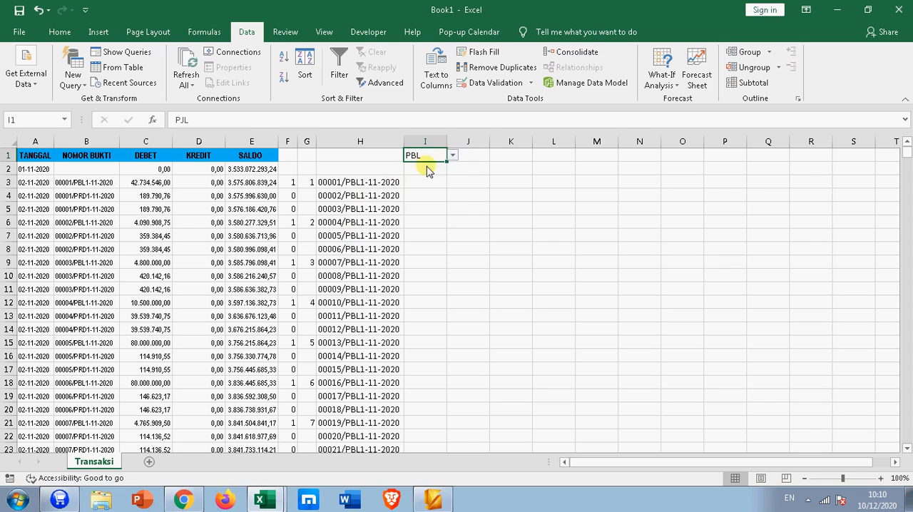
pyautogui.click(452, 155)
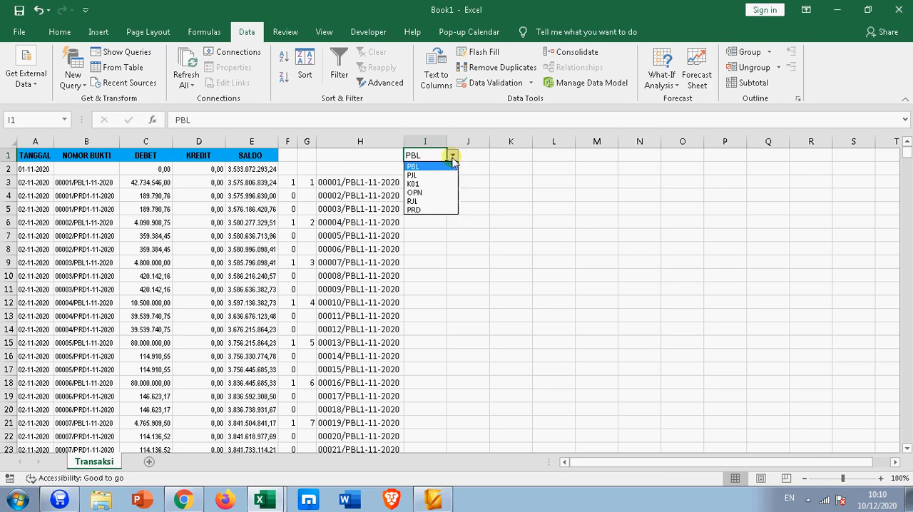
pyautogui.click(424, 184)
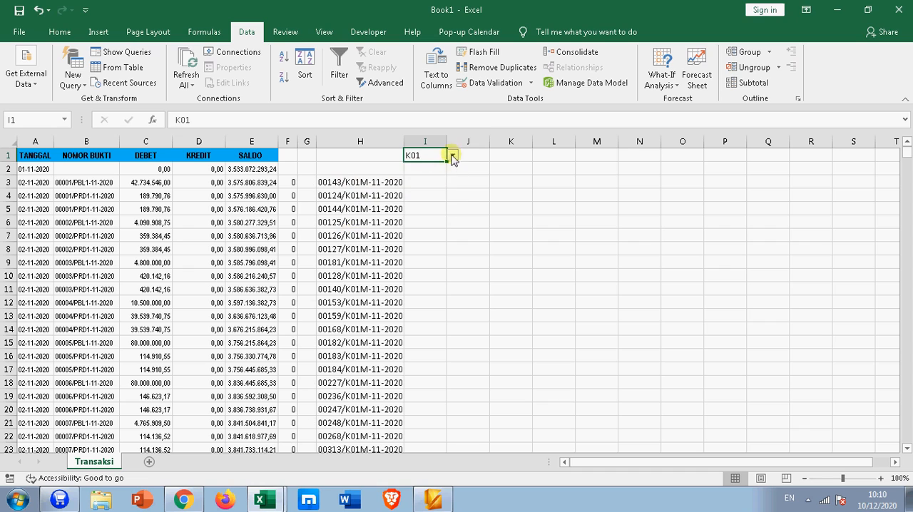
pyautogui.click(452, 156)
pyautogui.click(420, 192)
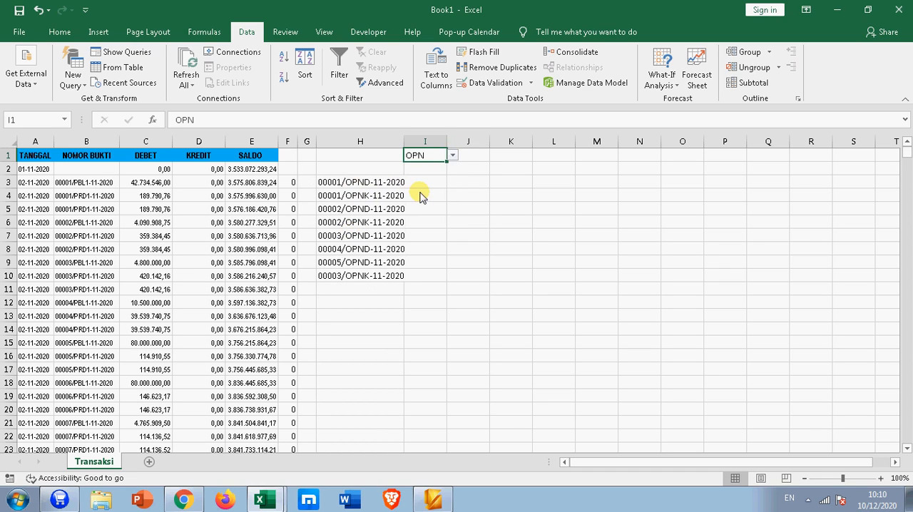
pyautogui.click(452, 156)
pyautogui.click(435, 201)
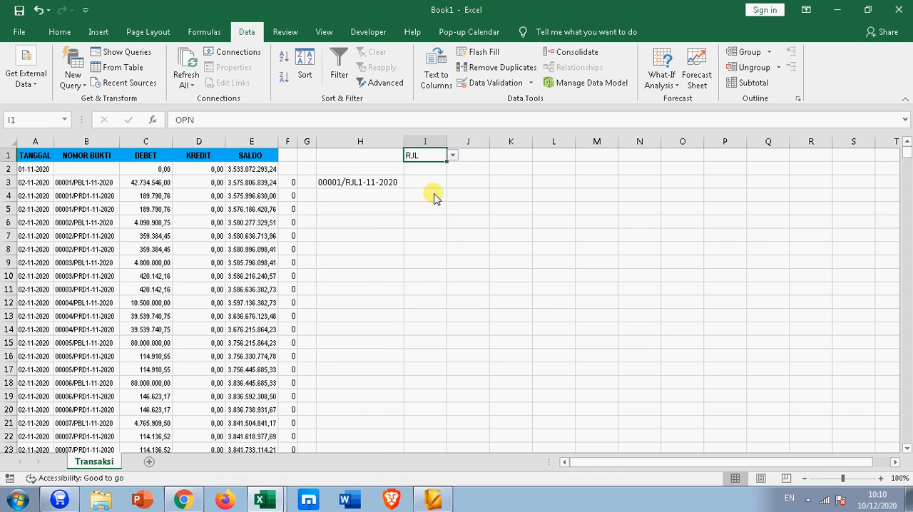
# Step: Choose PRD from the I1 dropdown to list its matching voucher numbers
pyautogui.click(452, 156)
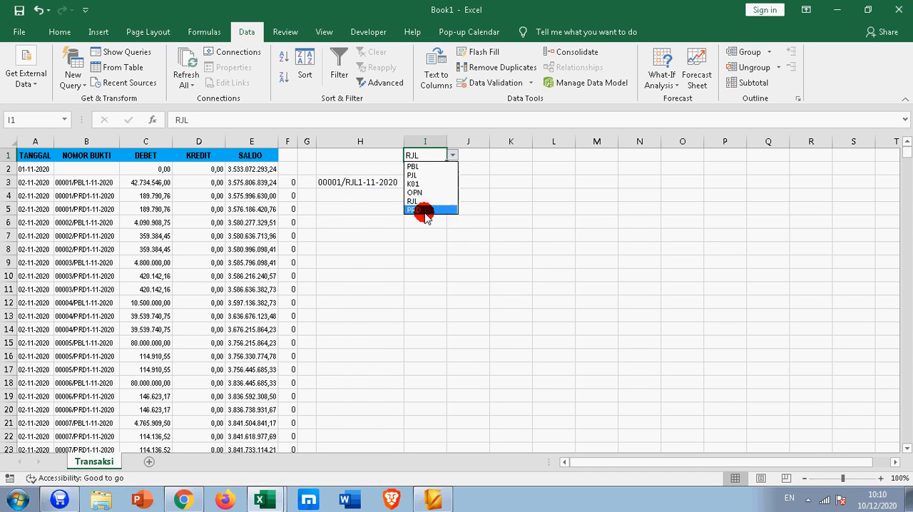
pyautogui.click(426, 211)
pyautogui.click(426, 210)
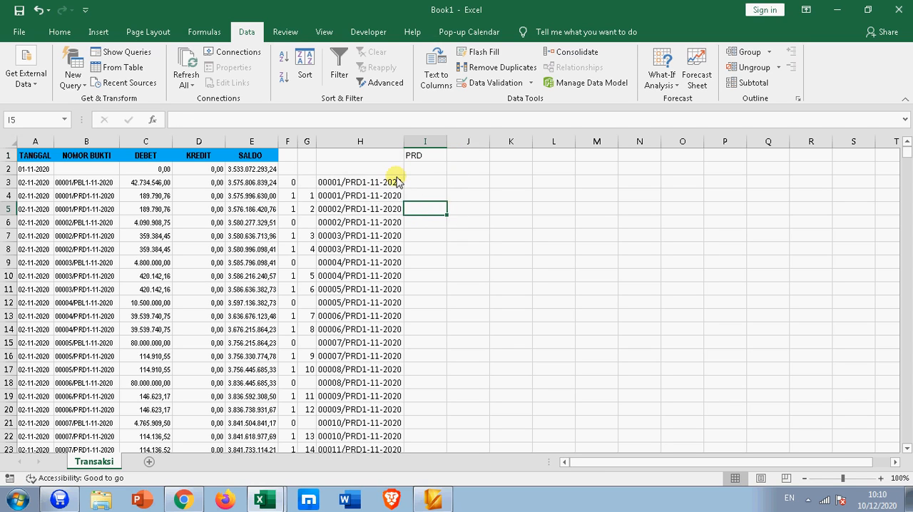
# Step: Hide the helper columns F and G
pyautogui.moveTo(287, 141); pyautogui.dragTo(304, 143)
pyautogui.rightClick(305, 142)
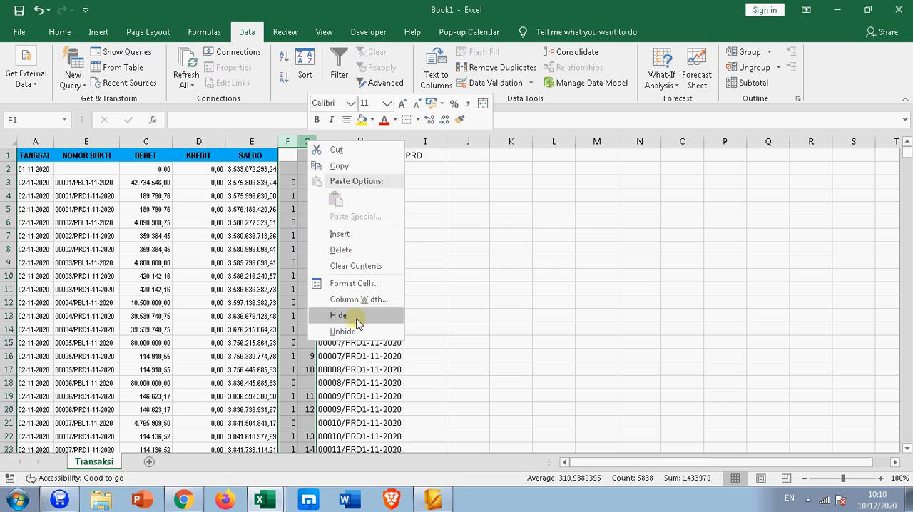
pyautogui.click(339, 315)
pyautogui.click(460, 235)
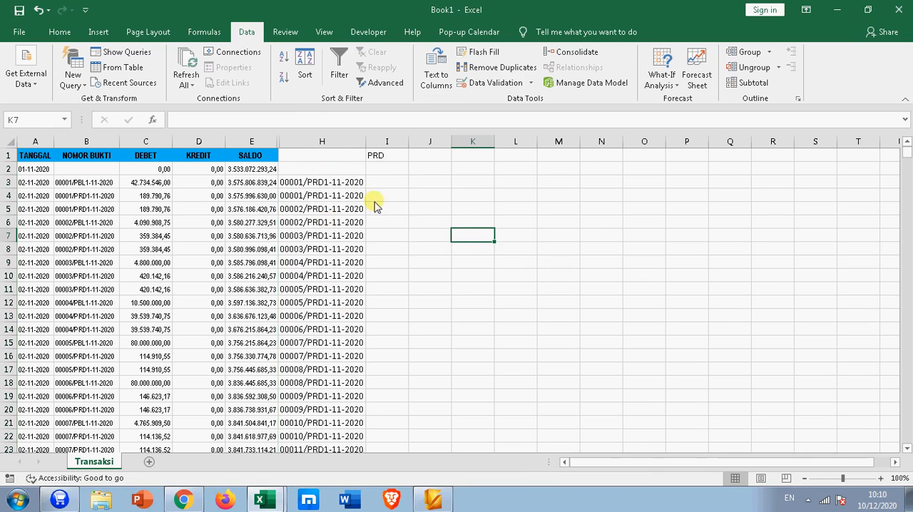
# Step: Enter the heading BUKU BESAR in cell H1 above the voucher list
pyautogui.click(325, 157)
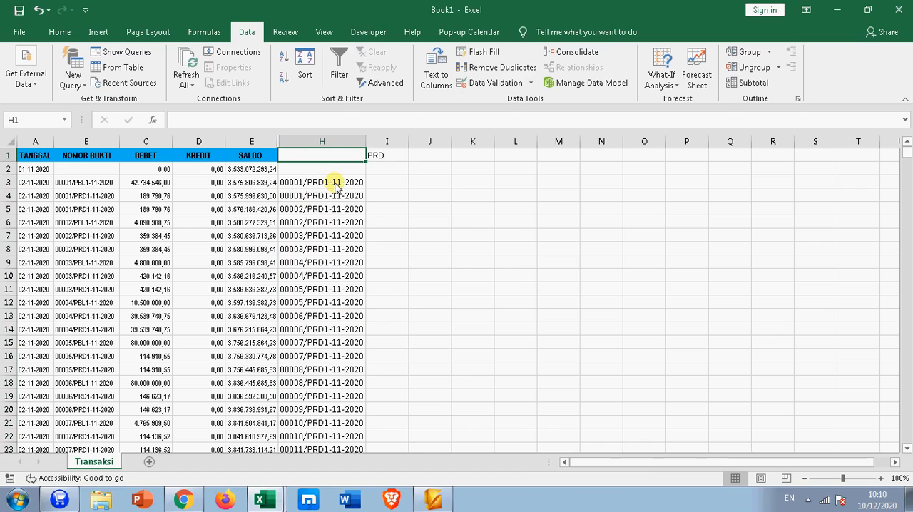
pyautogui.write('BUKU')
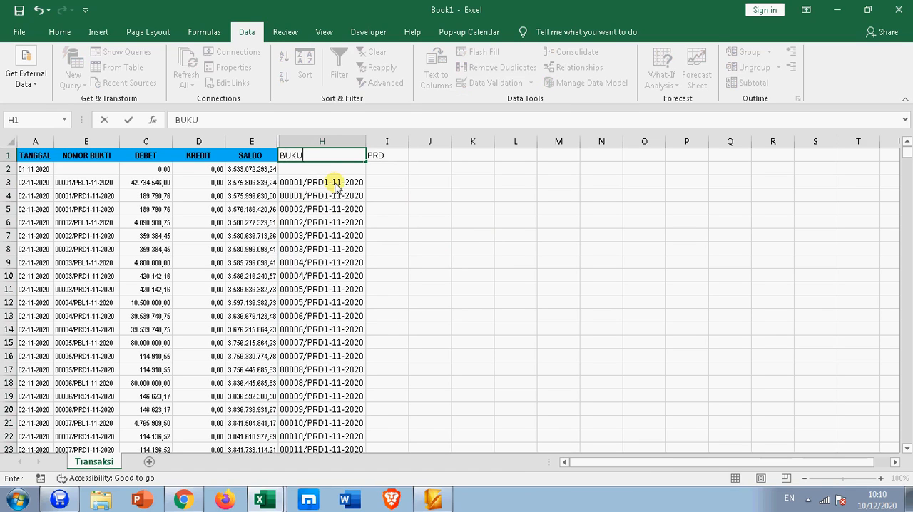
pyautogui.write(' BESAR')
pyautogui.press('Return')
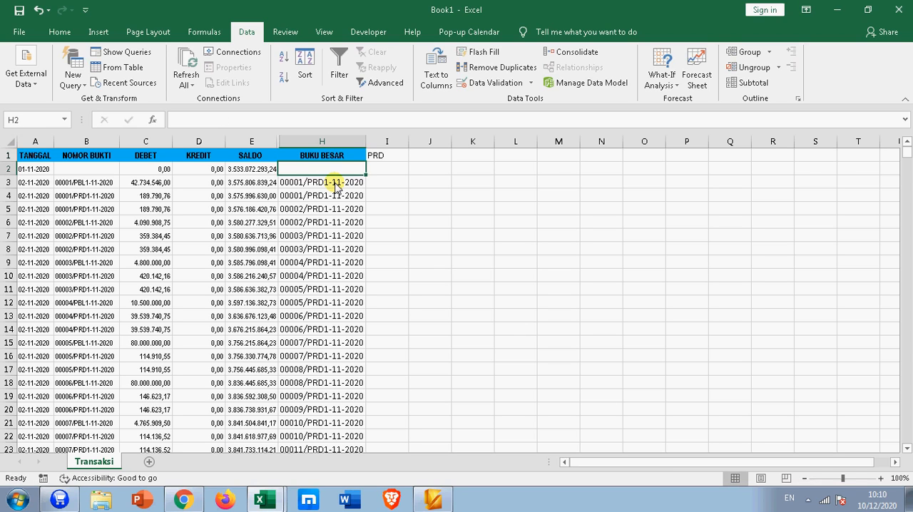
pyautogui.click(432, 189)
# Step: Make the transaction code in cell I1 bold and increase its font size by one step
pyautogui.click(381, 158)
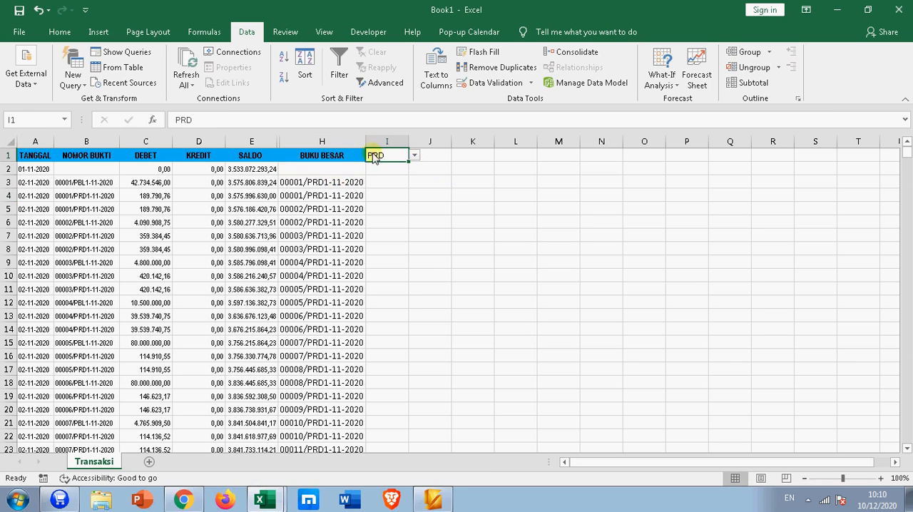
pyautogui.click(398, 210)
pyautogui.click(387, 154)
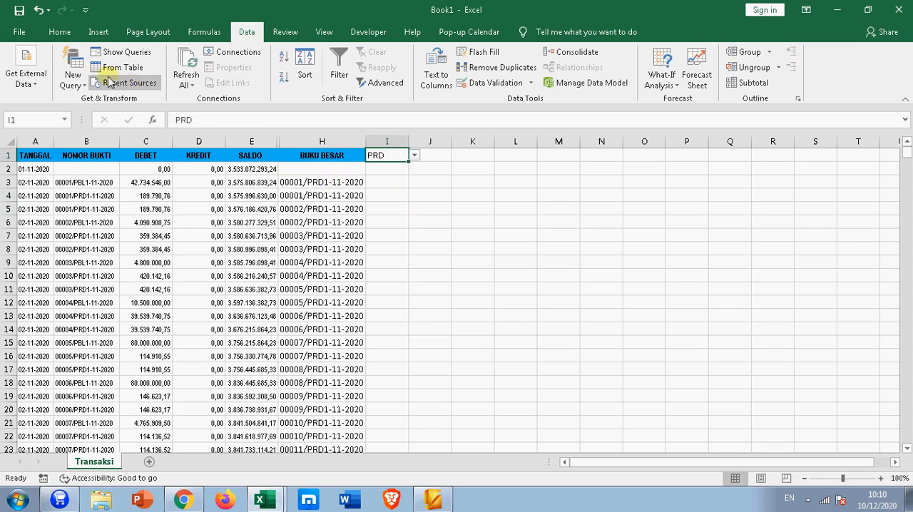
pyautogui.click(59, 32)
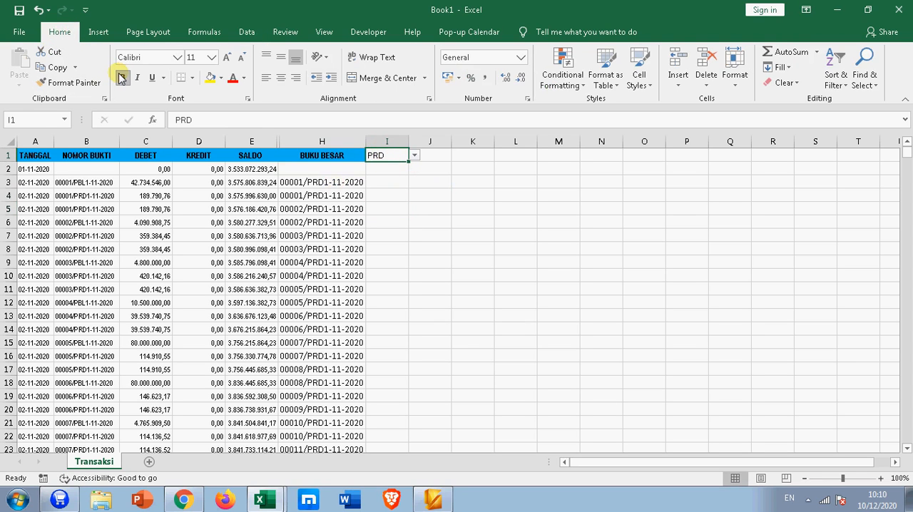
pyautogui.click(227, 57)
pyautogui.click(473, 247)
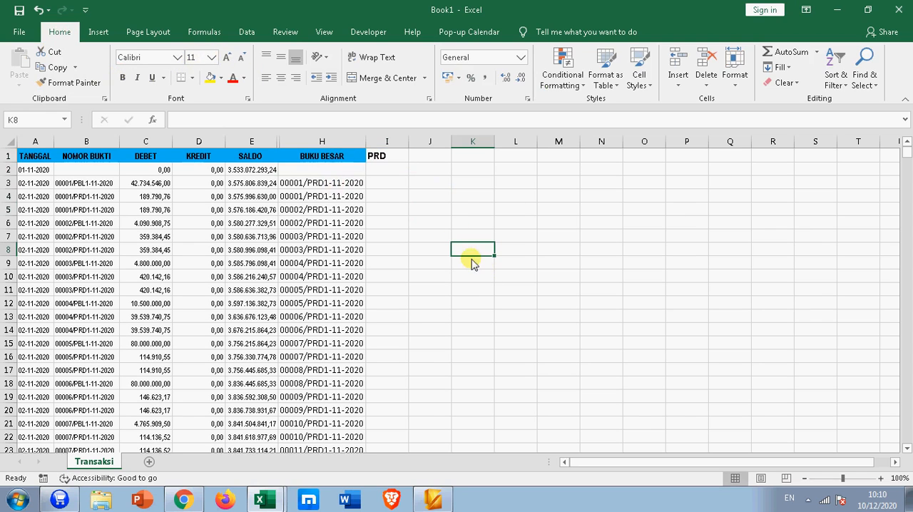
# Step: Enter the headings D in I2 and K in J2 and center both cells
pyautogui.click(383, 171)
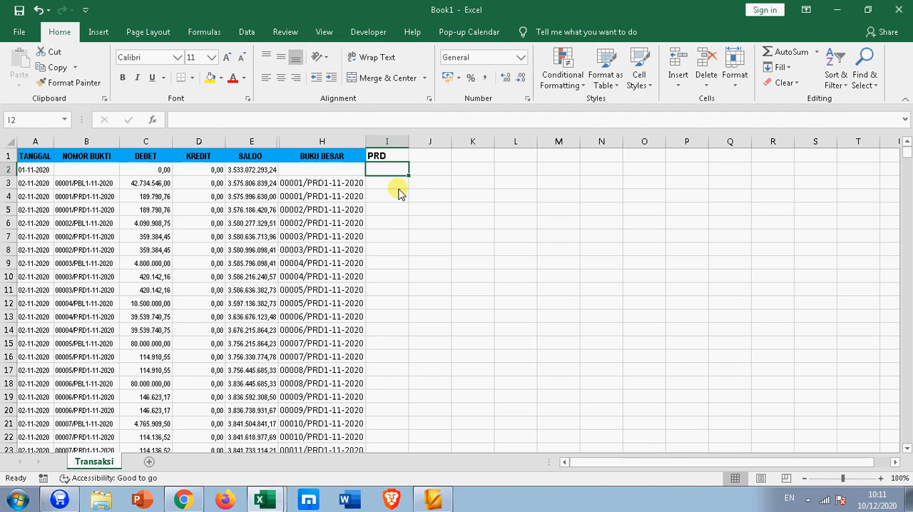
pyautogui.write('D')
pyautogui.click(428, 174)
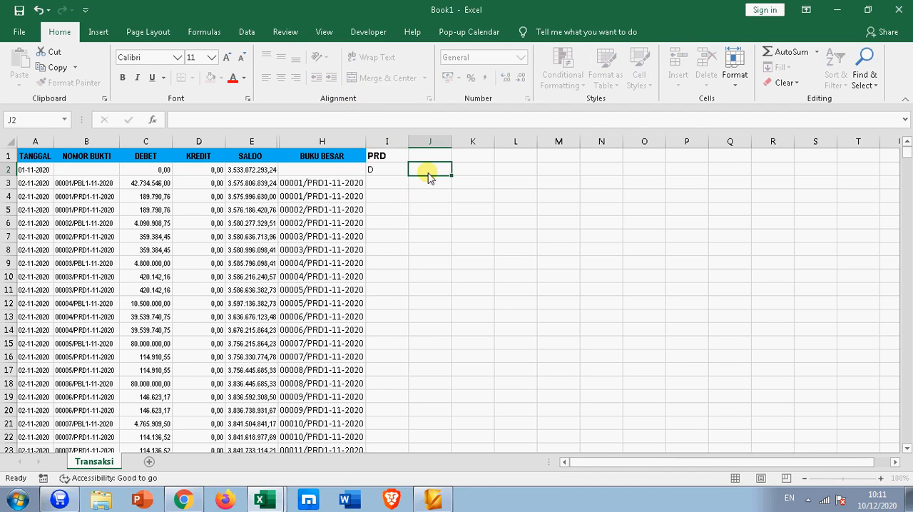
pyautogui.write('K')
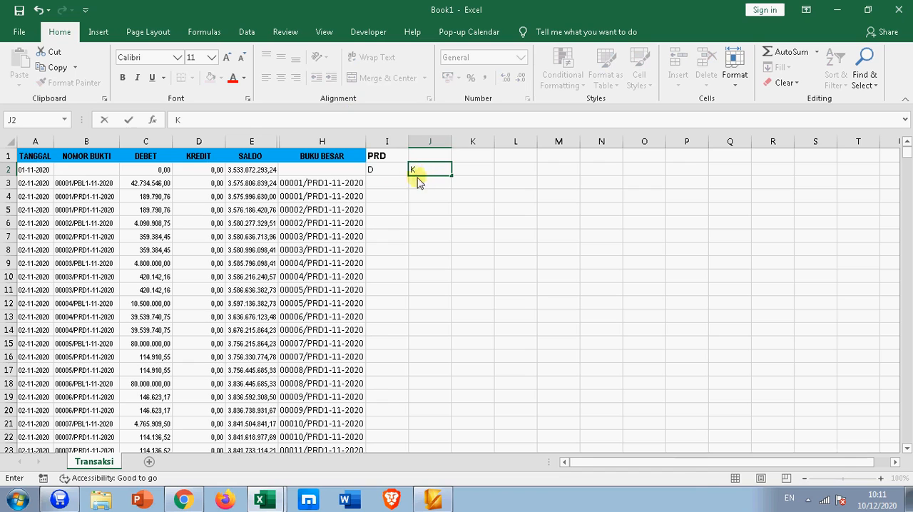
pyautogui.moveTo(389, 171); pyautogui.dragTo(429, 173)
pyautogui.click(281, 78)
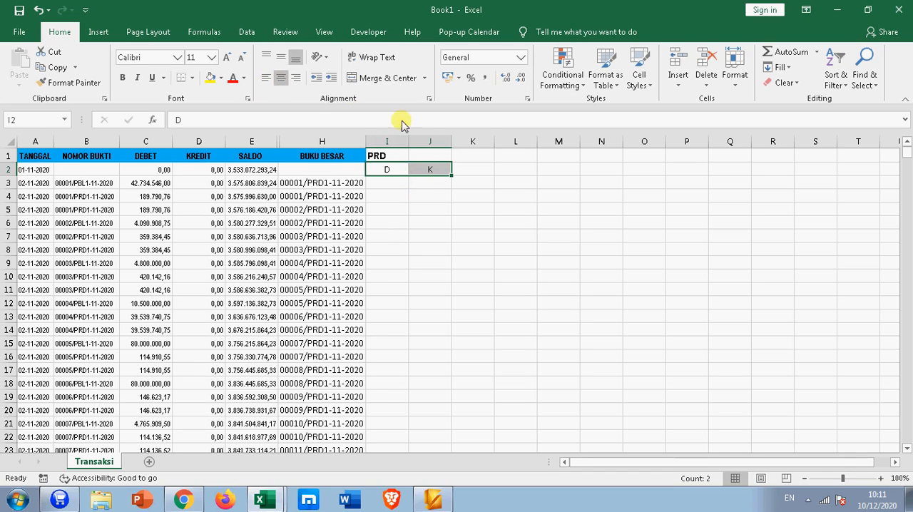
# Step: Widen columns I and J to make room for the debit and credit amounts
pyautogui.moveTo(409, 142); pyautogui.dragTo(502, 145)
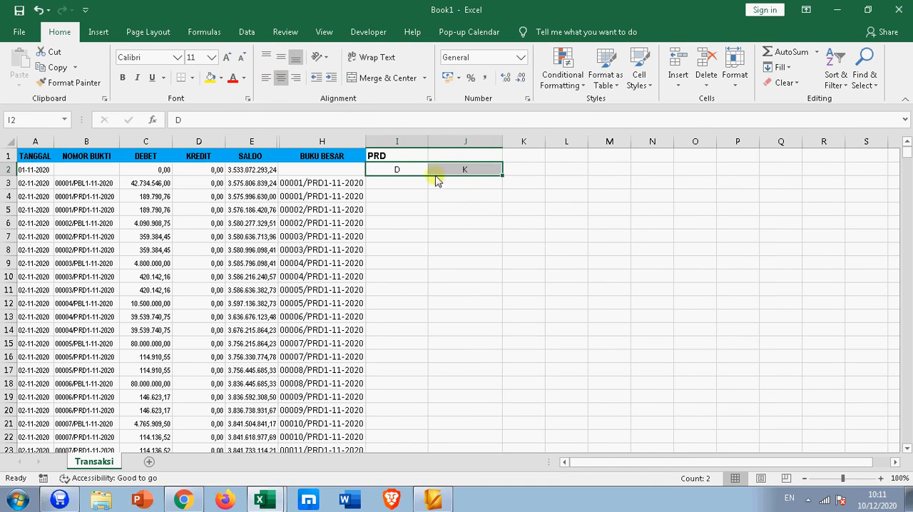
pyautogui.moveTo(428, 141); pyautogui.dragTo(441, 141)
pyautogui.click(432, 224)
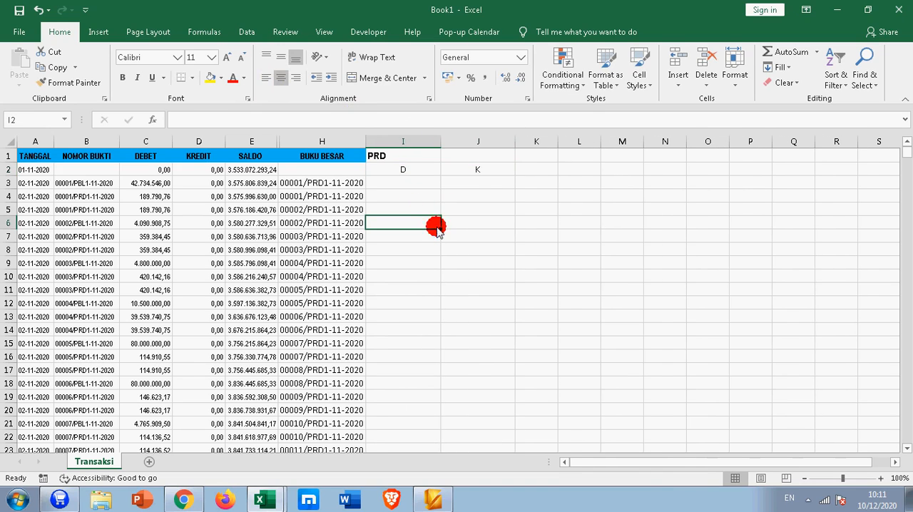
pyautogui.click(401, 187)
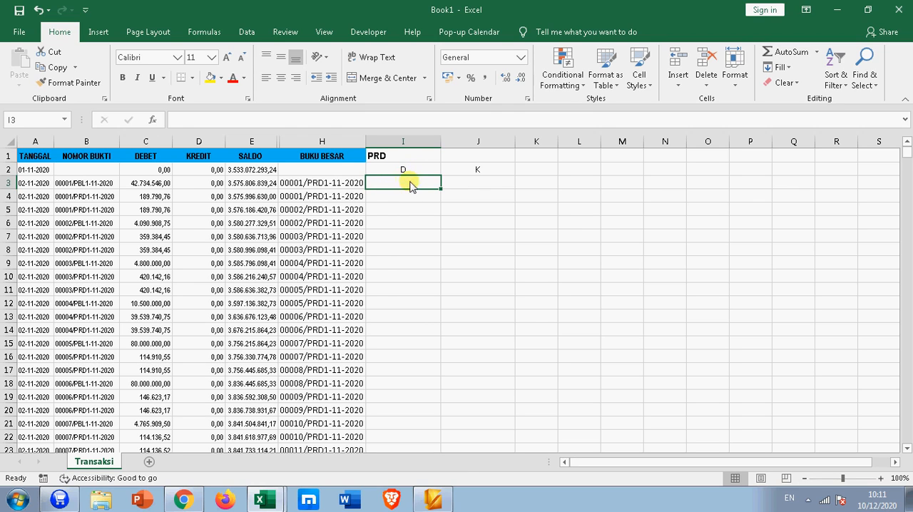
# Step: Define the name BRG for the NOMOR BUKTI, DEBET and KREDIT data from B3 down to the last row of column D
pyautogui.moveTo(86, 184); pyautogui.dragTo(191, 189)
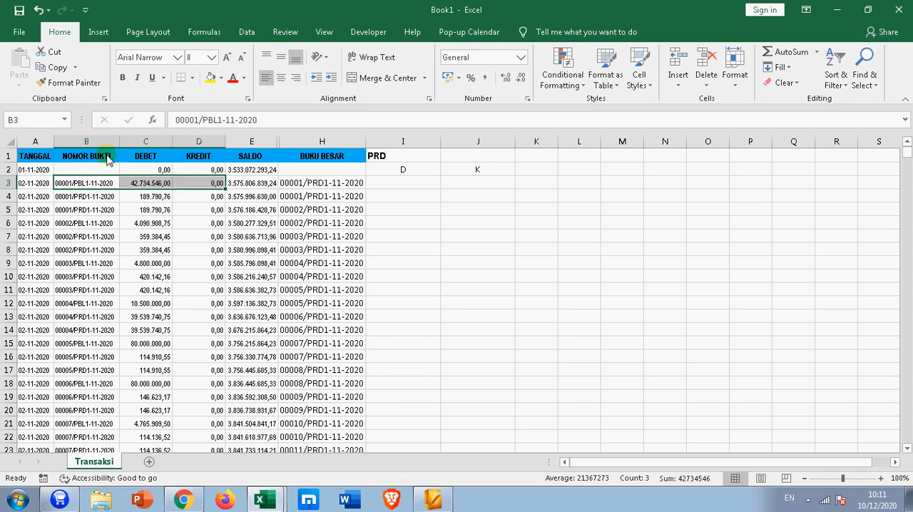
pyautogui.moveTo(75, 184); pyautogui.dragTo(211, 209)
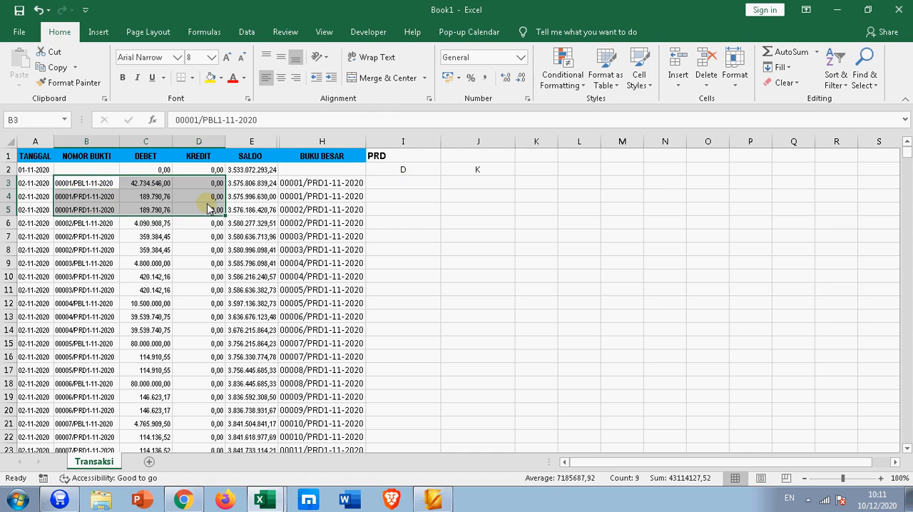
pyautogui.hotkey('ctrl', 'shift', 'Down')
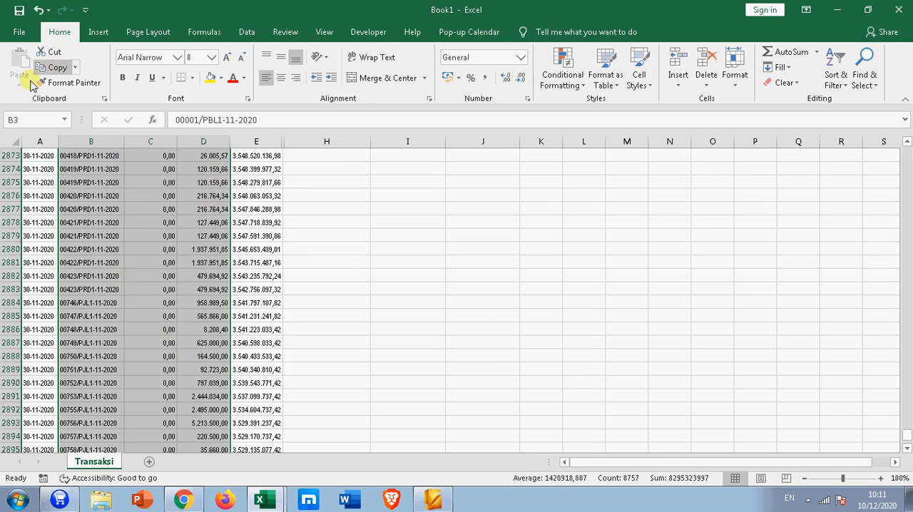
pyautogui.click(35, 121)
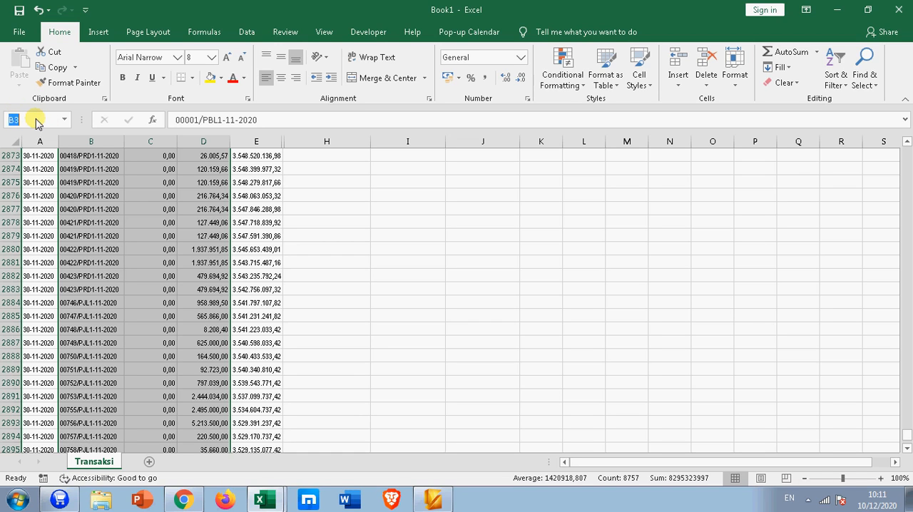
pyautogui.write('B')
pyautogui.press('Return')
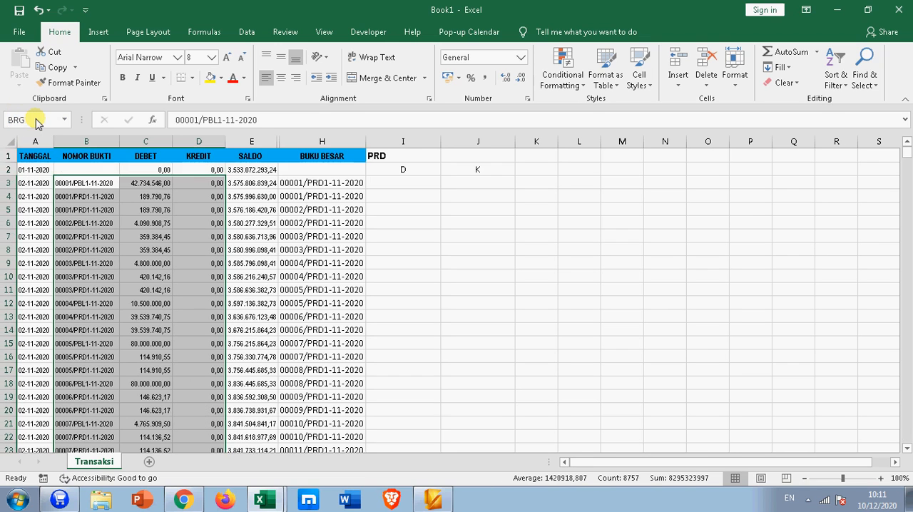
pyautogui.click(373, 213)
# Step: Enter the formula =VLOOKUP(H3;BRG;2;FALSE) in cell I3 to return the debit amount
pyautogui.click(394, 187)
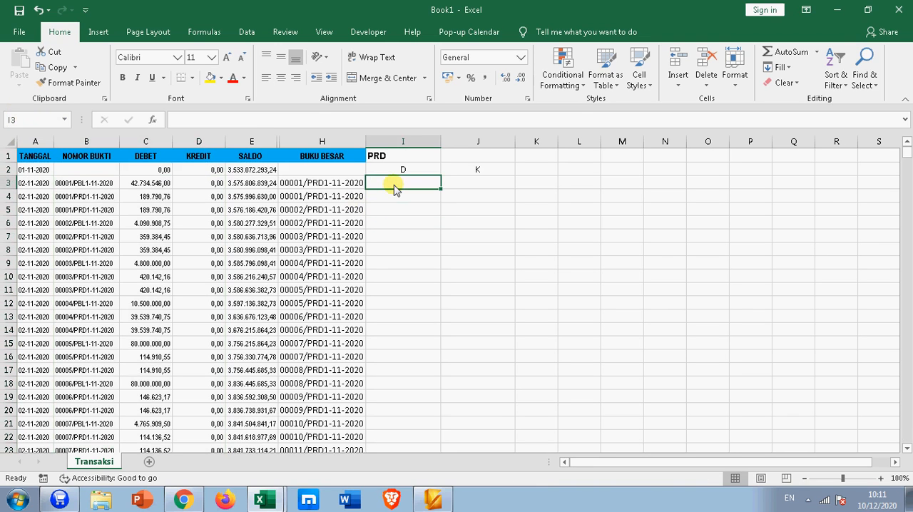
pyautogui.write('=V')
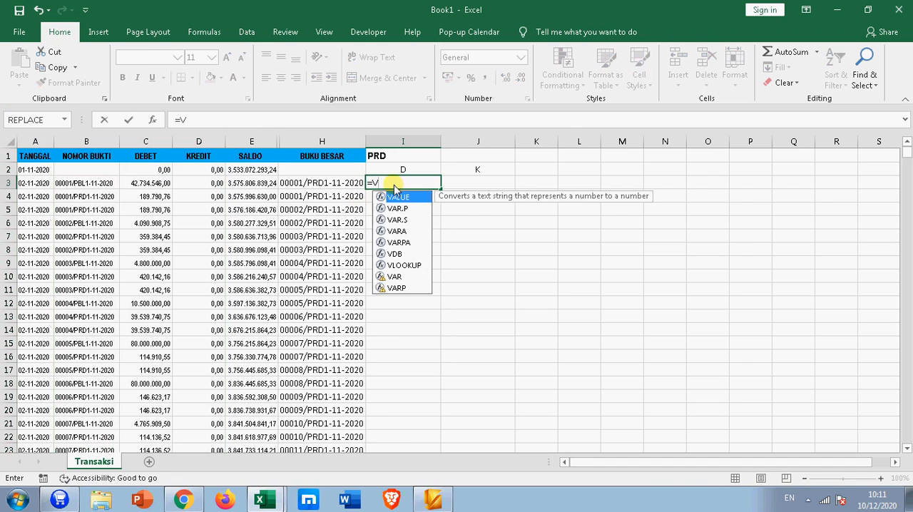
pyautogui.write('L')
pyautogui.press('Tab')
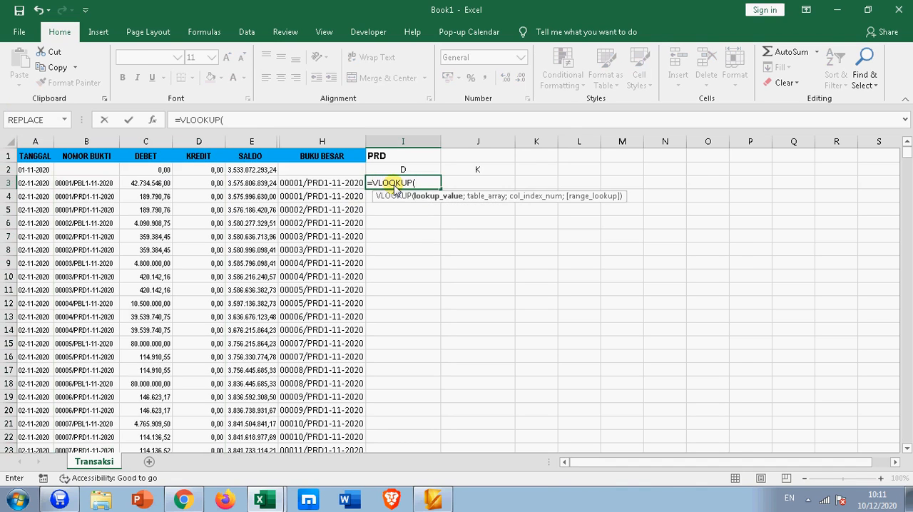
pyautogui.click(332, 185)
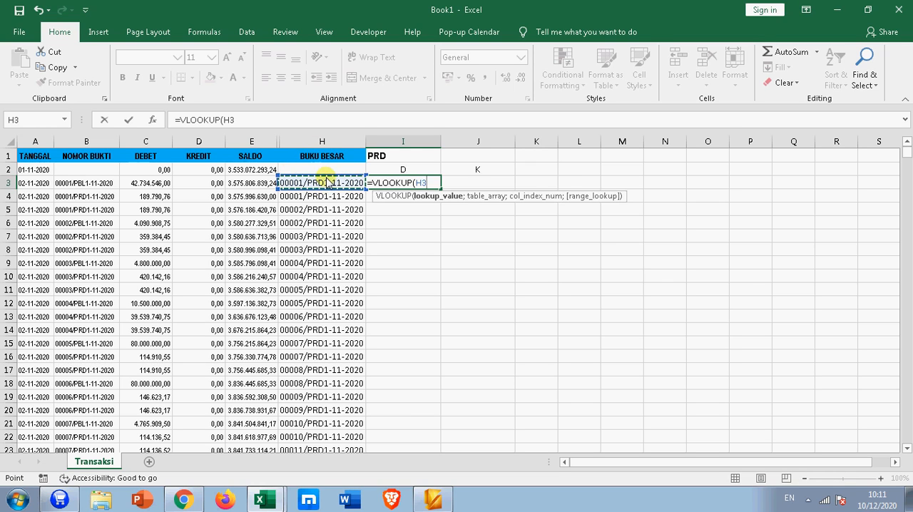
pyautogui.write(';')
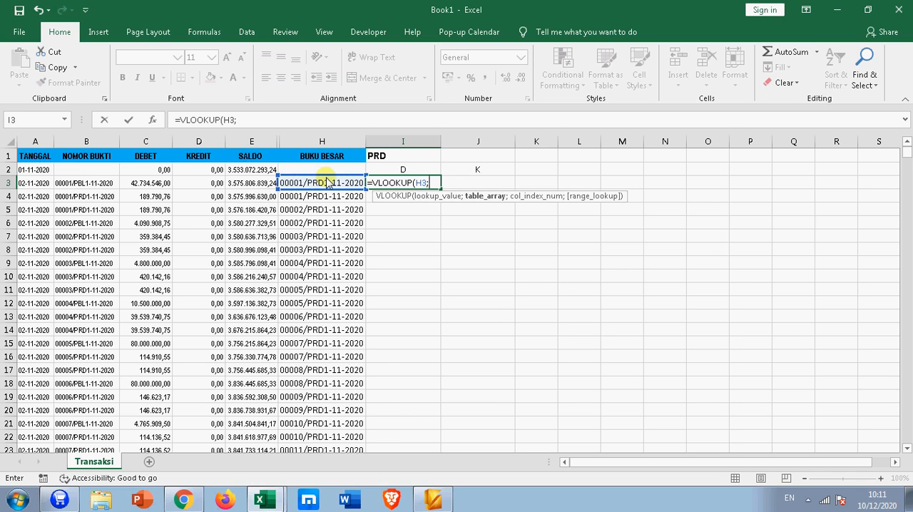
pyautogui.write('BRG')
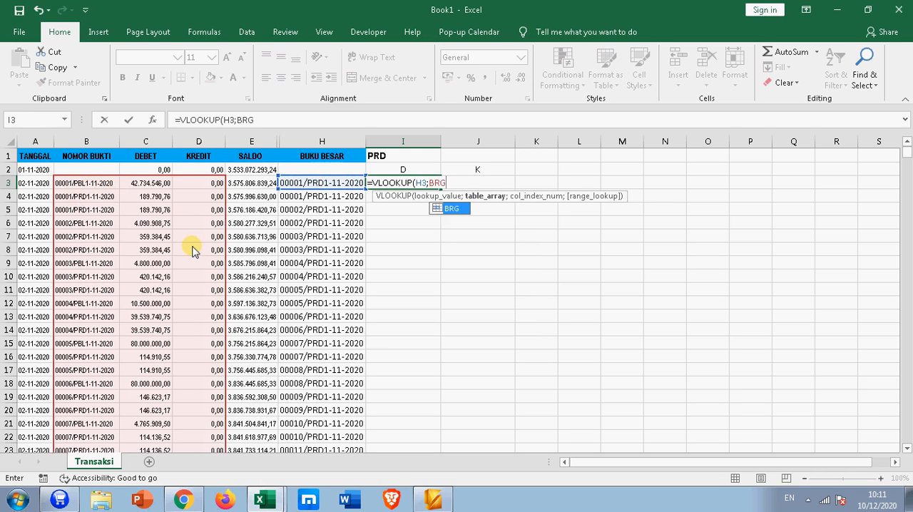
pyautogui.write(';')
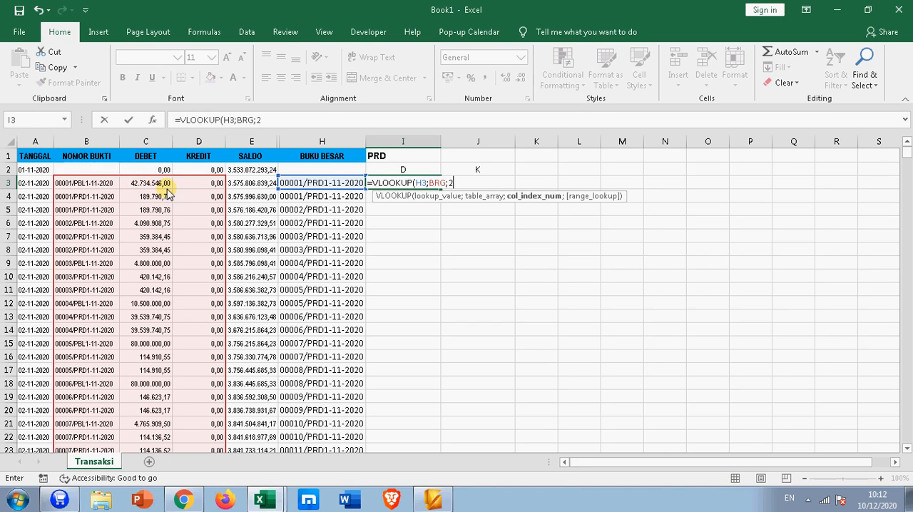
pyautogui.write('2;')
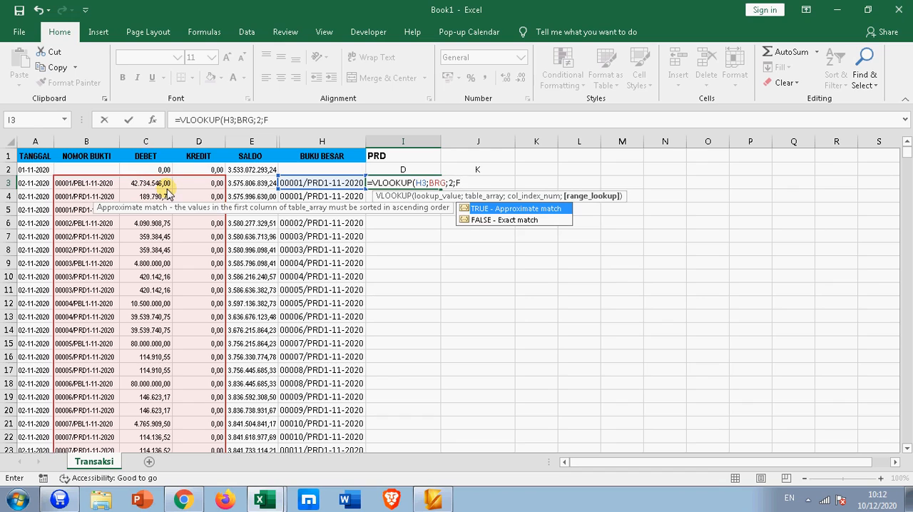
pyautogui.write('FALSE')
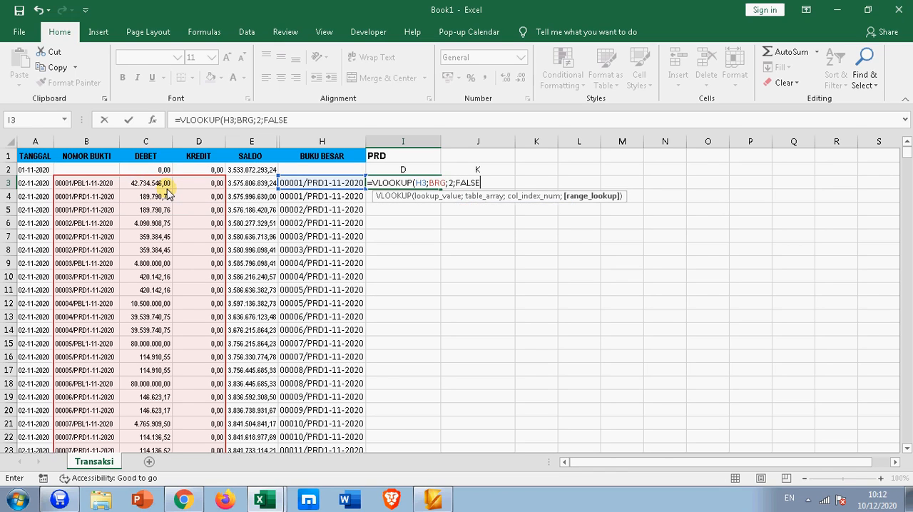
pyautogui.press('Return')
# Step: Fill the I3 debit lookup formula down column I alongside the voucher list
pyautogui.click(407, 184)
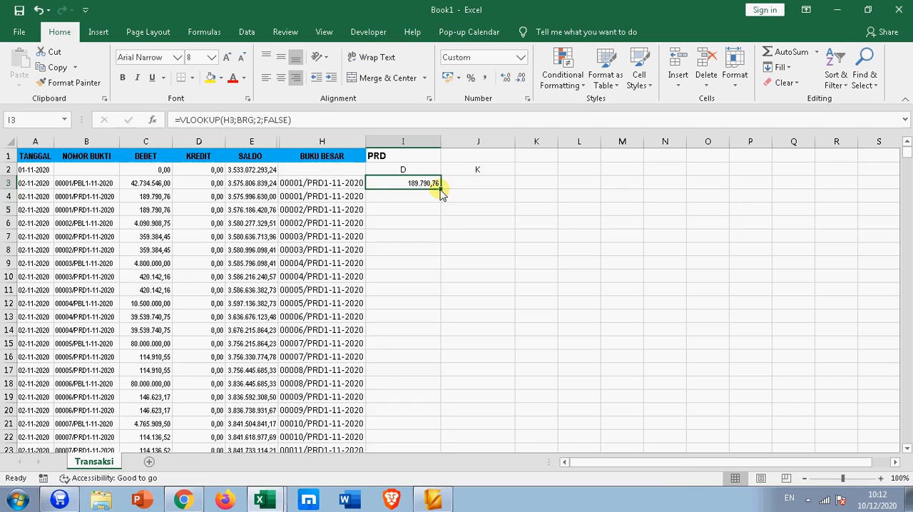
pyautogui.doubleClick(439, 189)
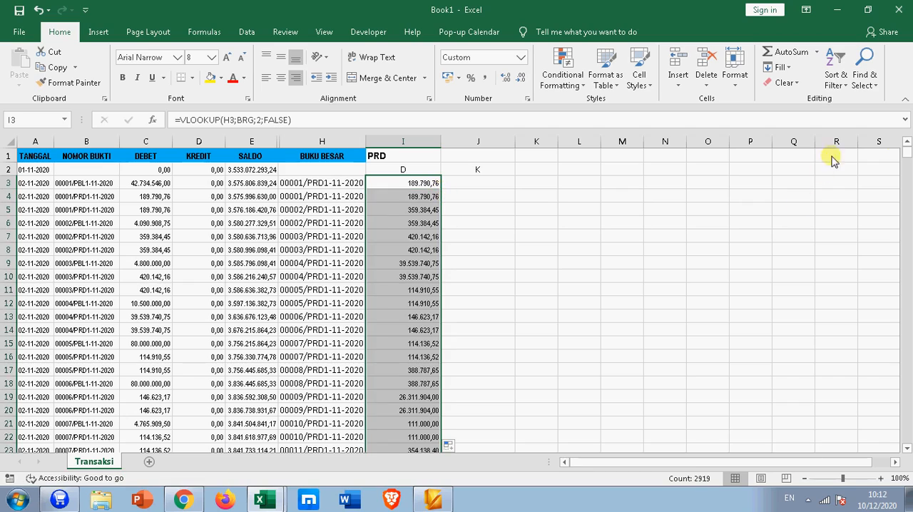
pyautogui.moveTo(907, 157)
pyautogui.mouseDown()
pyautogui.moveTo(904, 443)
pyautogui.moveTo(905, 151)
pyautogui.mouseUp()
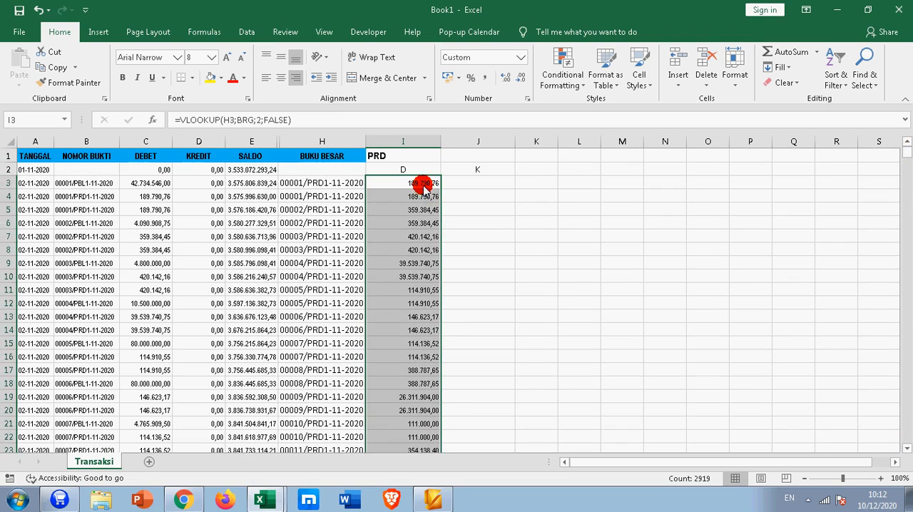
# Step: Wrap the debit lookup in I3 with IFERROR, making it =IFERROR(VLOOKUP(H3;BRG;2;FALSE);"")
pyautogui.click(419, 184)
pyautogui.click(178, 120)
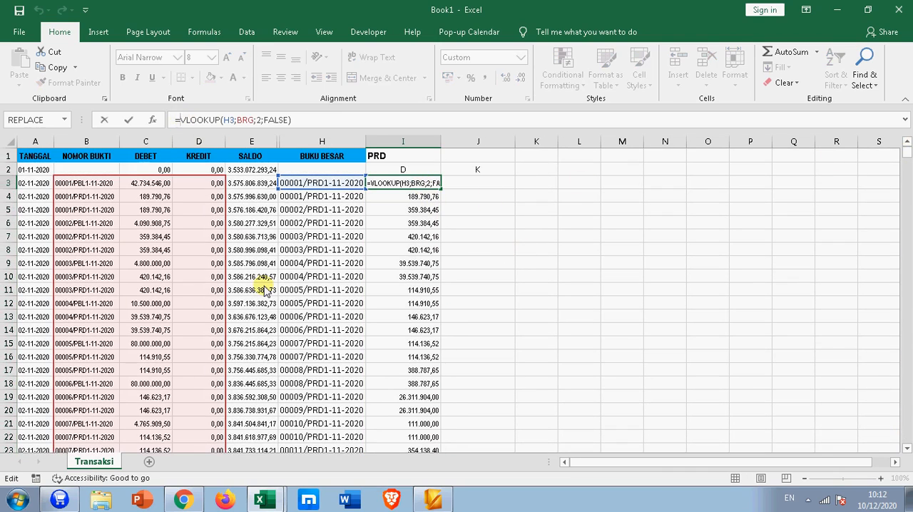
pyautogui.write('IFERROR(')
pyautogui.click(339, 119)
pyautogui.write(';""')
pyautogui.press('Return')
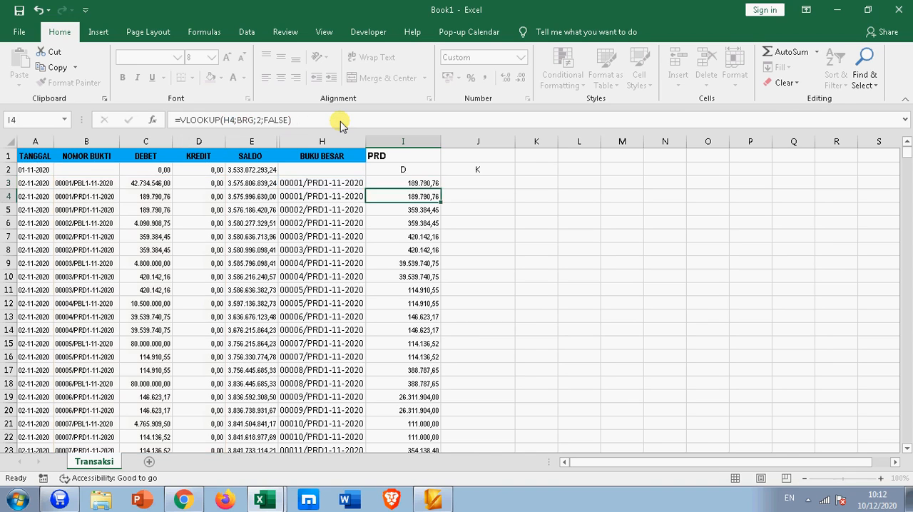
# Step: Fill the IFERROR debit formula from I3 down column I alongside the voucher list
pyautogui.press('Down')
pyautogui.click(410, 186)
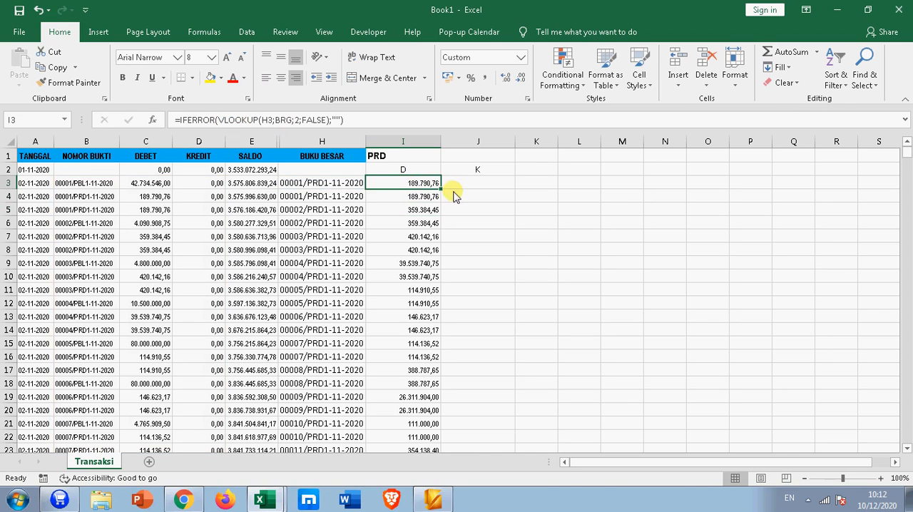
pyautogui.doubleClick(441, 189)
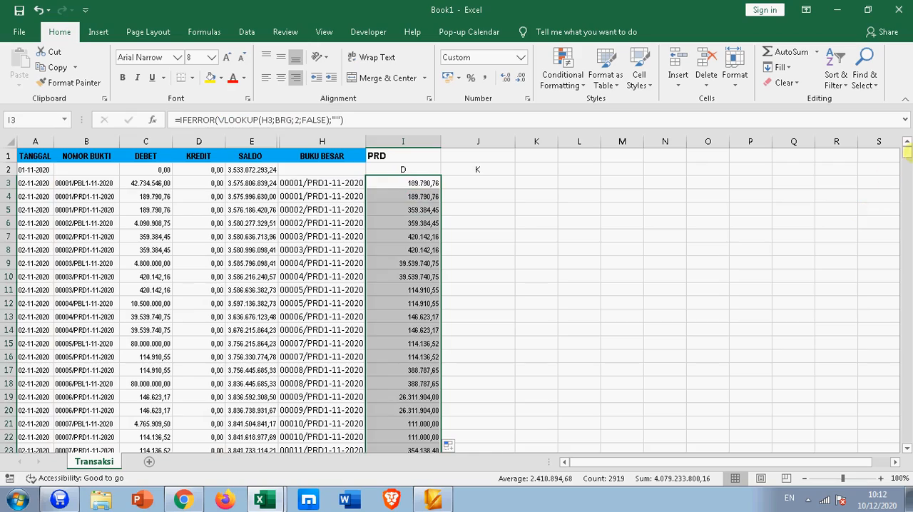
pyautogui.moveTo(904, 157)
pyautogui.mouseDown()
pyautogui.moveTo(905, 330)
pyautogui.moveTo(904, 133)
pyautogui.moveTo(904, 146)
pyautogui.mouseUp()
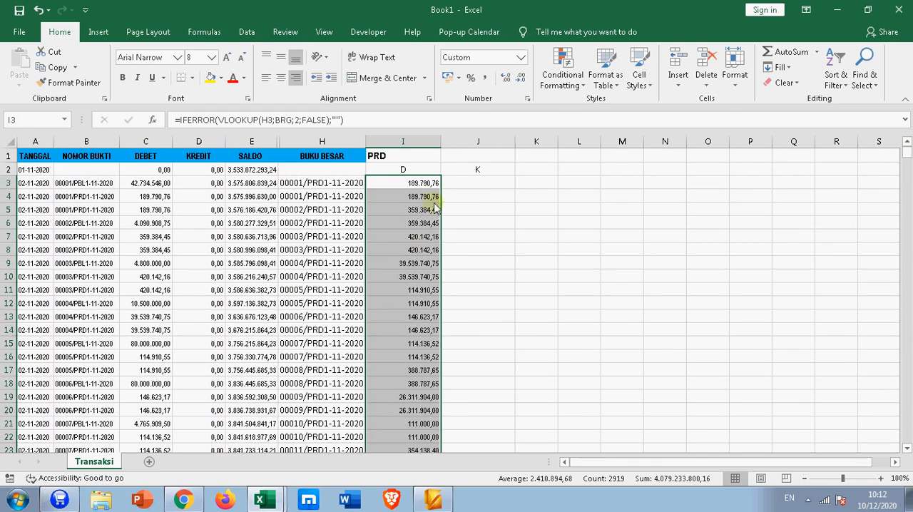
pyautogui.click(471, 184)
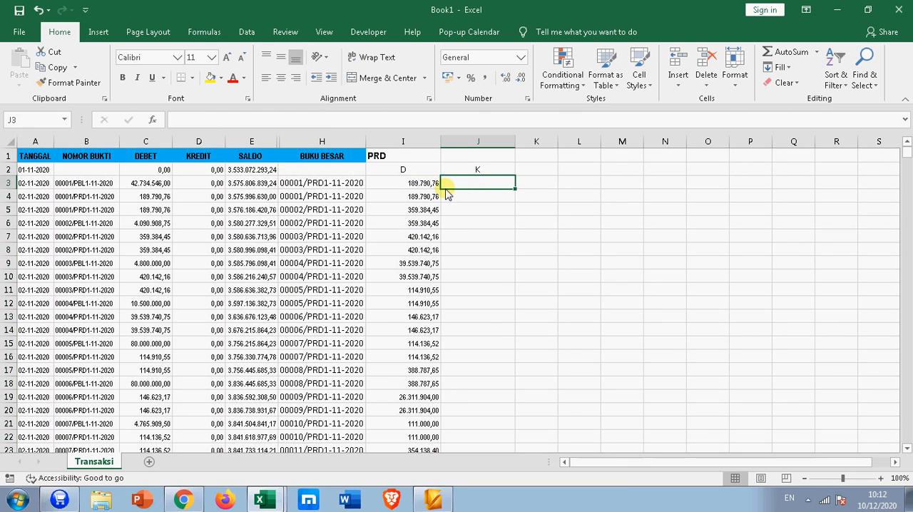
pyautogui.write('=')
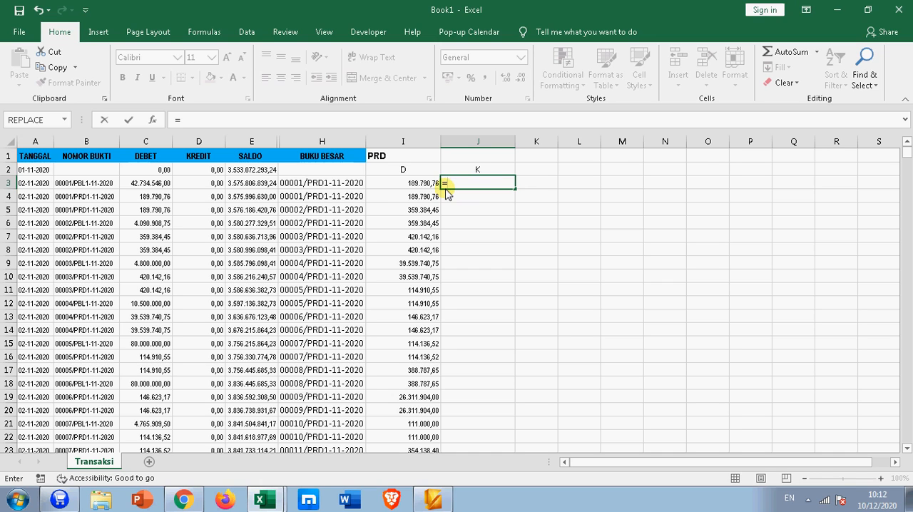
pyautogui.press('Escape')
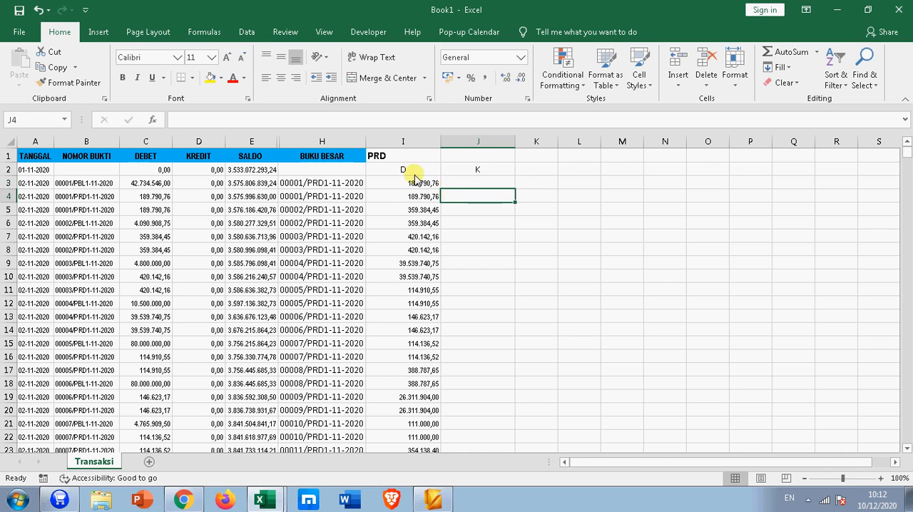
# Step: Copy the formula text of I3 into credit cell J3, keeping its H3 reference
pyautogui.click(379, 179)
pyautogui.click(248, 123)
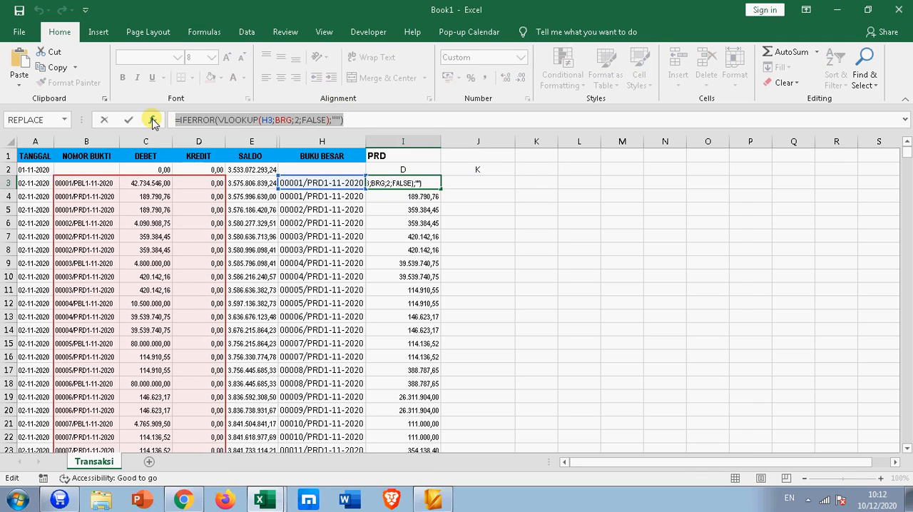
pyautogui.press('Return')
pyautogui.click(485, 183)
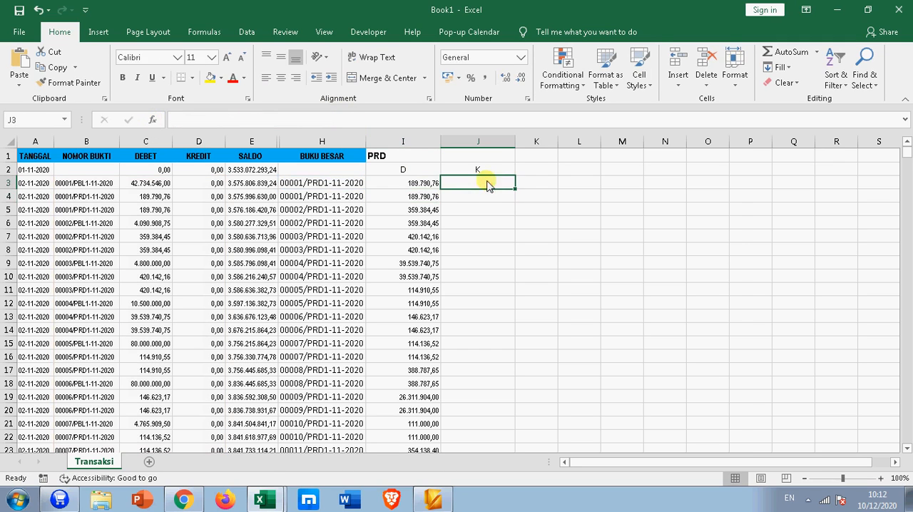
pyautogui.click(351, 126)
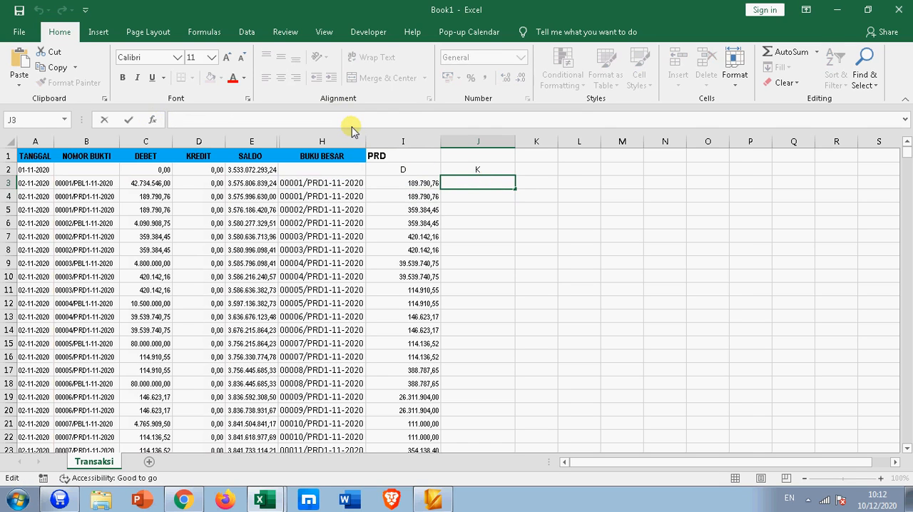
pyautogui.write('=IFERROR(VLOOKUP(H3;BRG;2;FALSE);"")')
# Step: Change the lookup column index in J3 to 3 and fill the credit formula down column J
pyautogui.click(300, 120)
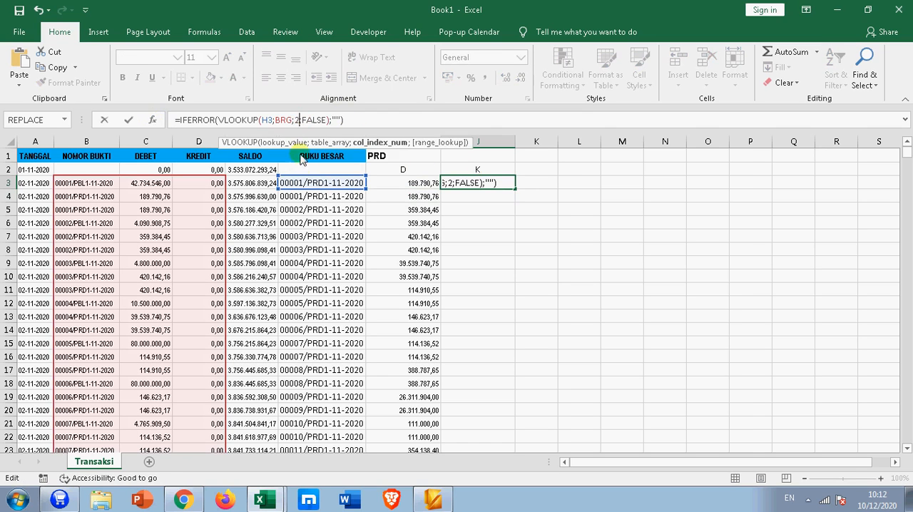
pyautogui.press('BackSpace')
pyautogui.write('3')
pyautogui.press('Return')
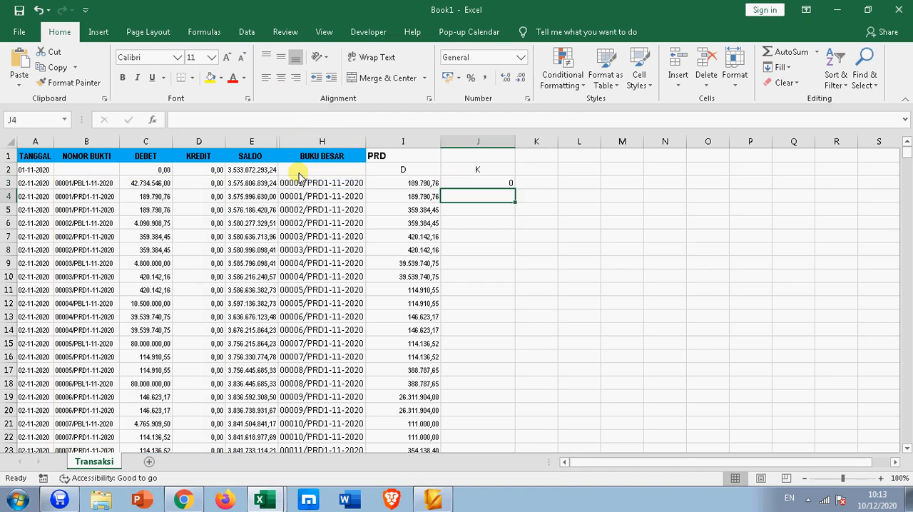
pyautogui.click(467, 183)
pyautogui.doubleClick(514, 187)
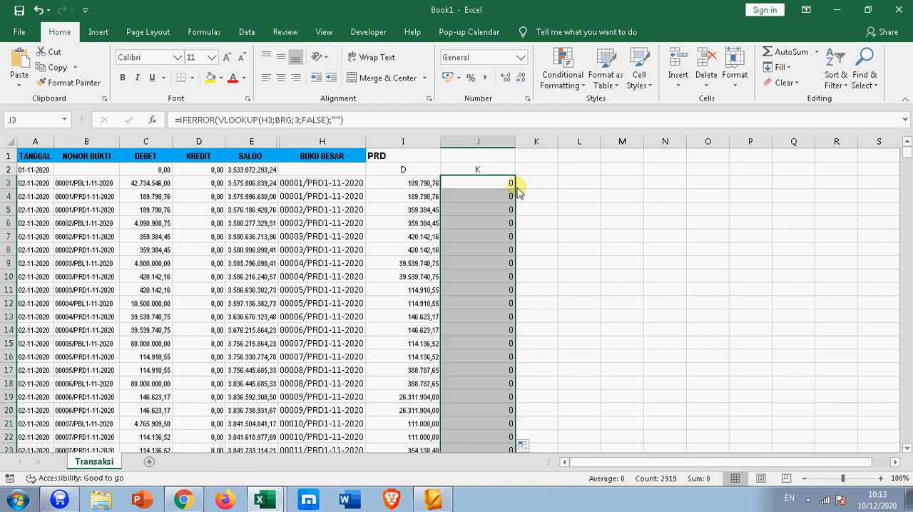
# Step: Copy the formatting of I3 to J3 with Format Painter and fill J3 down column J
pyautogui.click(432, 187)
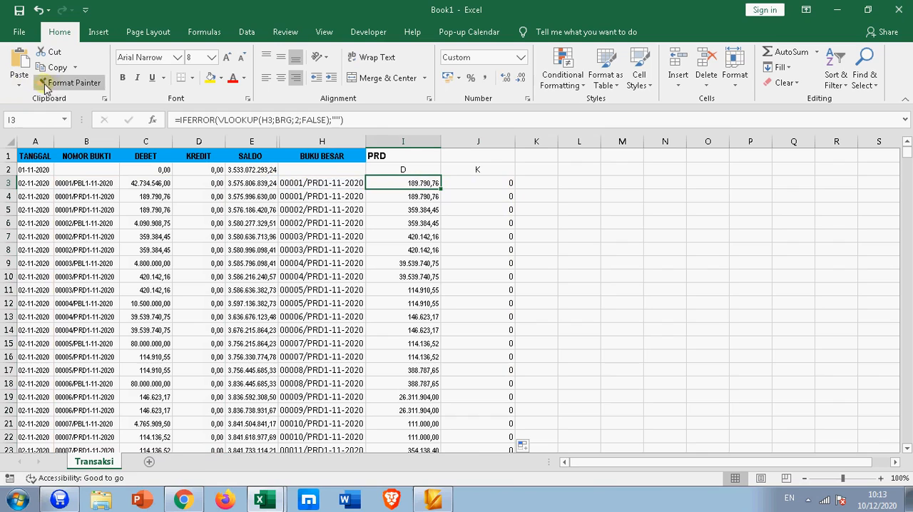
pyautogui.click(69, 83)
pyautogui.click(499, 184)
pyautogui.click(518, 191)
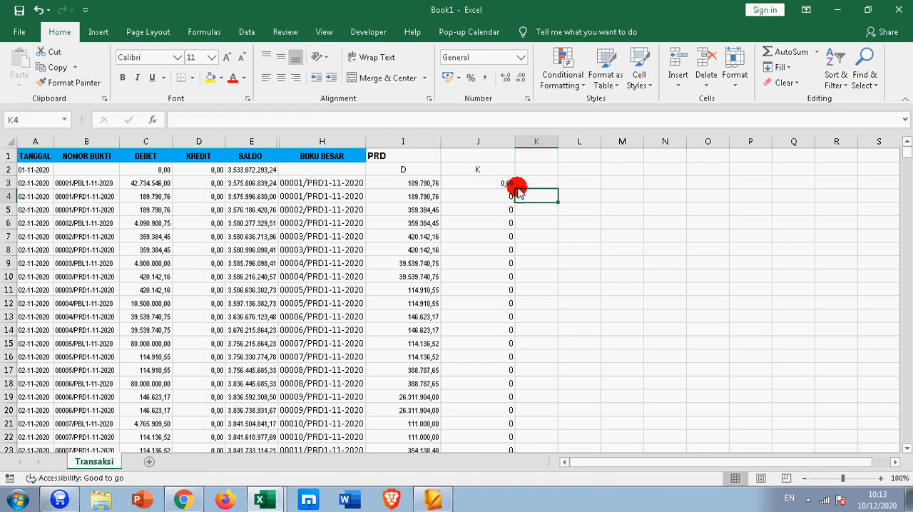
pyautogui.click(507, 184)
pyautogui.doubleClick(514, 187)
pyautogui.click(579, 209)
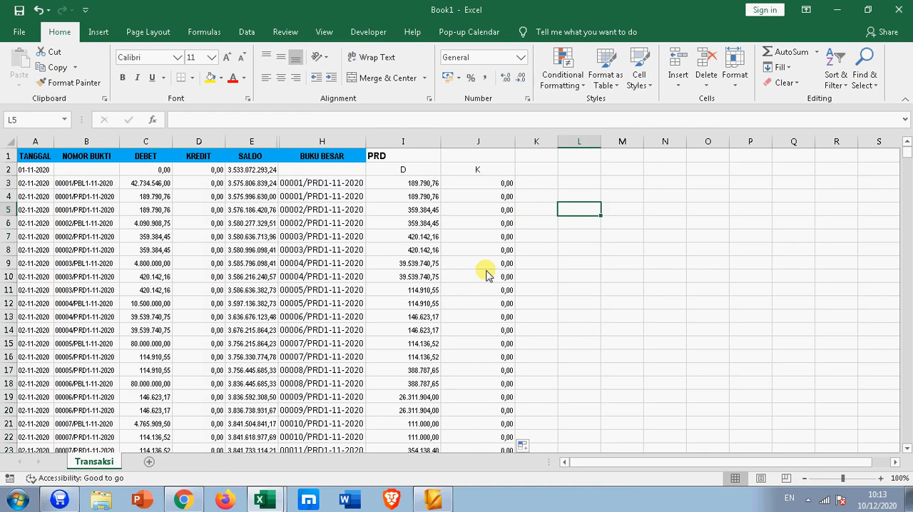
# Step: Switch the code in I1 to K01 and check the credit lookup in J3
pyautogui.click(394, 156)
pyautogui.click(445, 156)
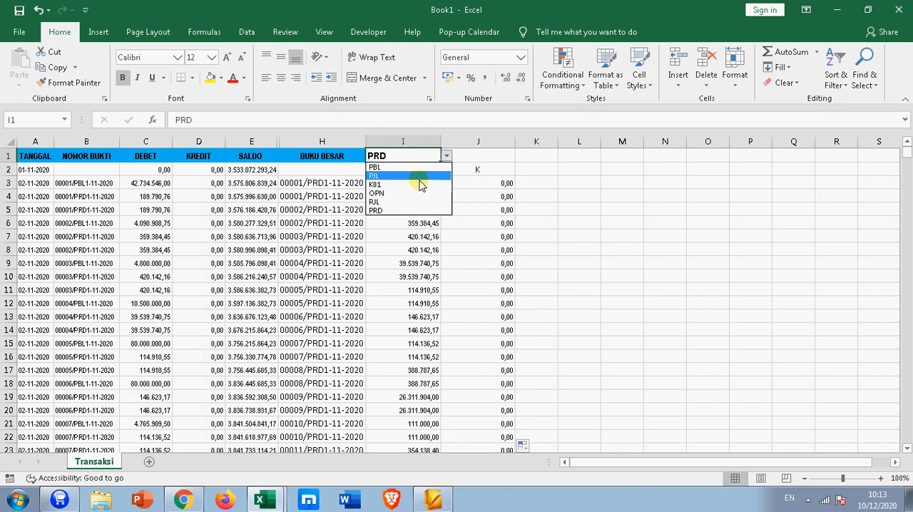
pyautogui.click(411, 185)
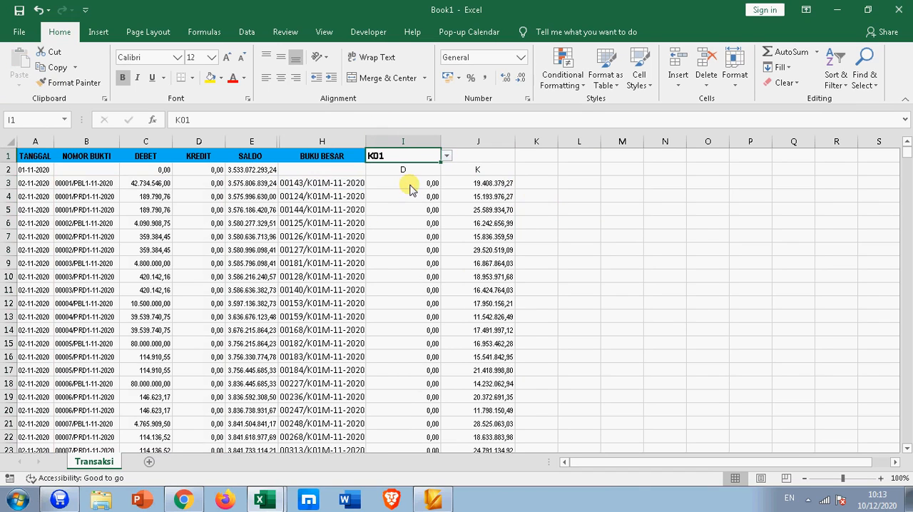
pyautogui.click(496, 186)
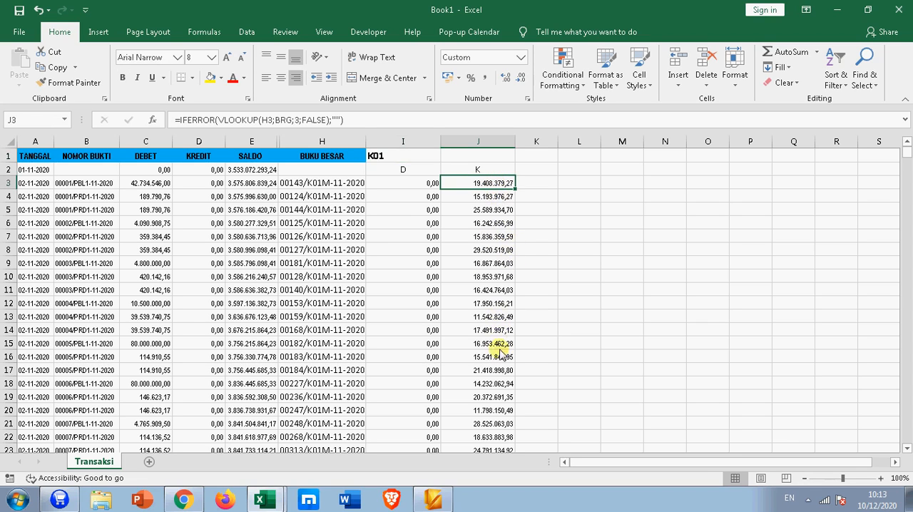
pyautogui.click(695, 276)
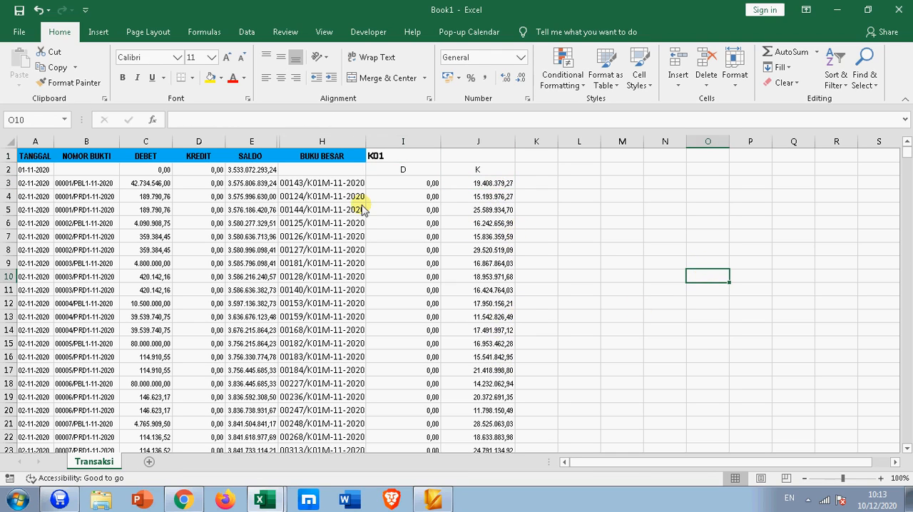
# Step: Switch the code in I1 to OPN and right-align the cell
pyautogui.click(395, 197)
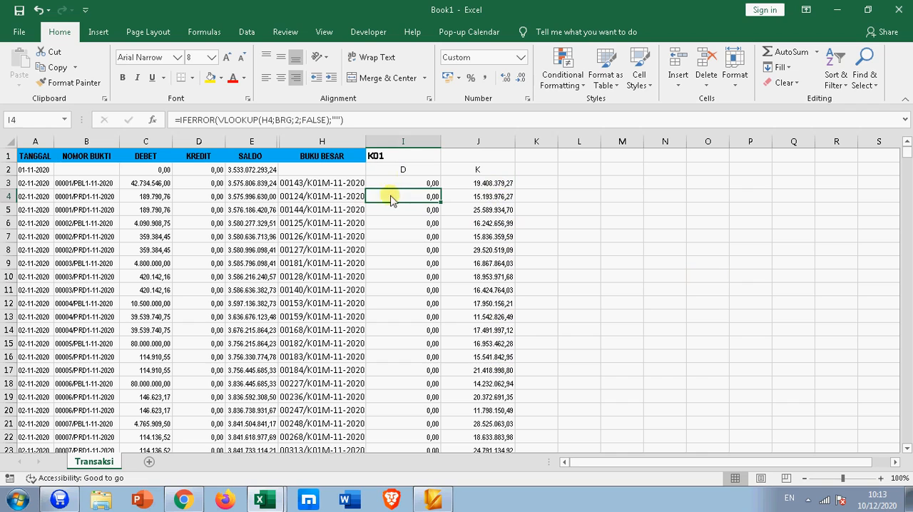
pyautogui.click(335, 155)
pyautogui.click(424, 156)
pyautogui.click(445, 157)
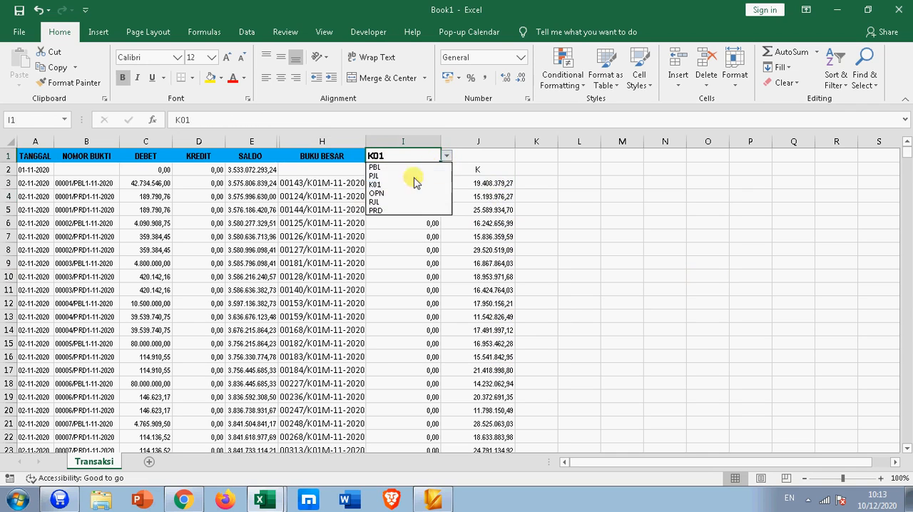
pyautogui.click(381, 194)
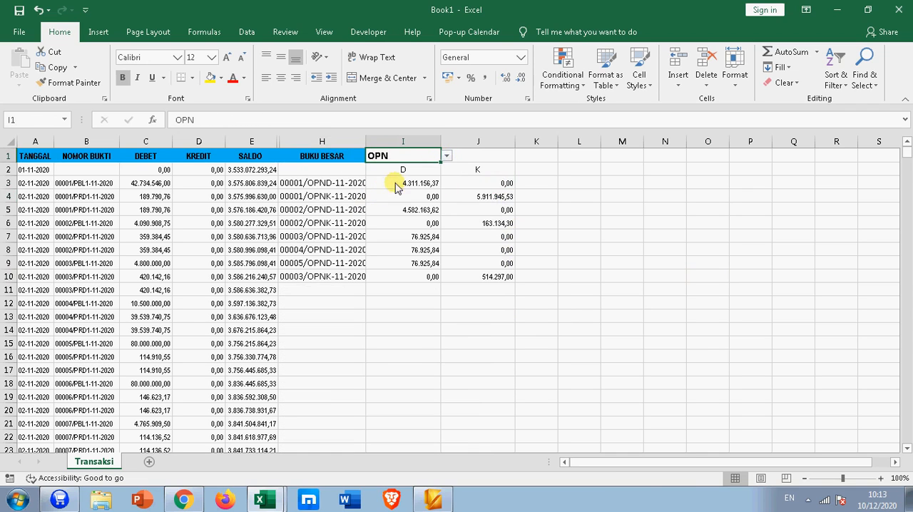
pyautogui.click(295, 77)
pyautogui.click(609, 235)
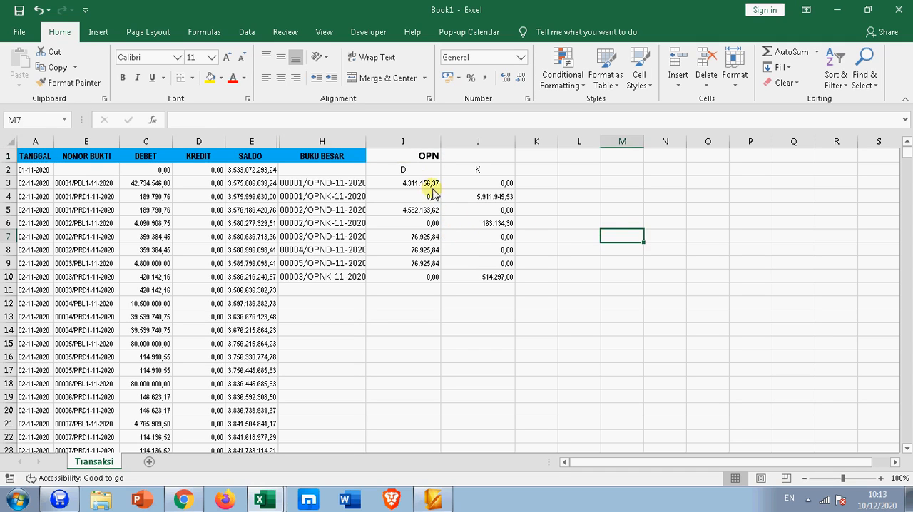
# Step: Check the debit and credit amounts returned for the first four OPN vouchers
pyautogui.click(432, 185)
pyautogui.click(465, 184)
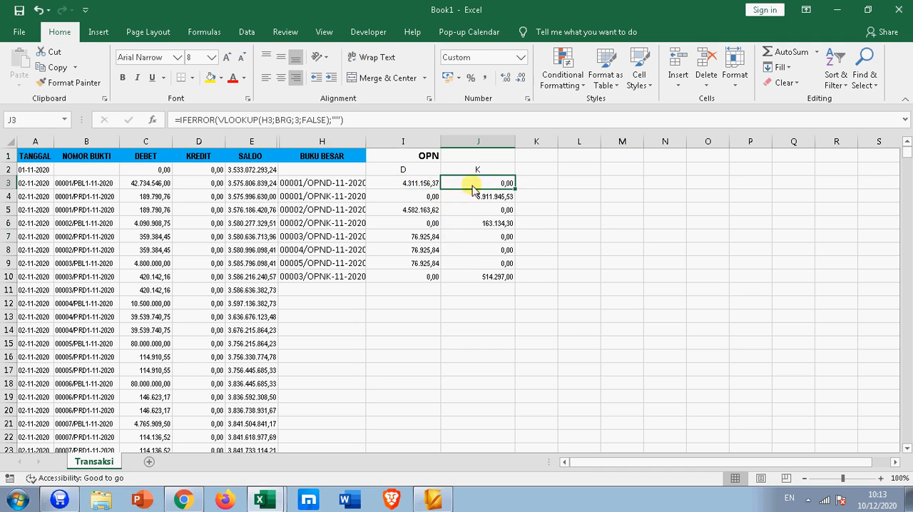
pyautogui.click(472, 197)
pyautogui.click(426, 209)
pyautogui.click(474, 224)
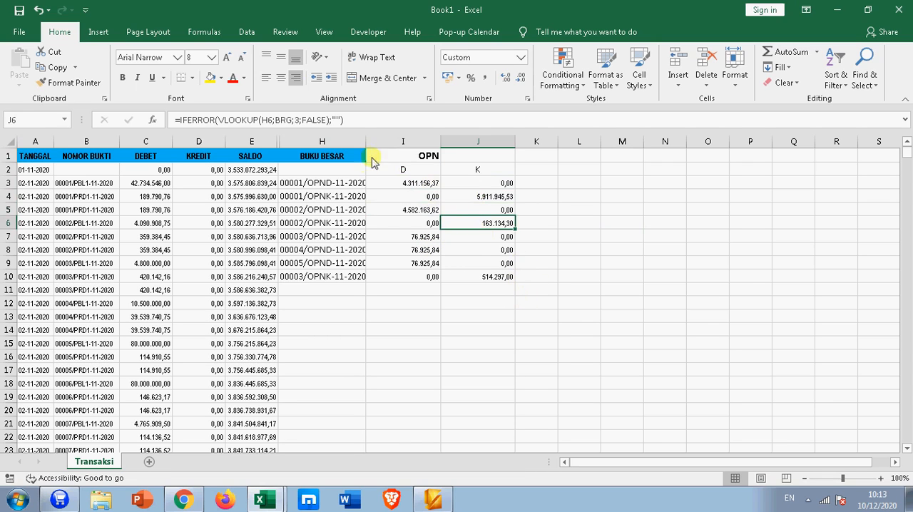
# Step: Switch the code in I1 to PRD and review the debit amounts in column I
pyautogui.click(406, 156)
pyautogui.click(445, 155)
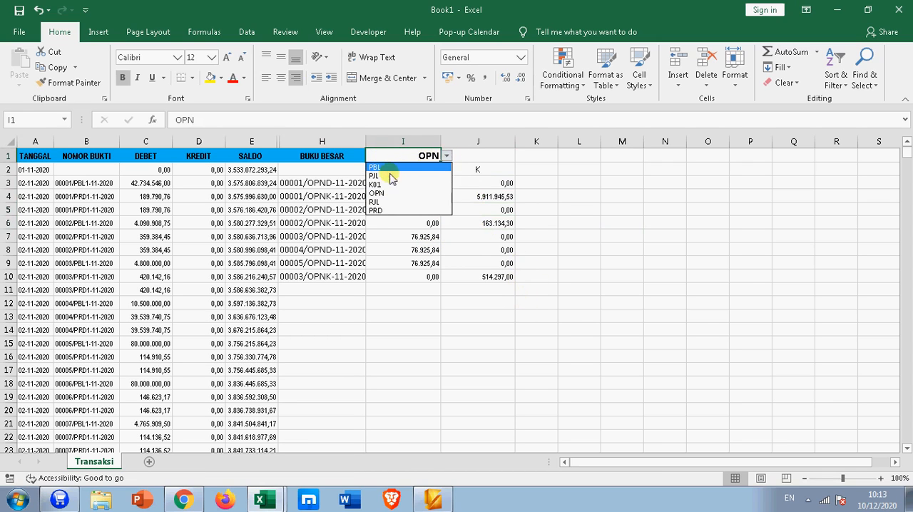
pyautogui.click(376, 210)
pyautogui.moveTo(424, 183); pyautogui.dragTo(421, 356)
# Step: Switch the code in I1 to RJL and check the debit lookup in I3
pyautogui.click(430, 158)
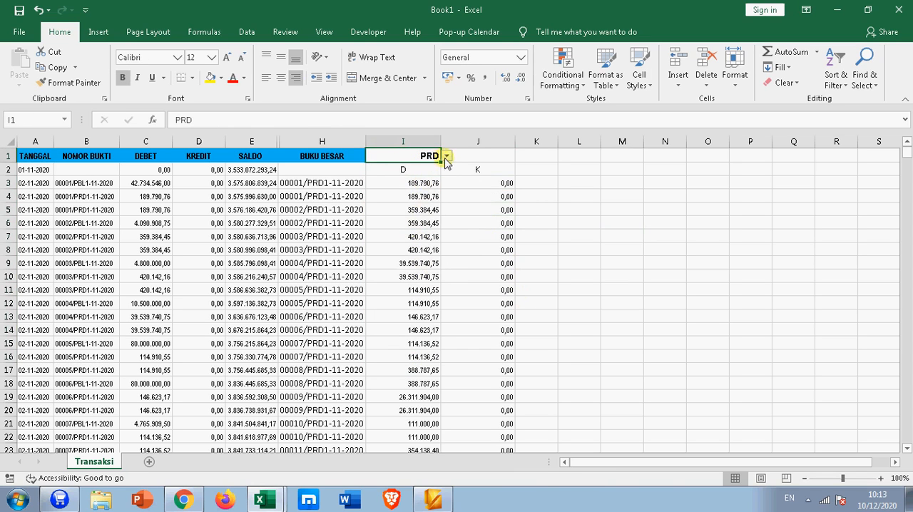
pyautogui.click(446, 155)
pyautogui.click(378, 202)
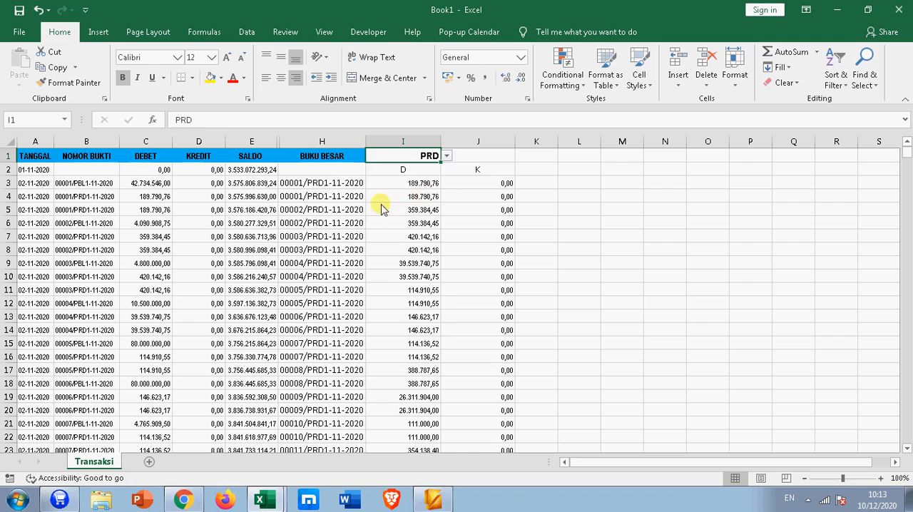
pyautogui.click(422, 183)
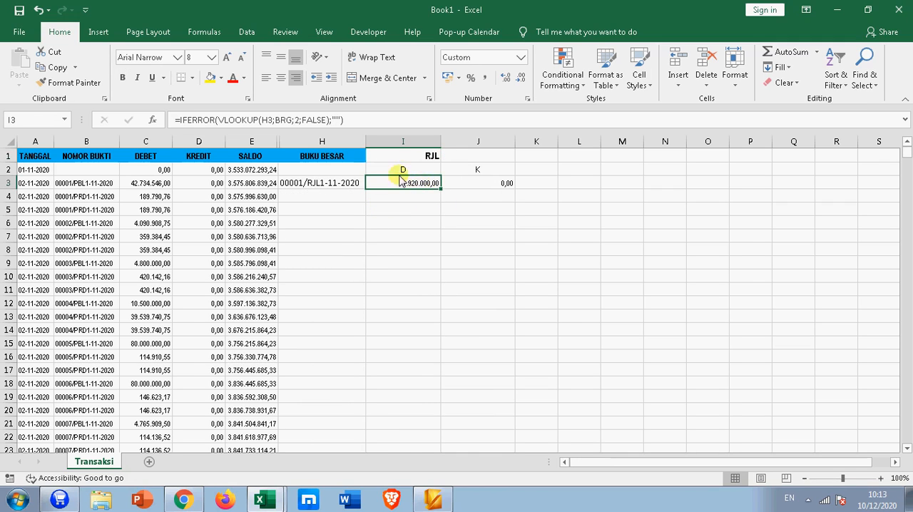
# Step: Set the code in I1 to K01 and center it in the cell
pyautogui.click(432, 154)
pyautogui.click(445, 155)
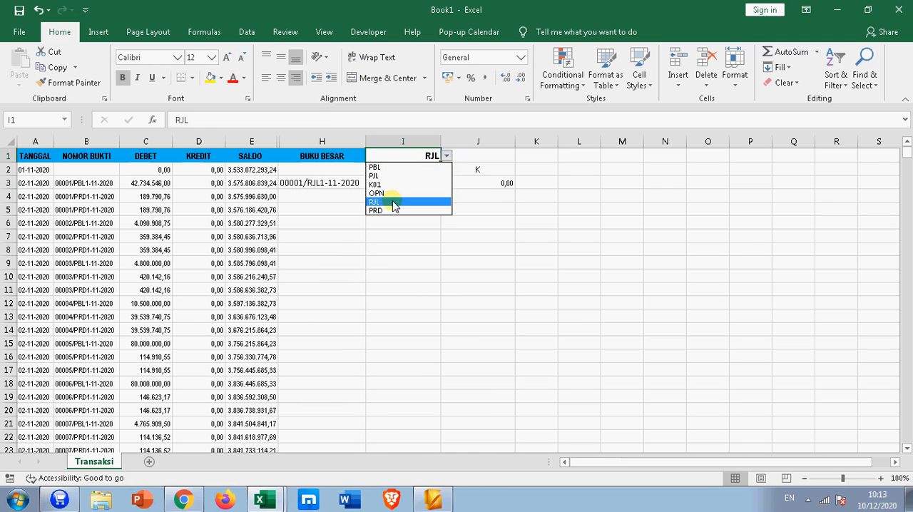
pyautogui.click(388, 184)
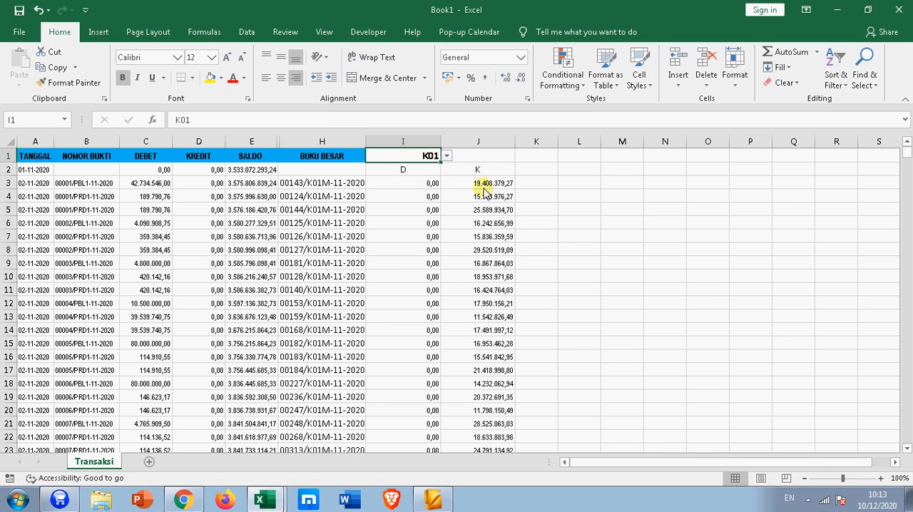
pyautogui.click(278, 77)
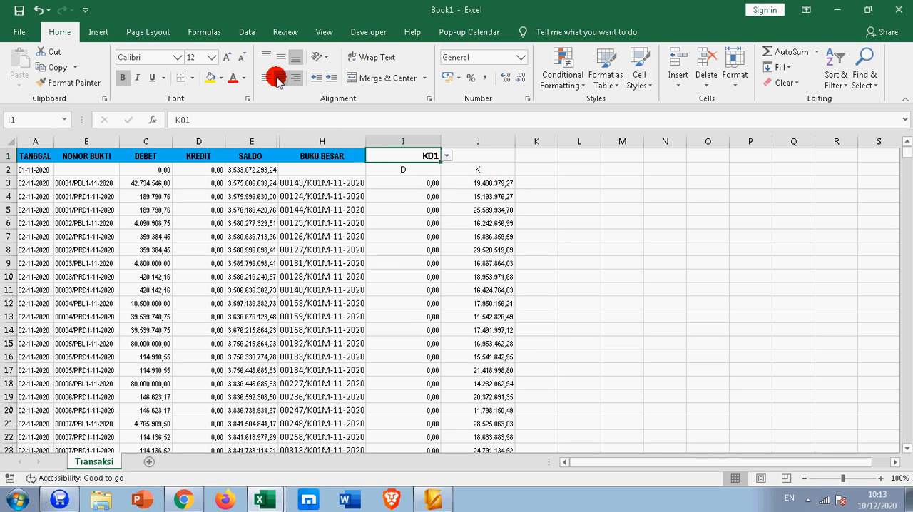
pyautogui.click(605, 208)
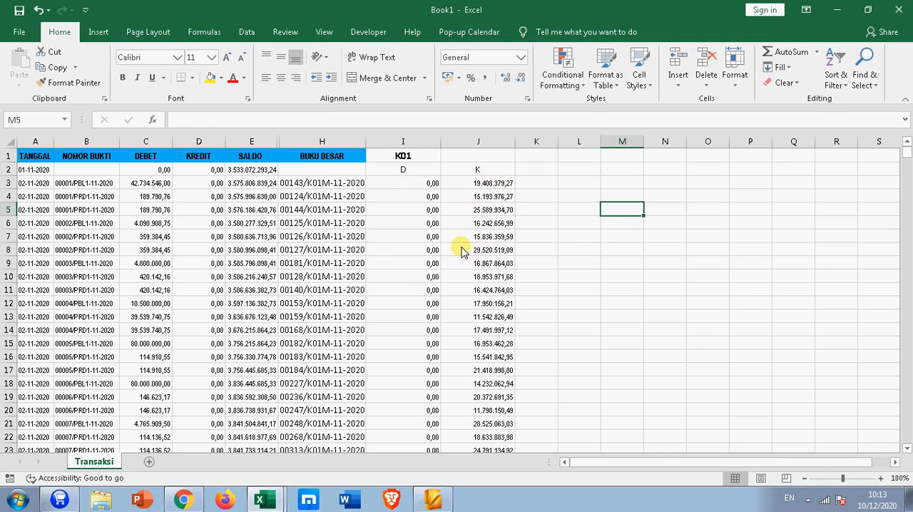
pyautogui.click(305, 154)
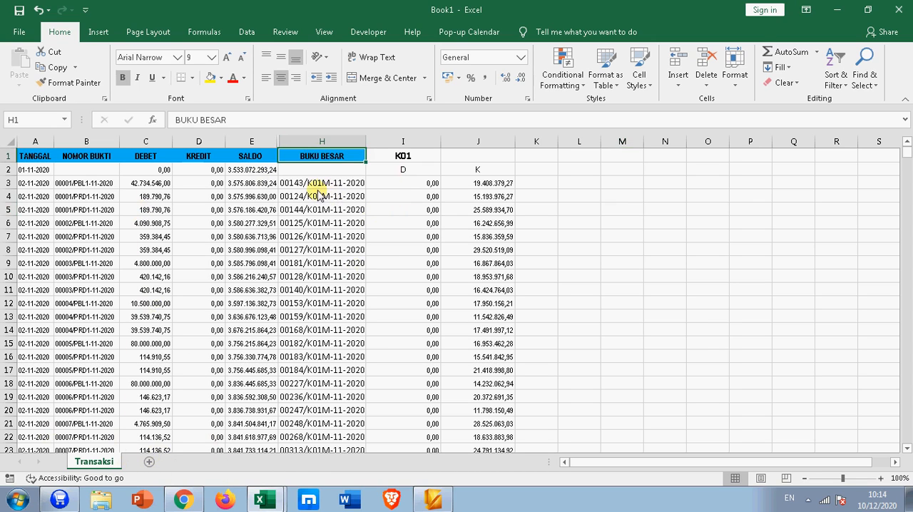
pyautogui.click(417, 183)
pyautogui.click(622, 197)
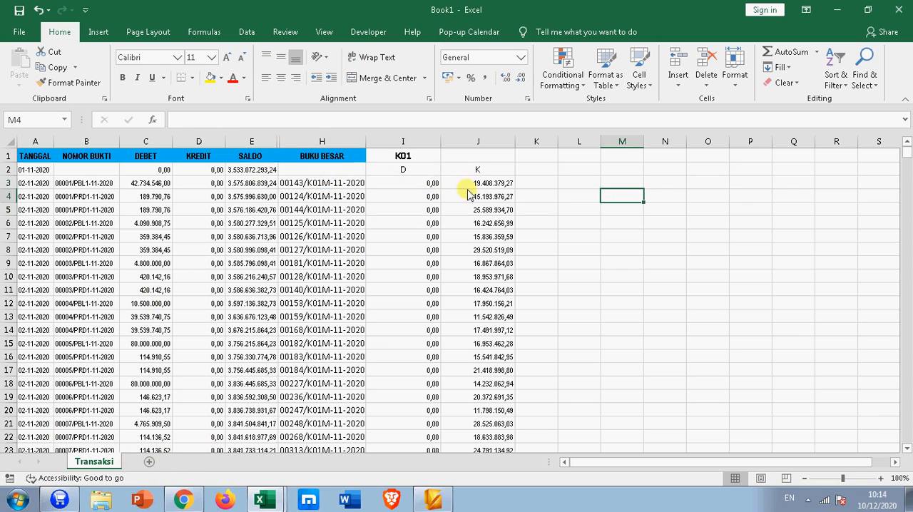
pyautogui.click(349, 155)
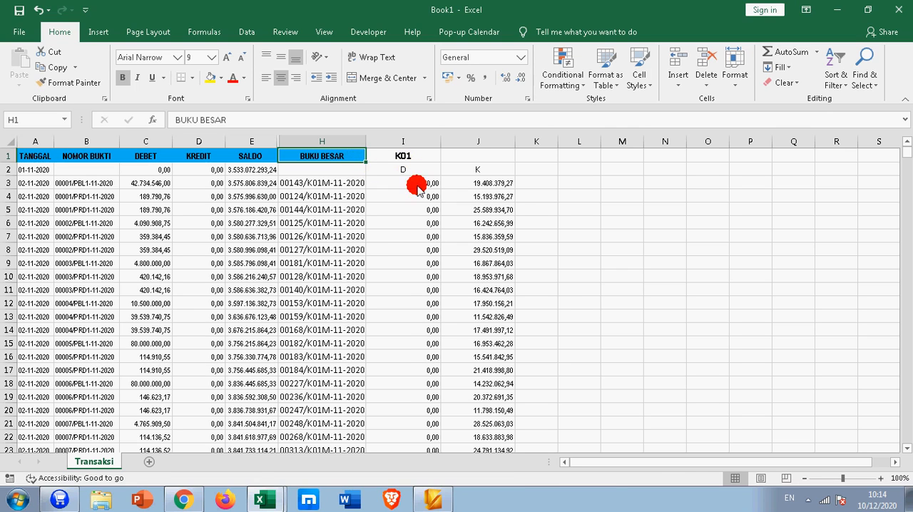
pyautogui.moveTo(418, 184); pyautogui.dragTo(476, 187)
pyautogui.click(622, 209)
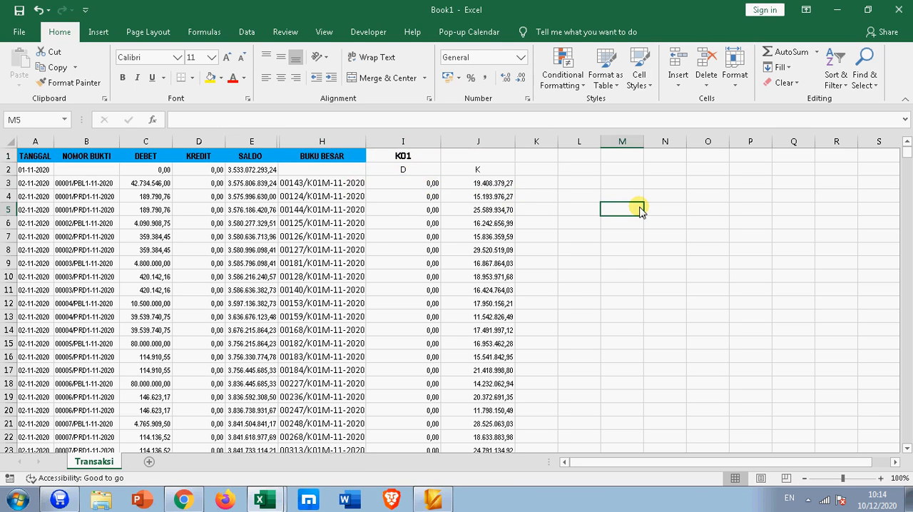